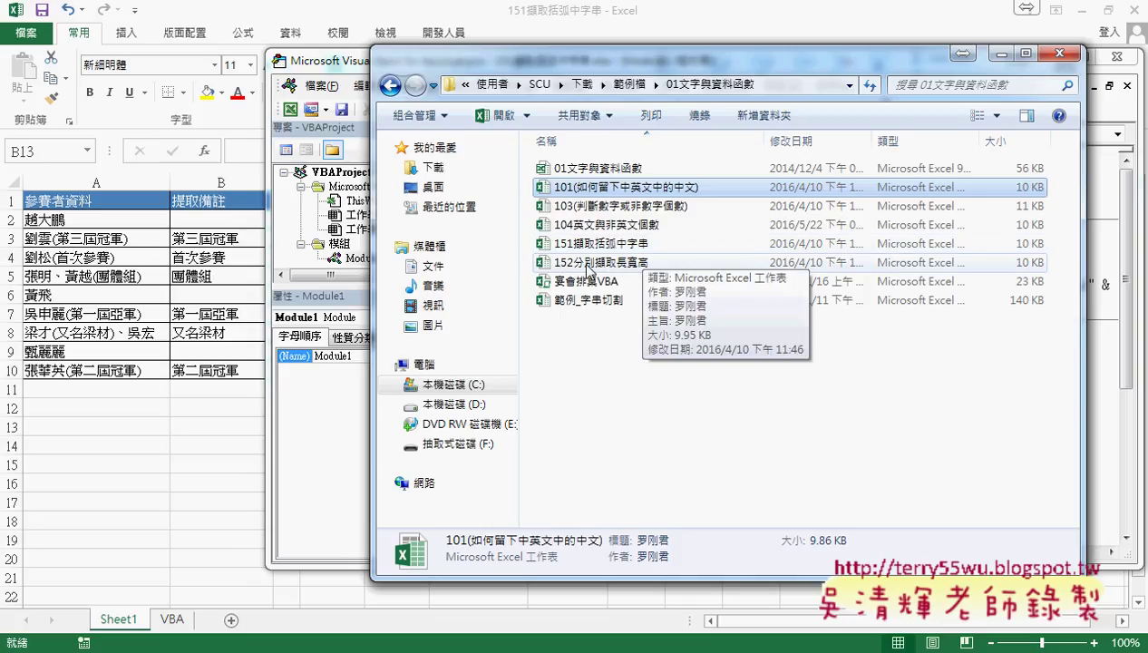
# Open the 152分別擷取長寬高 workbook in Excel from the 01文字與資料函數 folder
pyautogui.click(608, 251)
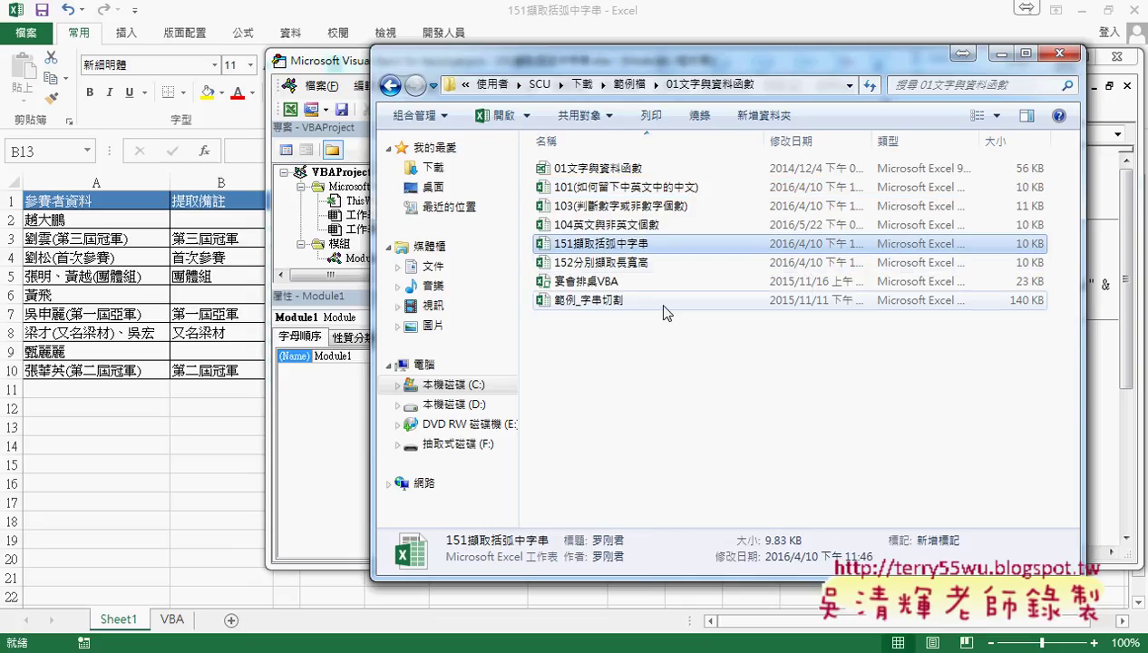
pyautogui.doubleClick(653, 264)
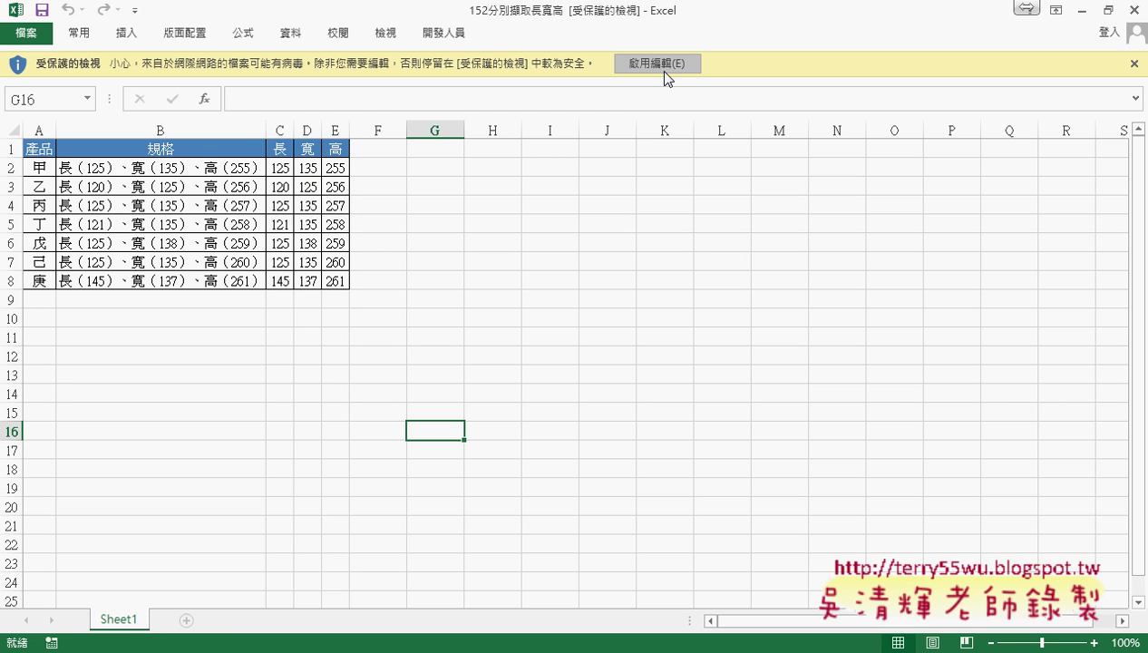
# Enable editing and delete the 長, 寬, 高 results in C2:E8
pyautogui.click(661, 65)
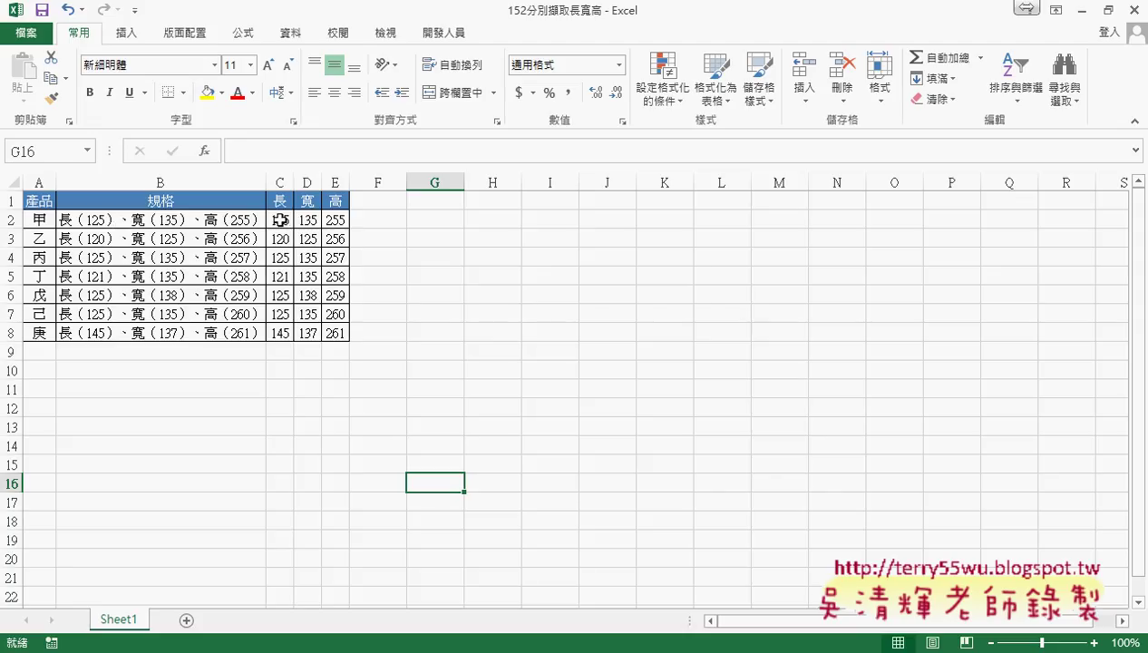
pyautogui.moveTo(279, 220); pyautogui.dragTo(342, 333)
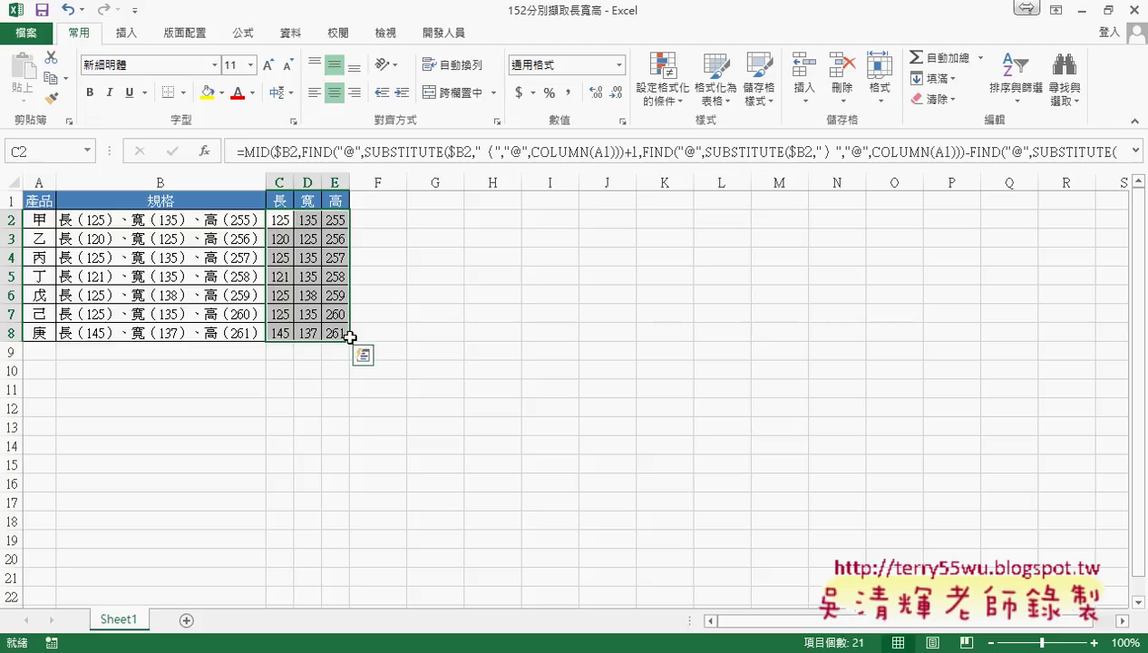
pyautogui.press('Delete')
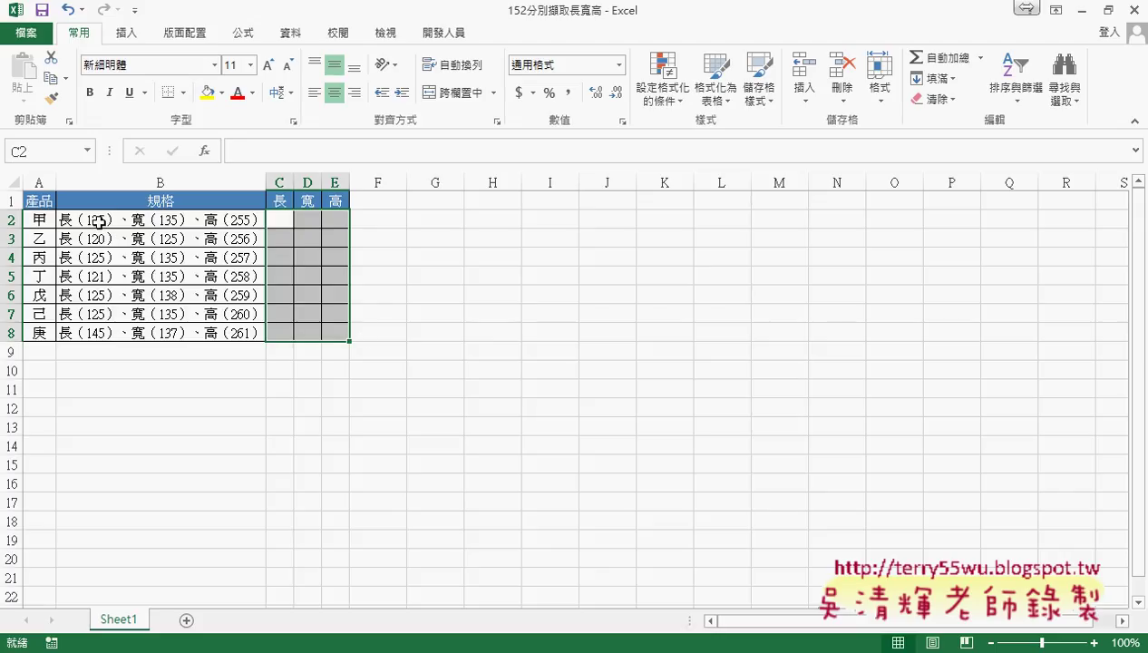
pyautogui.click(274, 221)
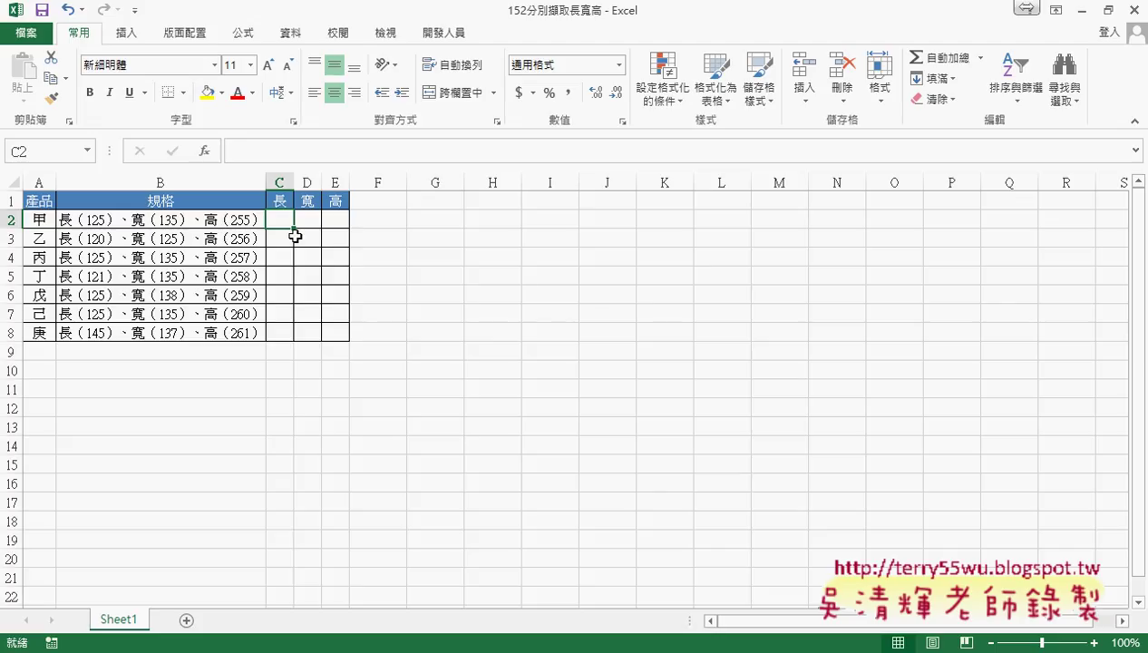
pyautogui.click(311, 222)
pyautogui.click(331, 218)
pyautogui.click(283, 222)
pyautogui.click(308, 221)
pyautogui.click(345, 220)
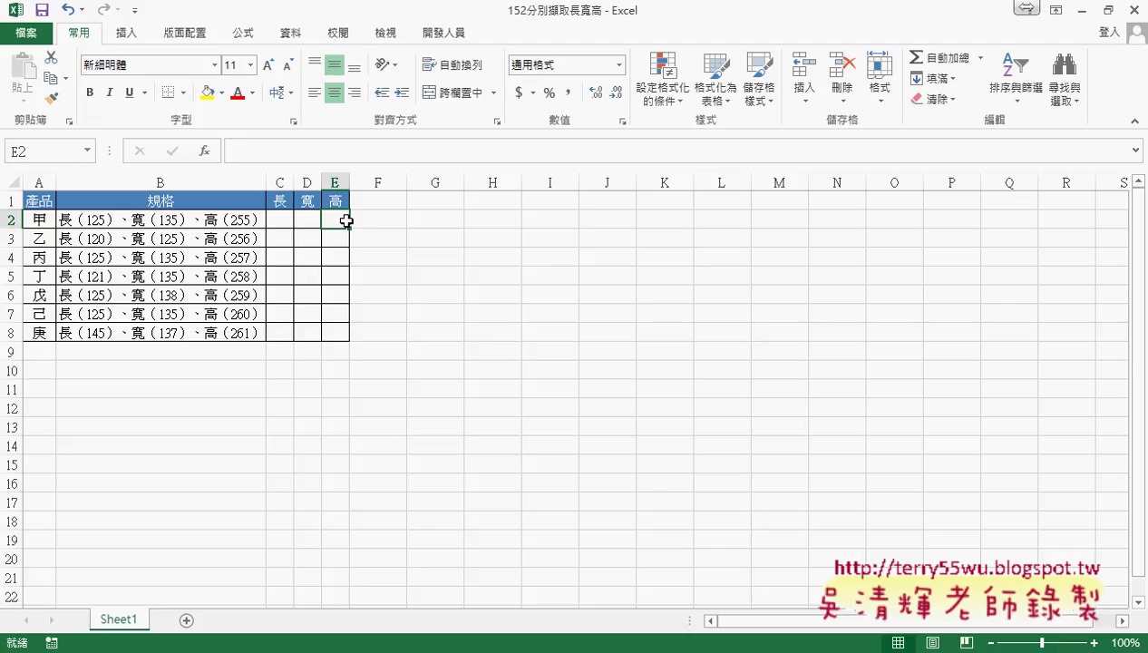
# Minimize the 152 workbook and open 範例_字串切割 from the Explorer folder
pyautogui.click(1083, 10)
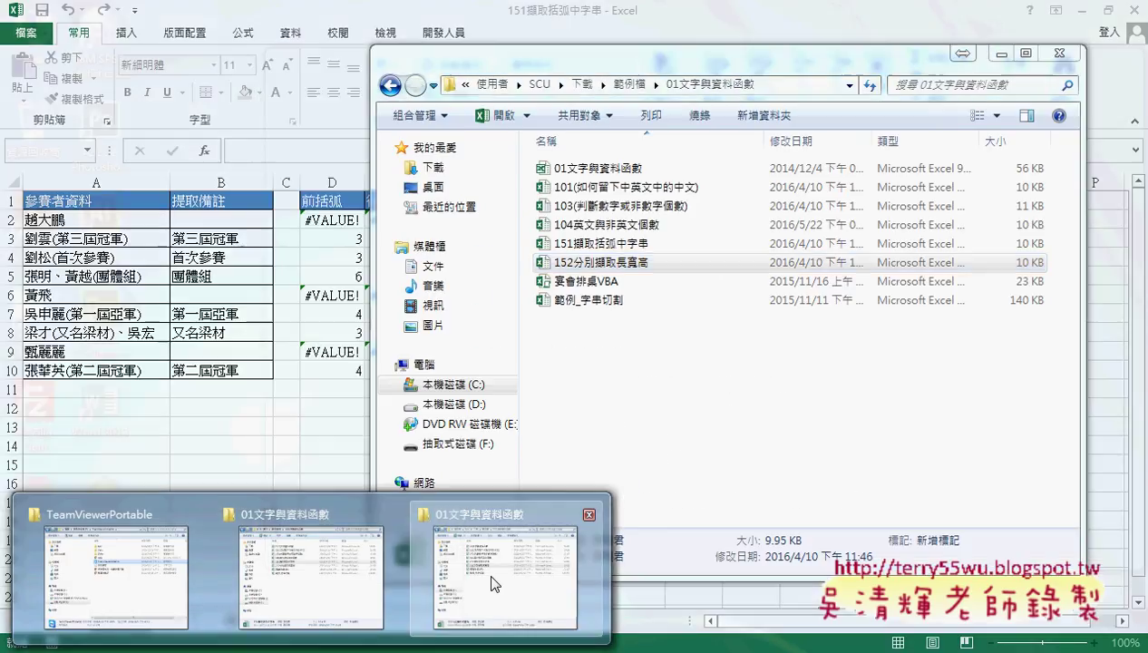
pyautogui.click(490, 577)
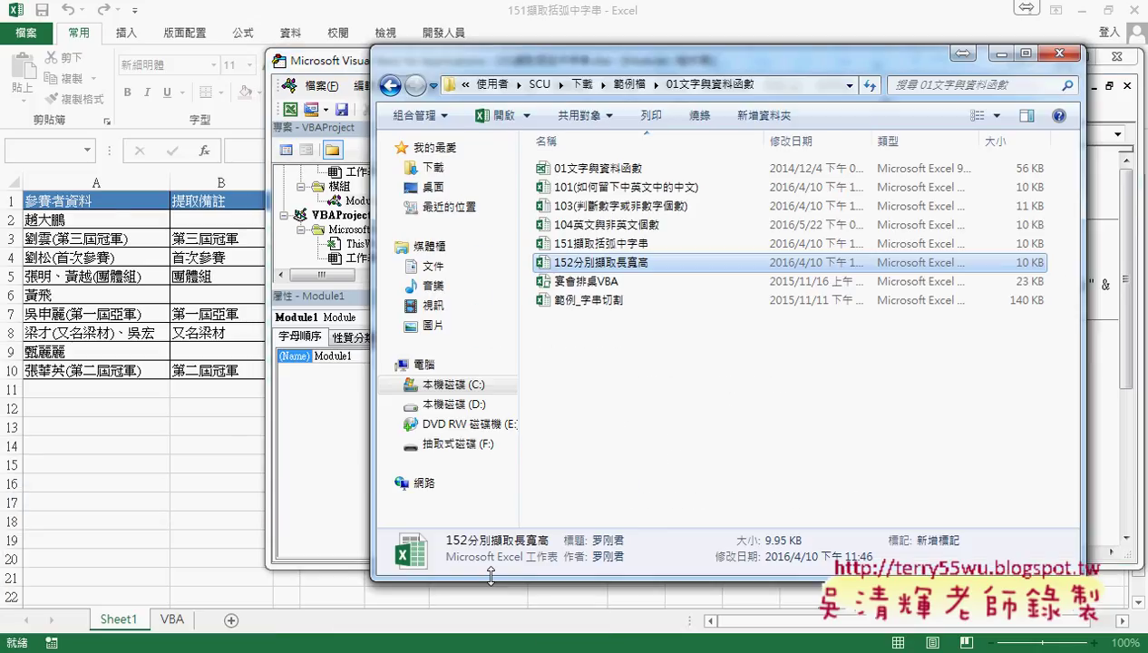
pyautogui.doubleClick(594, 299)
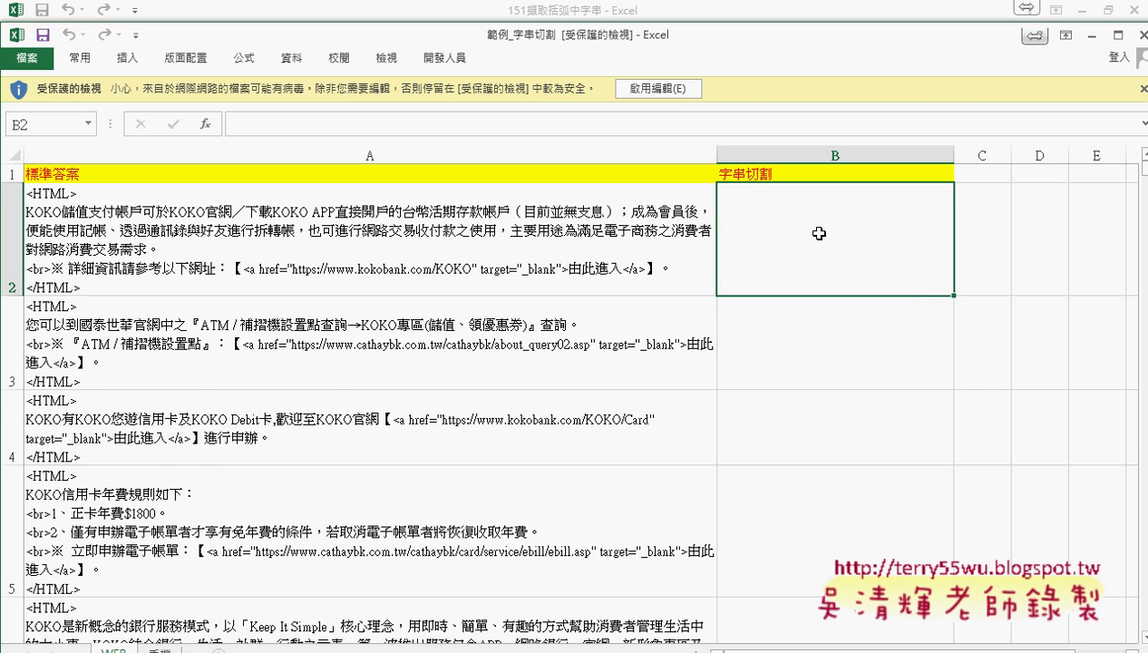
# Enable editing and copy the <a href…>由此進入</a> link text from A2 into B2
pyautogui.click(649, 88)
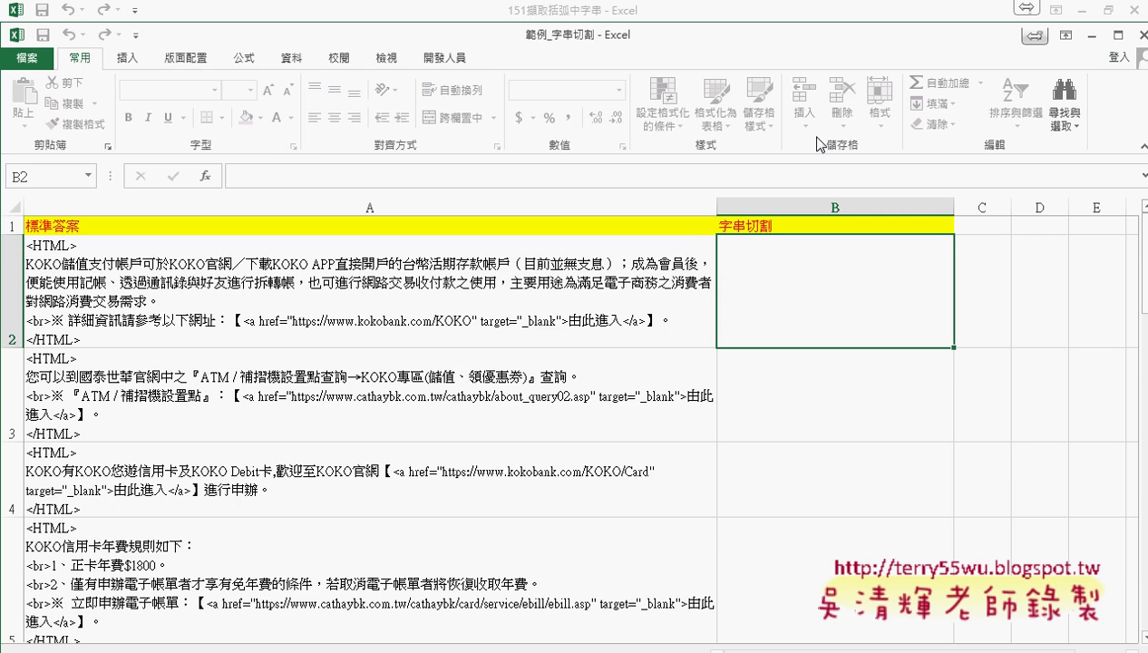
pyautogui.click(194, 314)
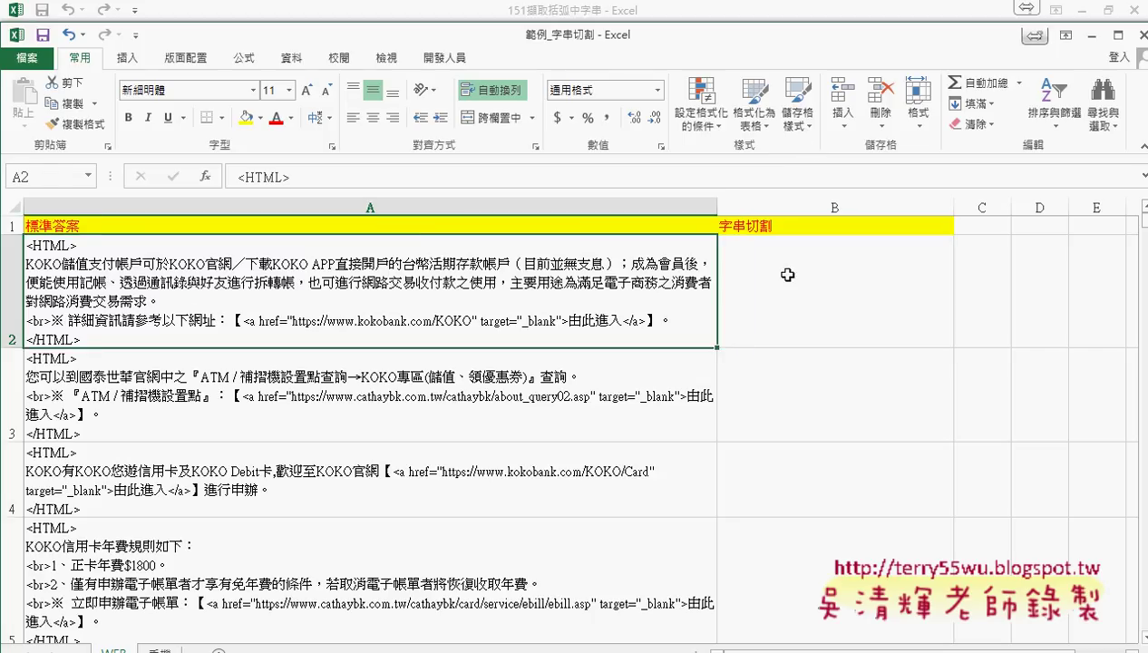
pyautogui.doubleClick(241, 320)
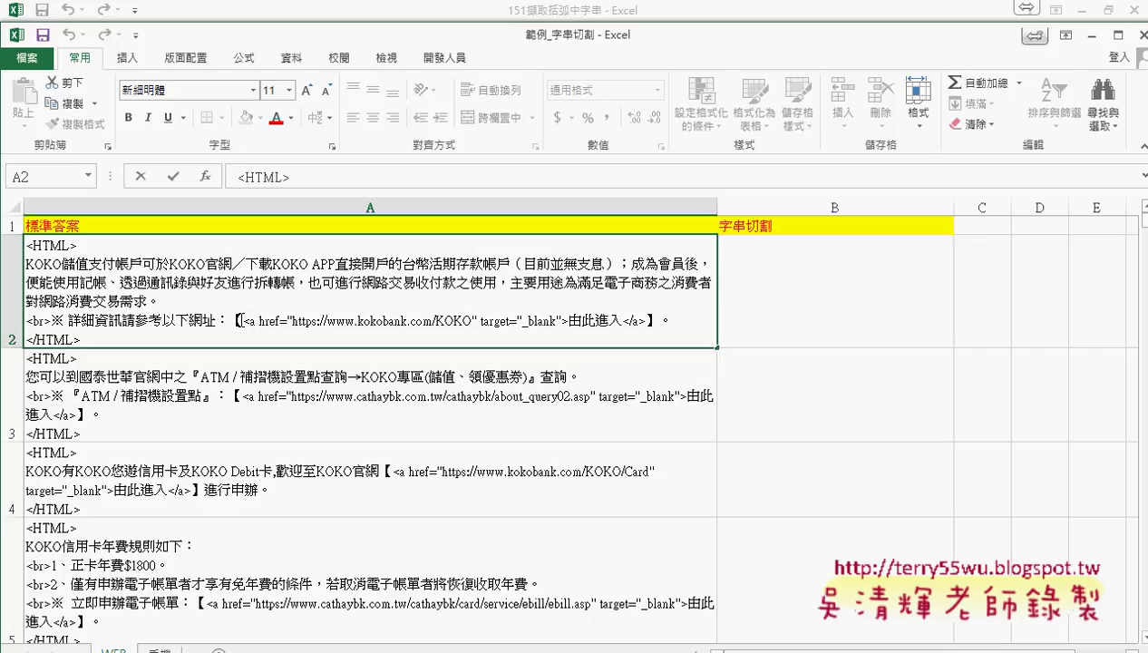
pyautogui.moveTo(242, 320); pyautogui.dragTo(646, 318)
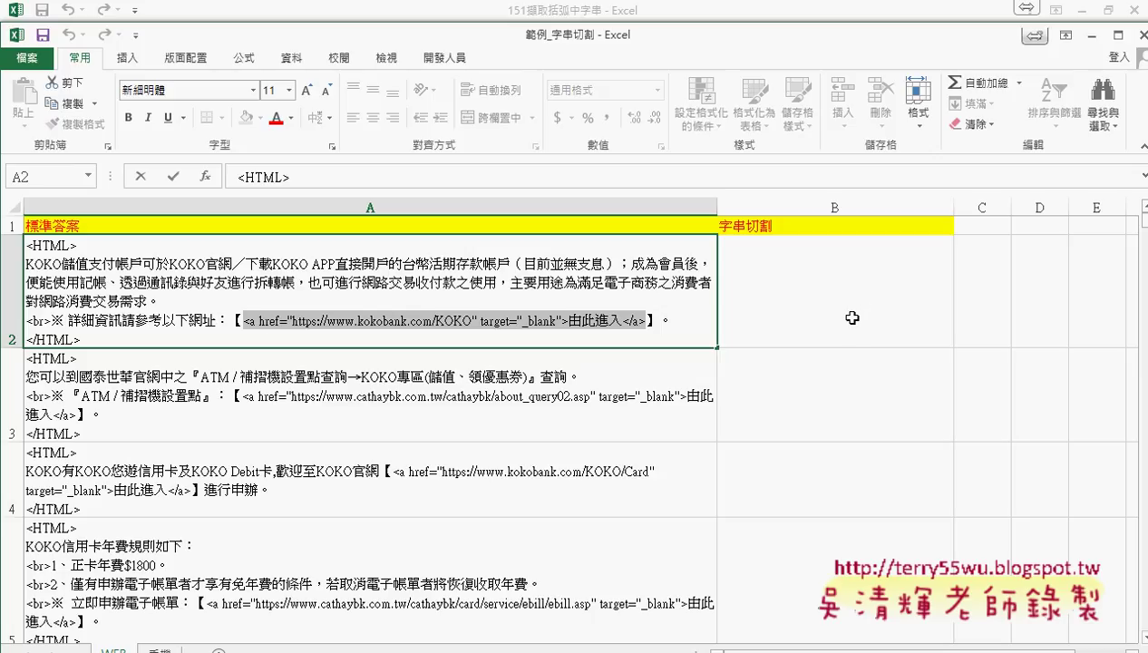
pyautogui.hotkey('ctrl', 'c')
pyautogui.click(810, 305)
pyautogui.hotkey('ctrl', 'v')
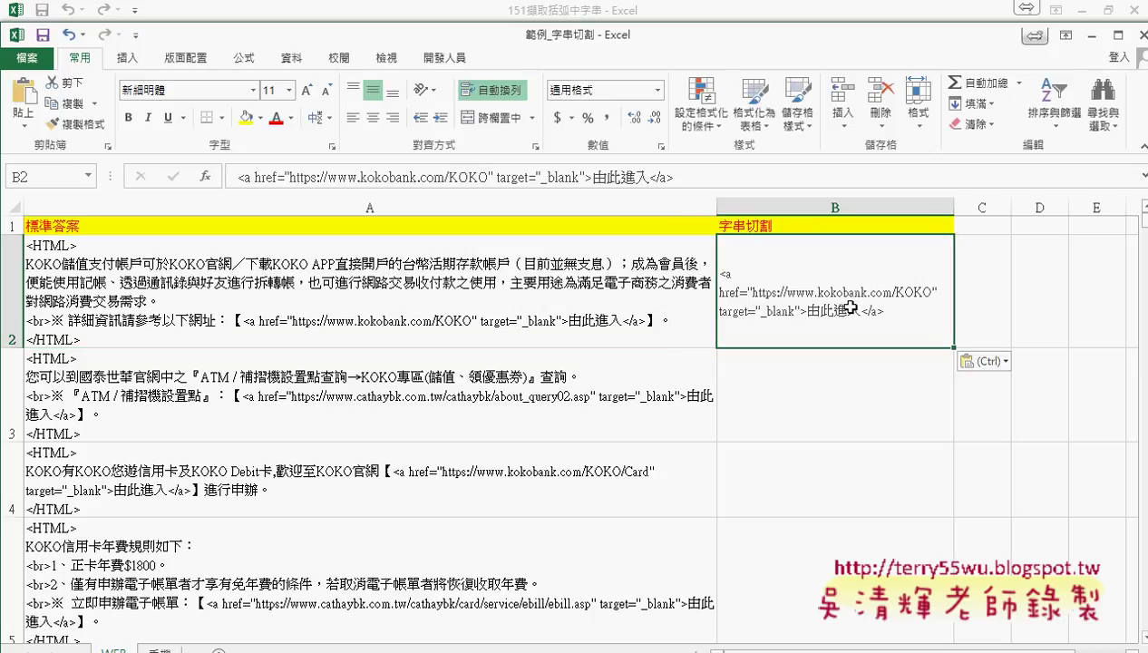
# Copy the <a href…>由此進入</a> link text from A3 into B3
pyautogui.click(529, 401)
pyautogui.doubleClick(247, 396)
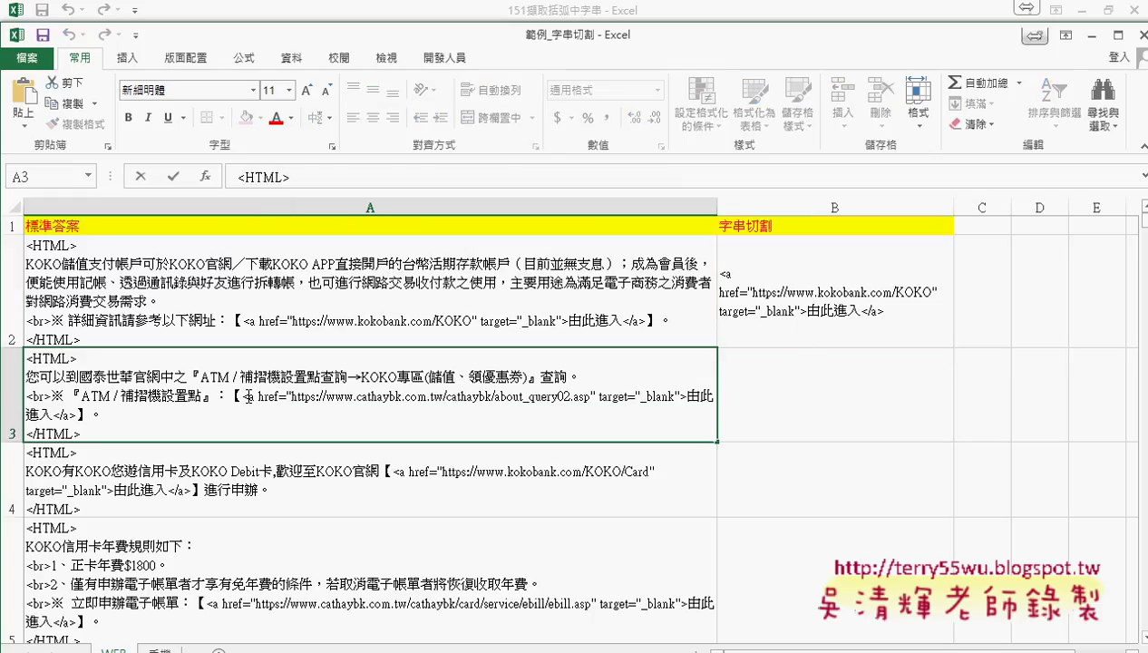
pyautogui.moveTo(243, 396); pyautogui.dragTo(77, 415)
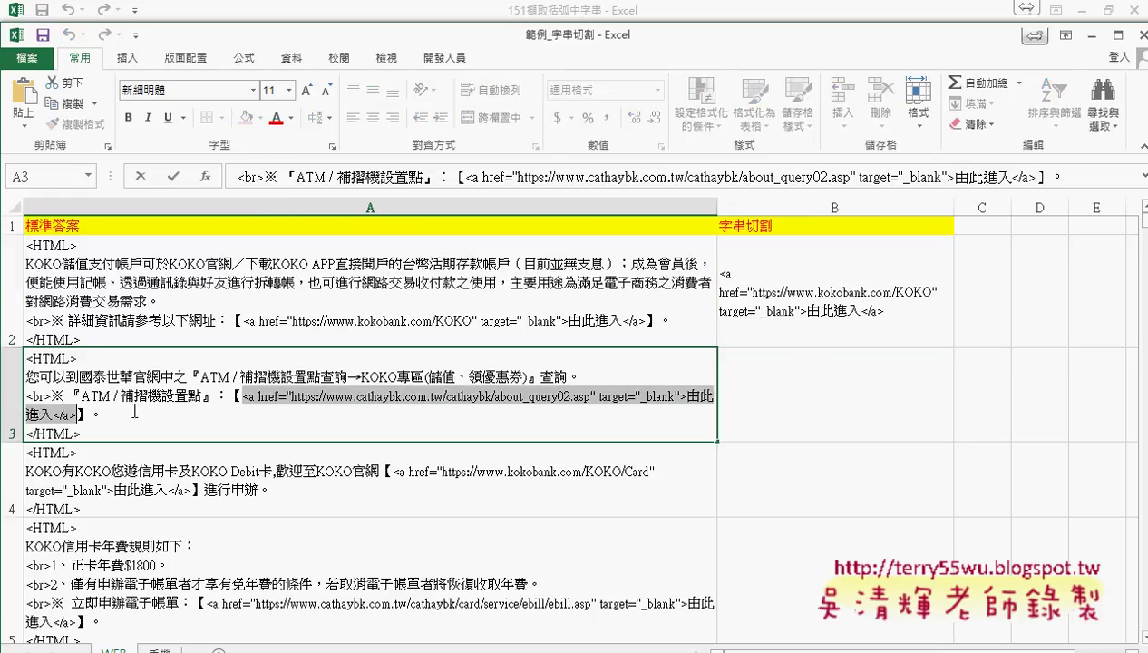
pyautogui.hotkey('ctrl', 'c')
pyautogui.click(780, 411)
pyautogui.hotkey('ctrl', 'v')
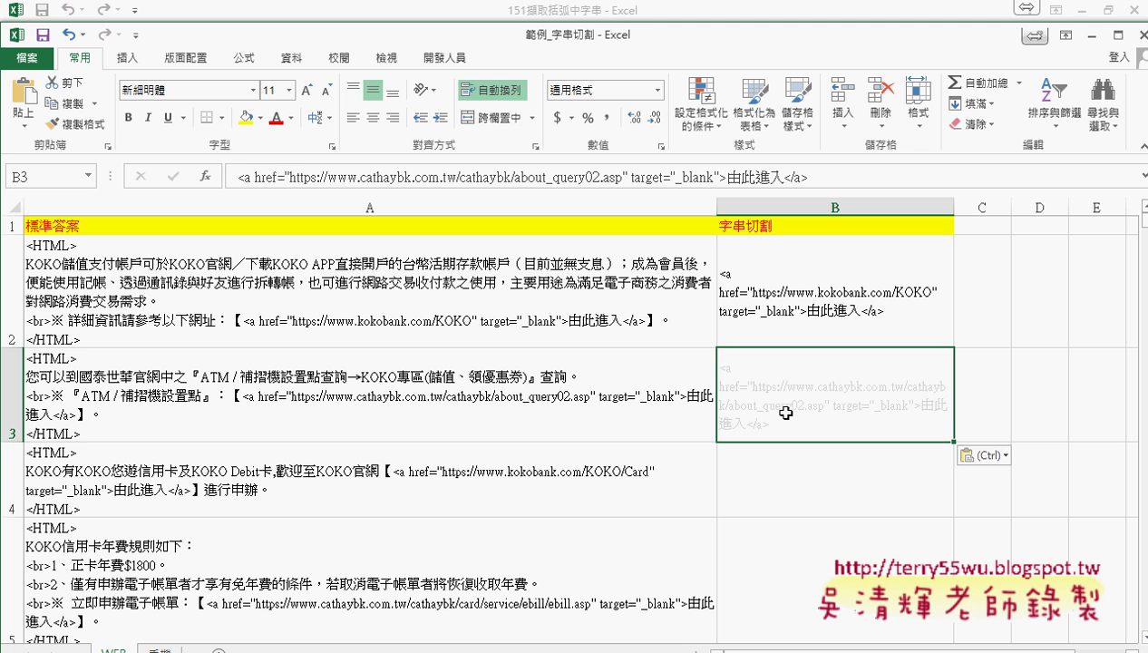
# Review the pasted links in B2 and B3 and the HTML answers further down
pyautogui.click(829, 293)
pyautogui.click(855, 426)
pyautogui.scroll(-5, 855, 426)
pyautogui.scroll(-5, 857, 428)
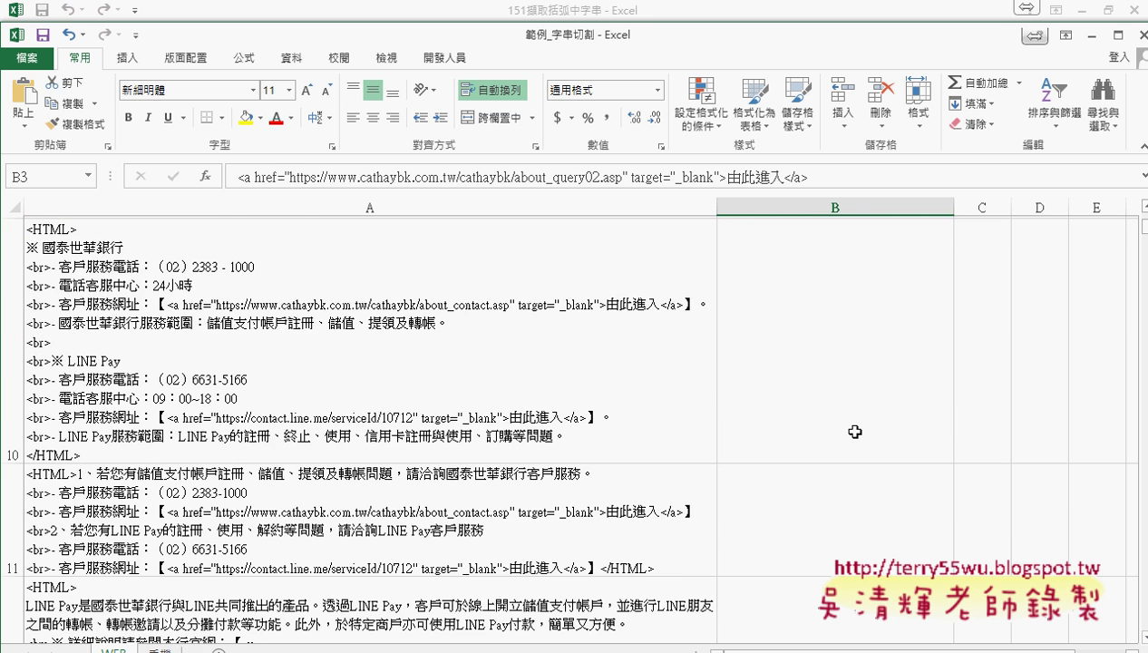
pyautogui.scroll(10, 857, 428)
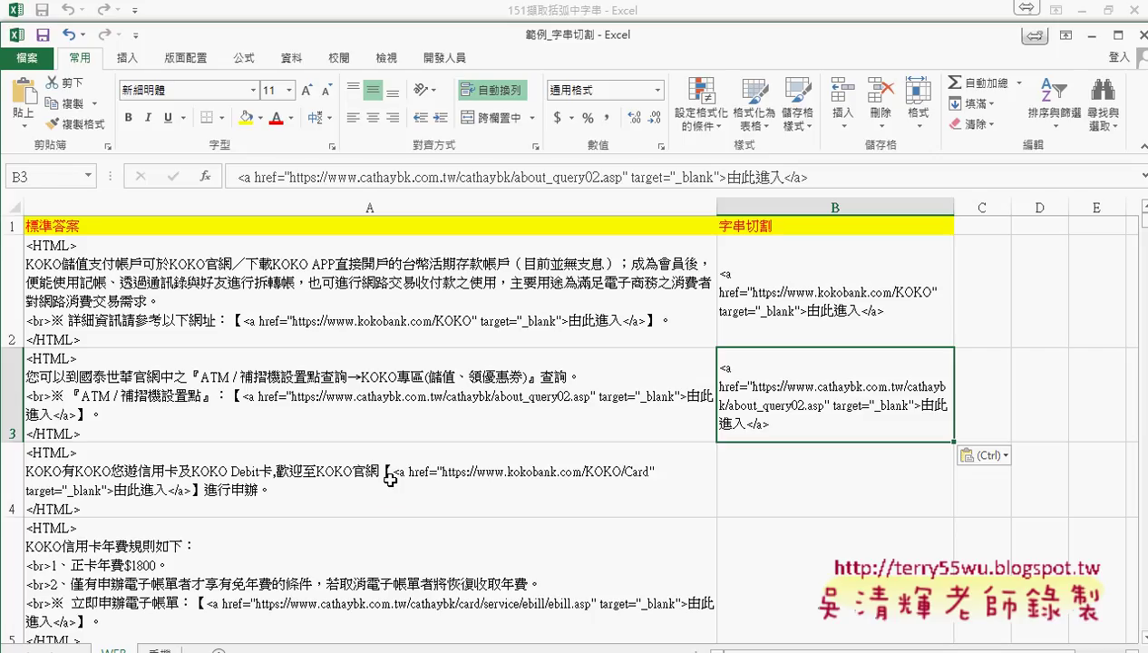
pyautogui.click(388, 478)
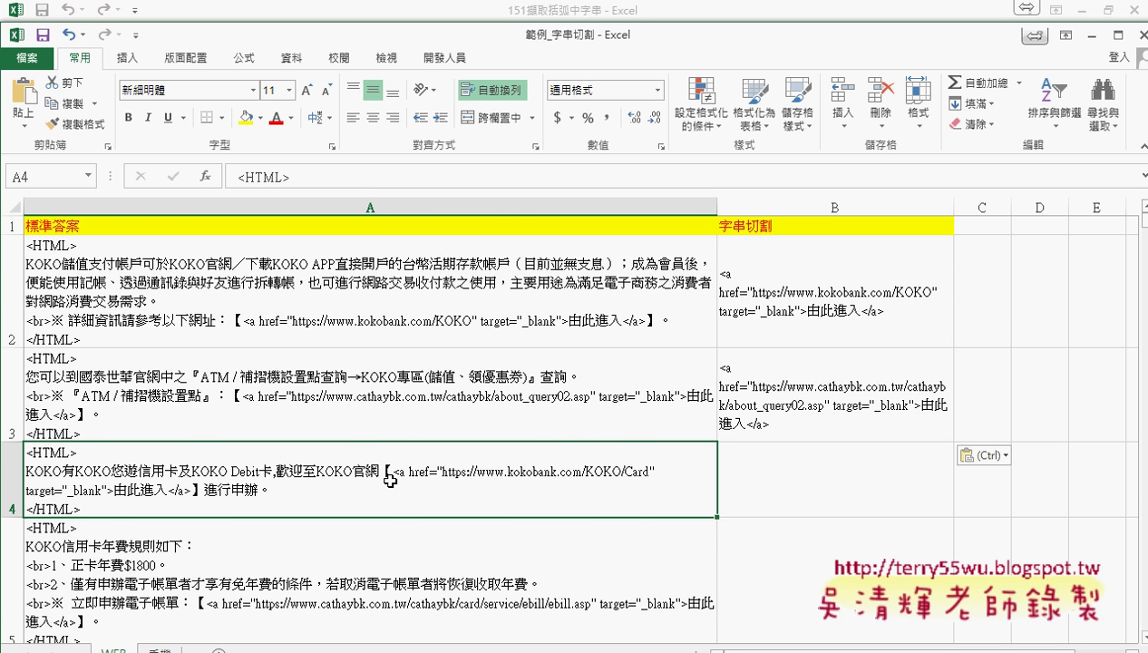
pyautogui.scroll(-2, 390, 481)
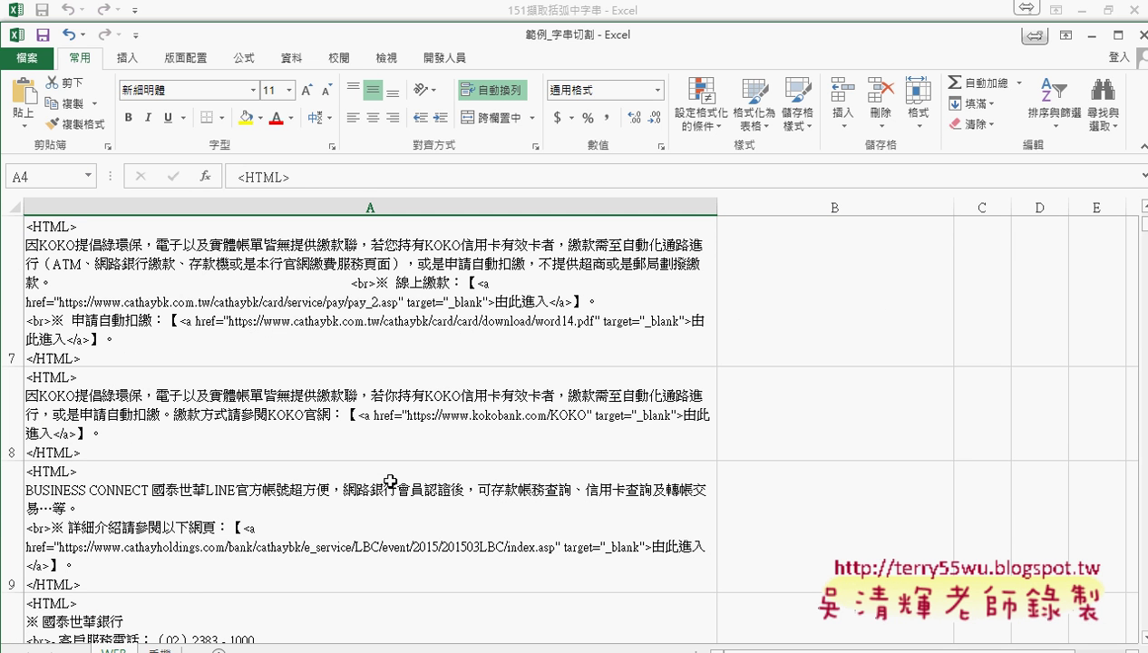
pyautogui.scroll(2, 390, 481)
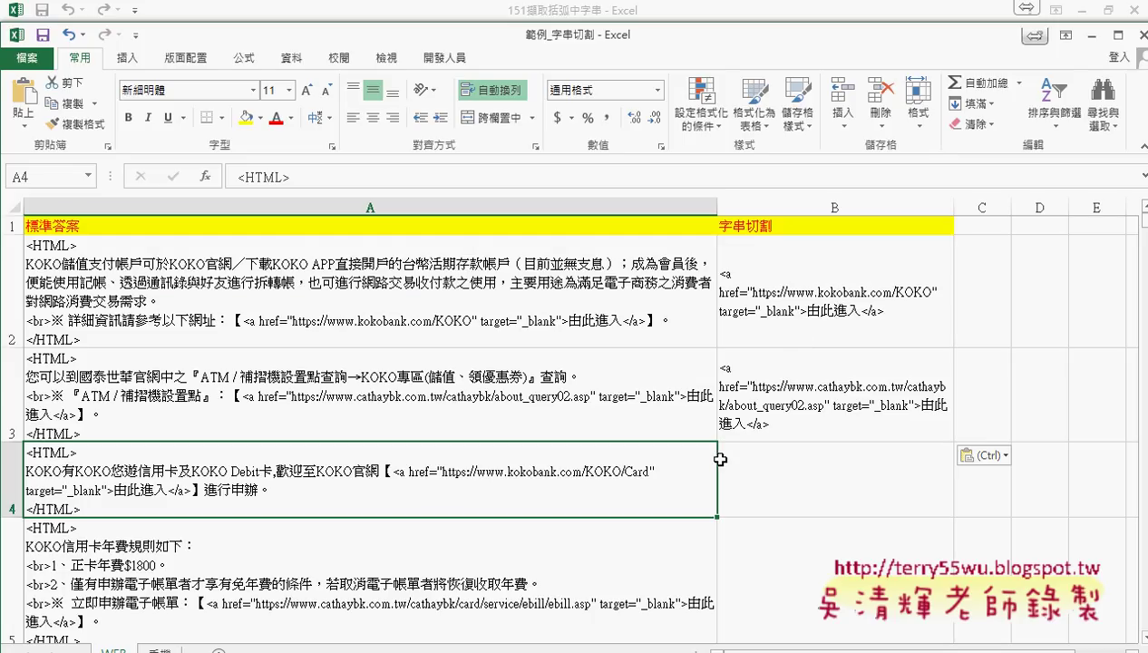
pyautogui.scroll(-1, 719, 459)
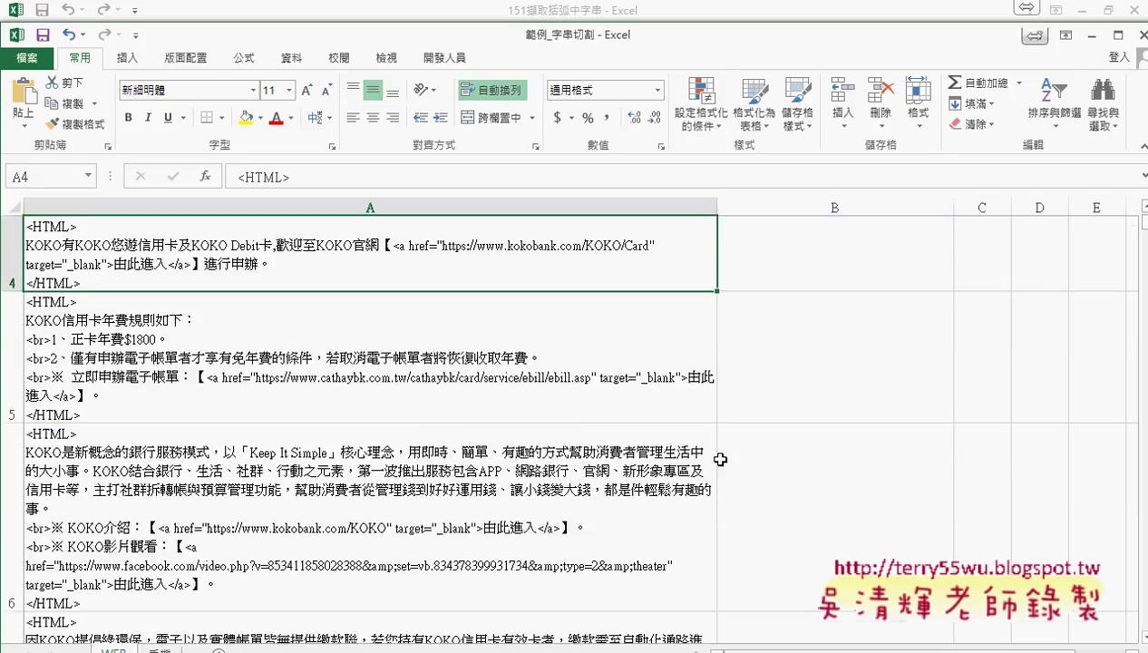
# Select the HTML answer in cell A6
pyautogui.click(485, 533)
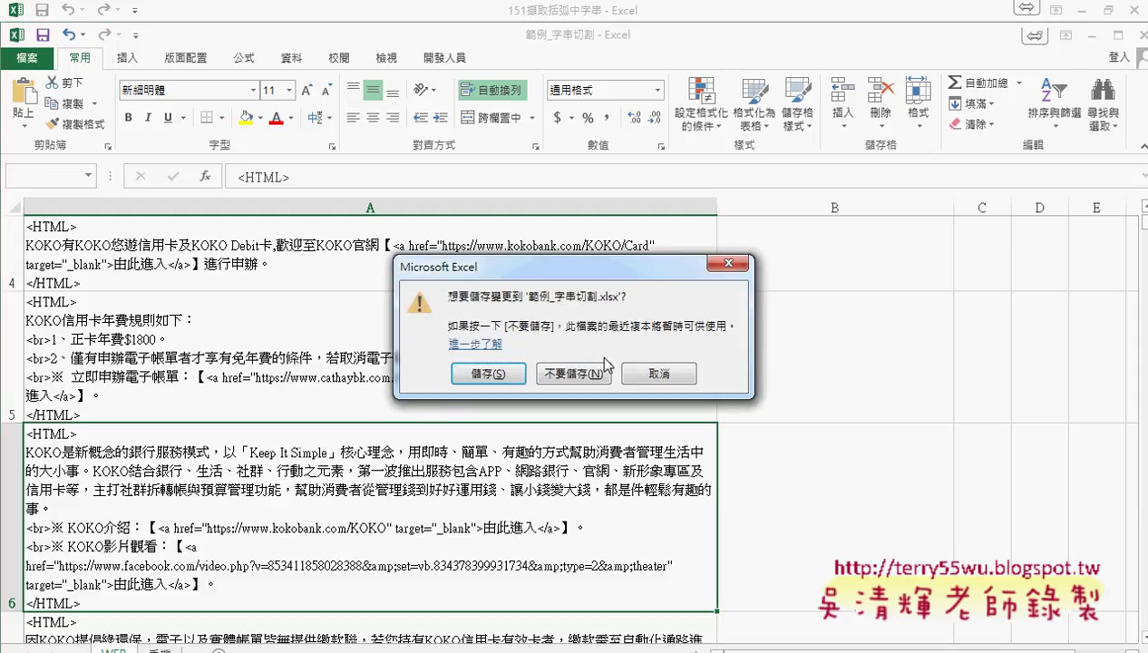
# Close 範例_字串切割 without saving and mark the 151, 152 and 範例_字串切割 files in the folder
pyautogui.click(581, 374)
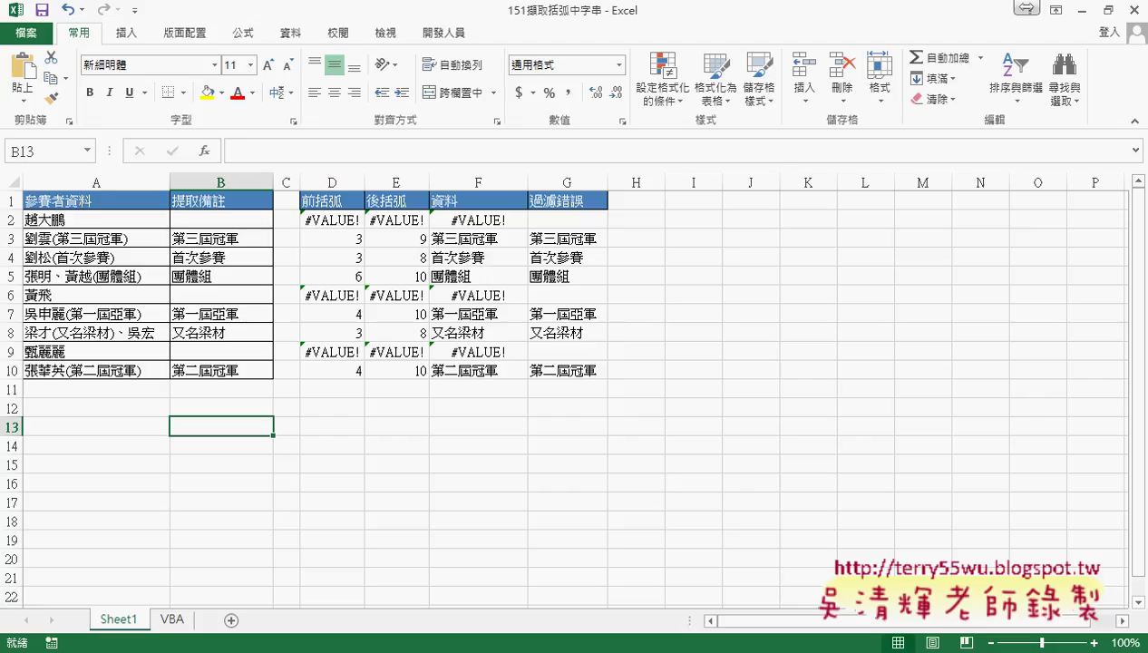
pyautogui.click(487, 571)
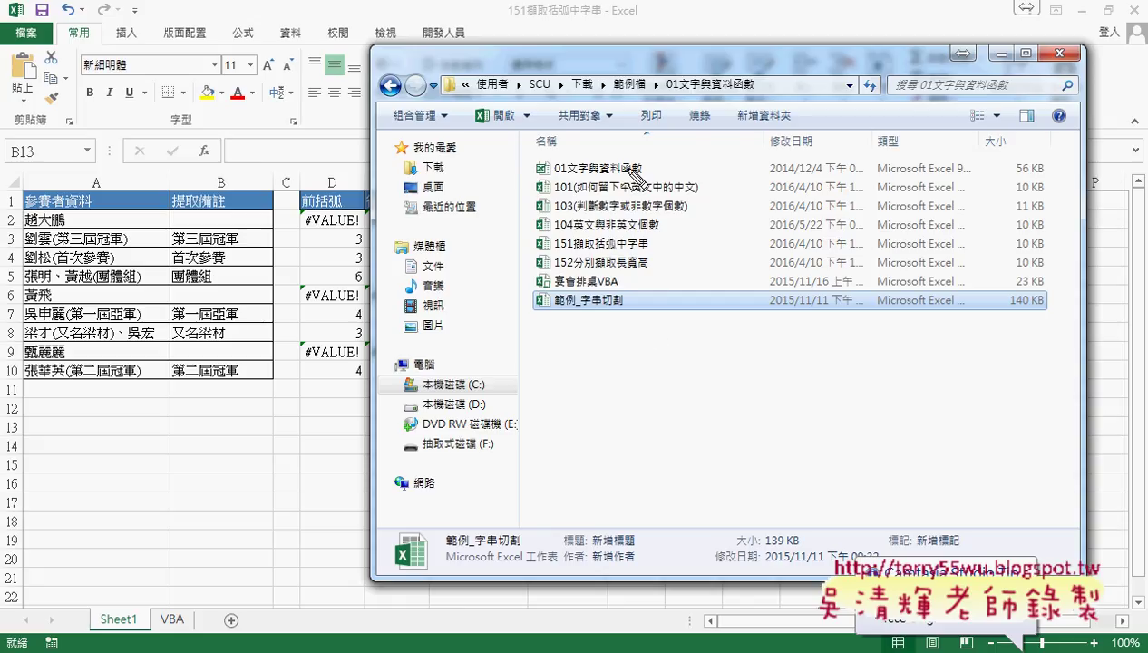
pyautogui.moveTo(626, 174)
pyautogui.mouseDown()
pyautogui.moveTo(533, 163)
pyautogui.moveTo(639, 169)
pyautogui.mouseUp()
pyautogui.moveTo(540, 246); pyautogui.dragTo(655, 228)
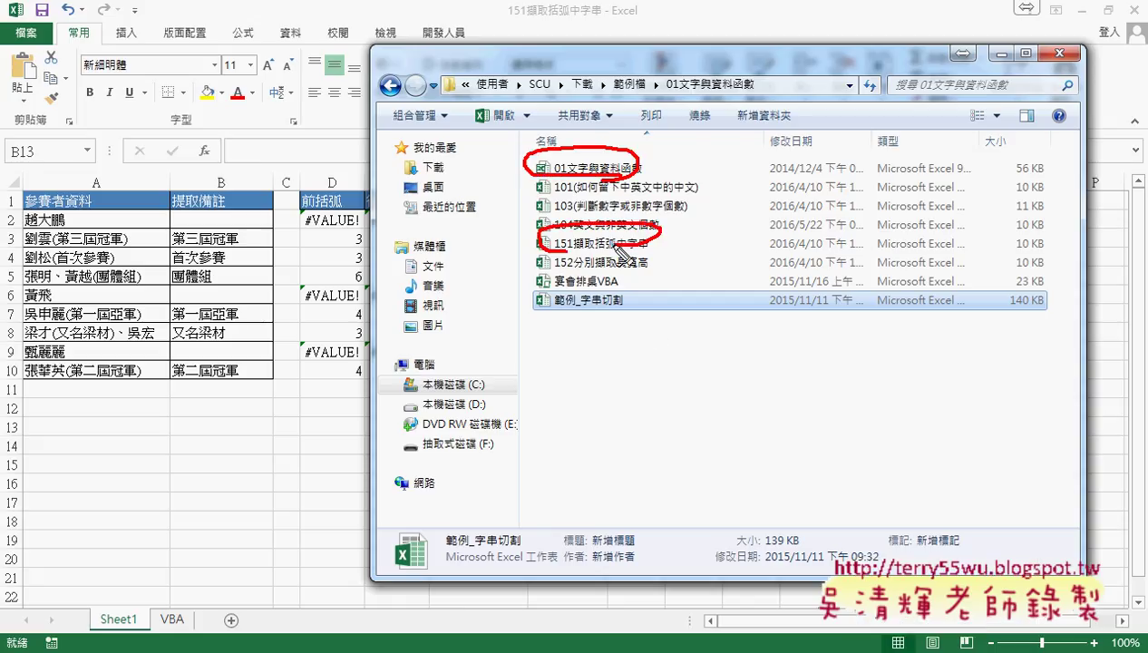
pyautogui.moveTo(550, 270); pyautogui.dragTo(624, 258)
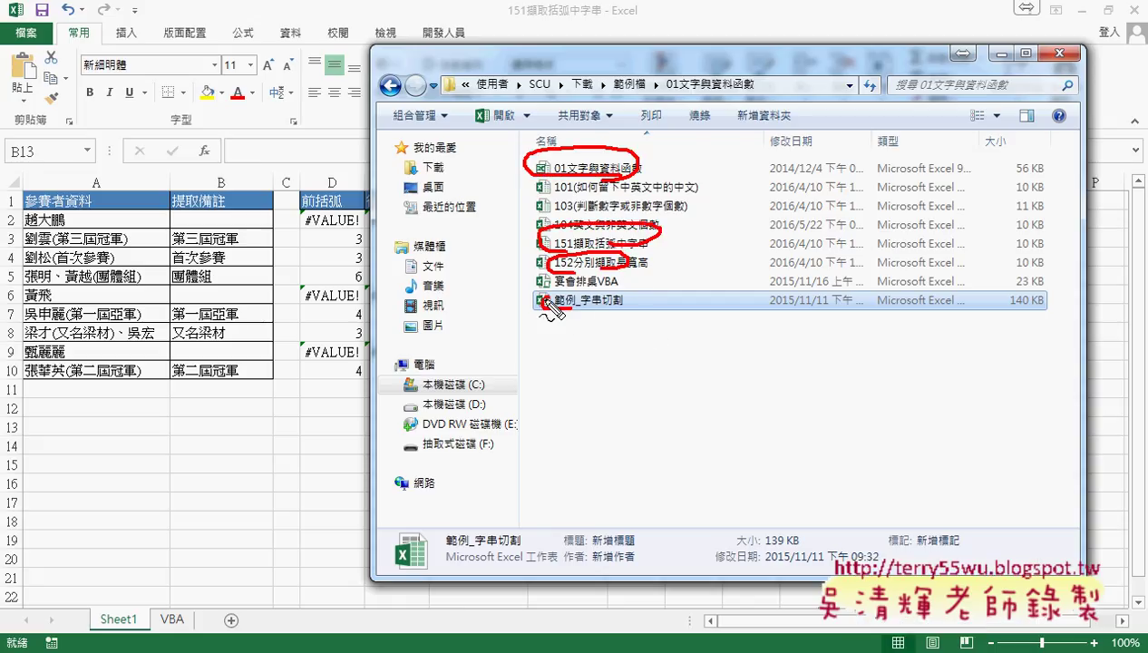
pyautogui.moveTo(544, 295); pyautogui.dragTo(575, 314)
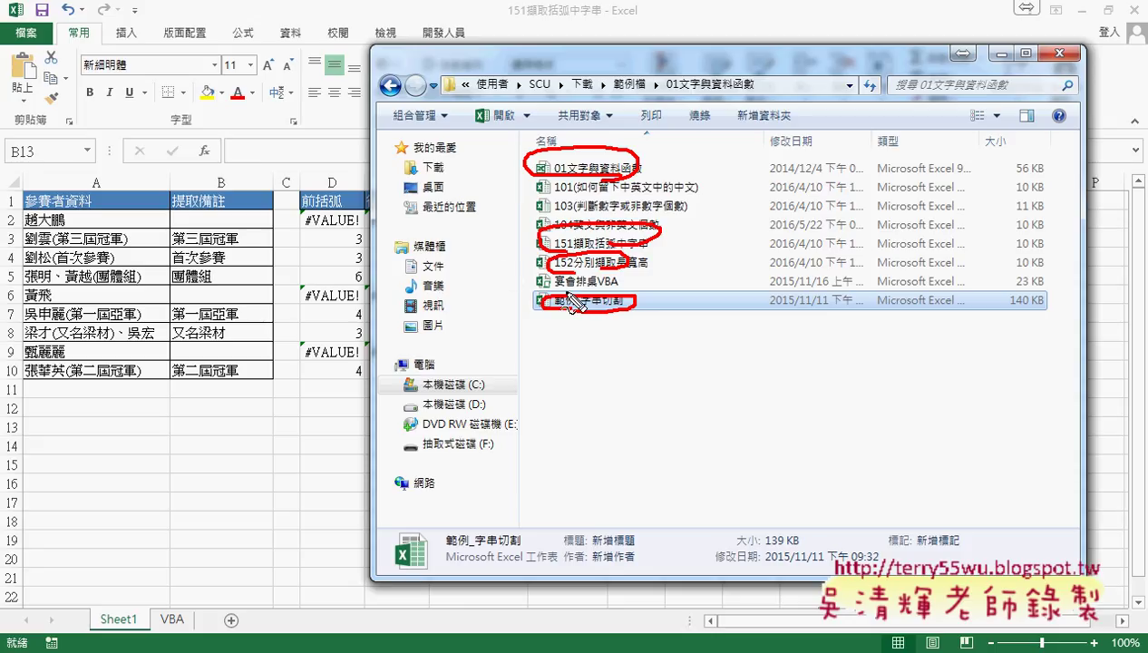
pyautogui.press('Escape')
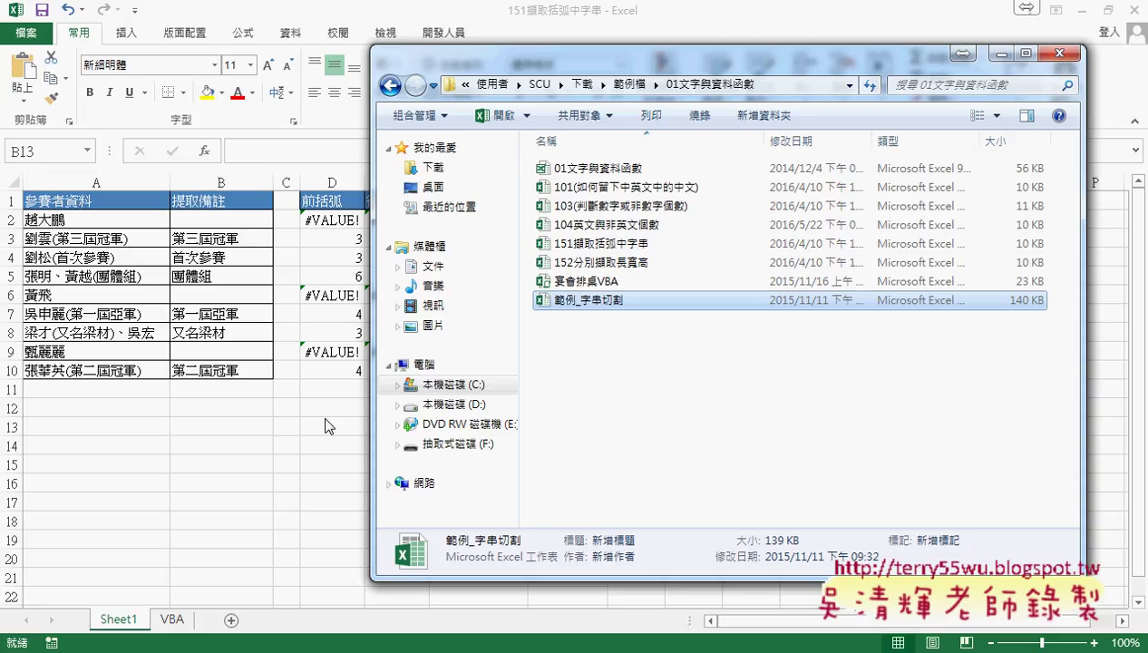
pyautogui.hotkey('alt', 'Tab')
# Inspect the D2 and E2 bracket-position formulas and the F2 MID formula's length argument
pyautogui.click(337, 222)
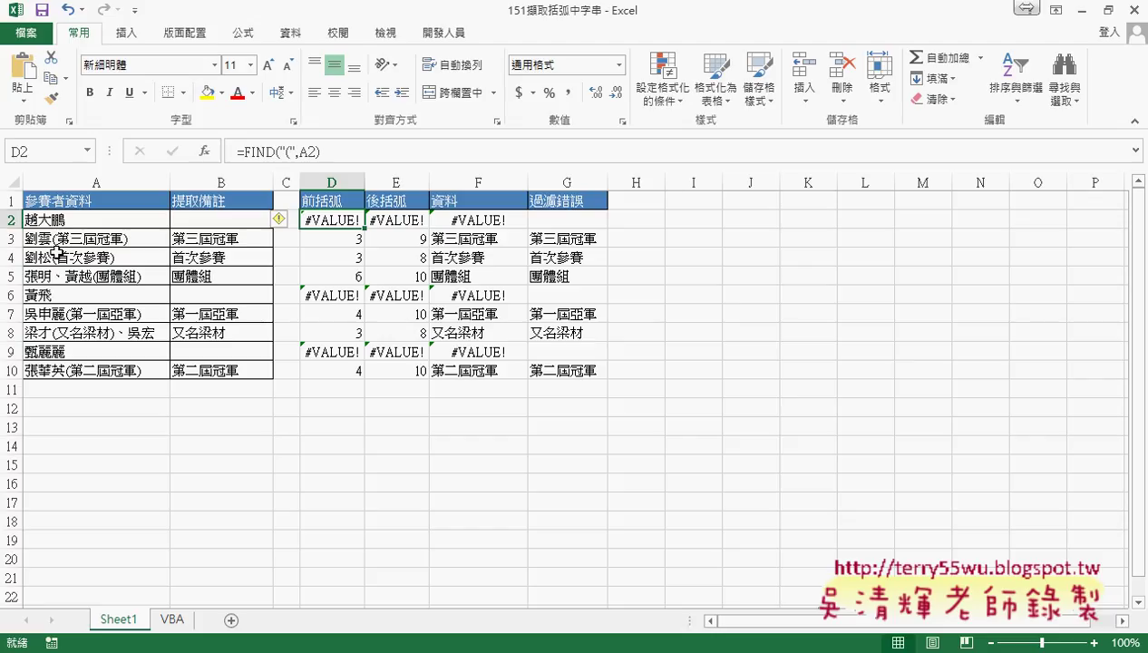
pyautogui.click(399, 220)
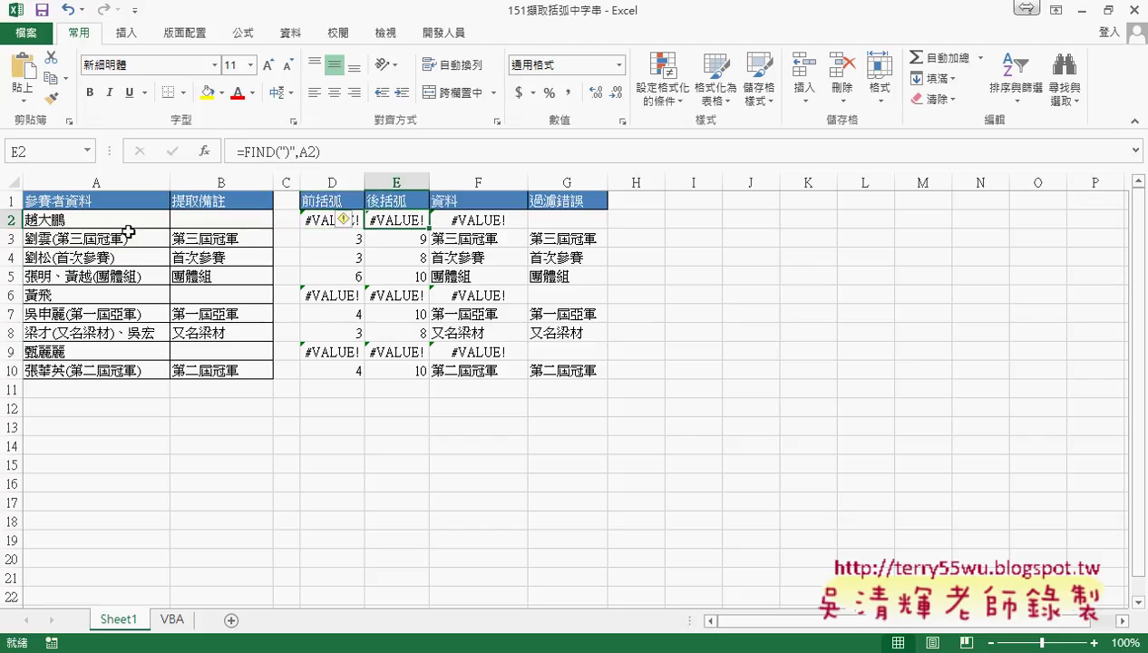
pyautogui.click(476, 219)
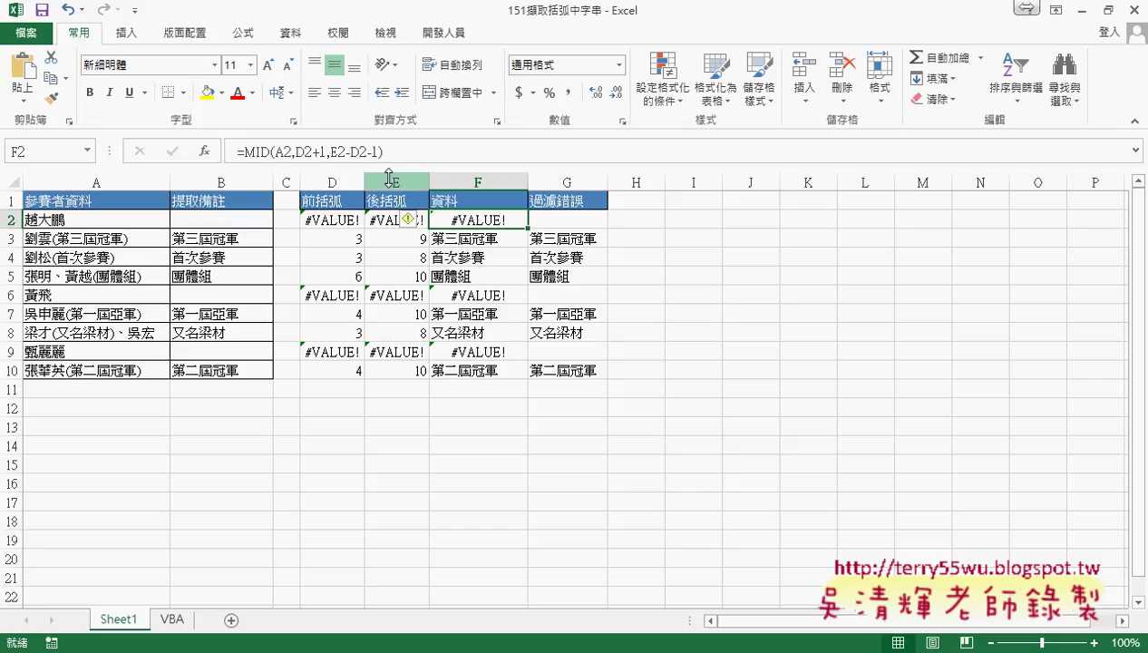
pyautogui.moveTo(381, 151); pyautogui.dragTo(329, 152)
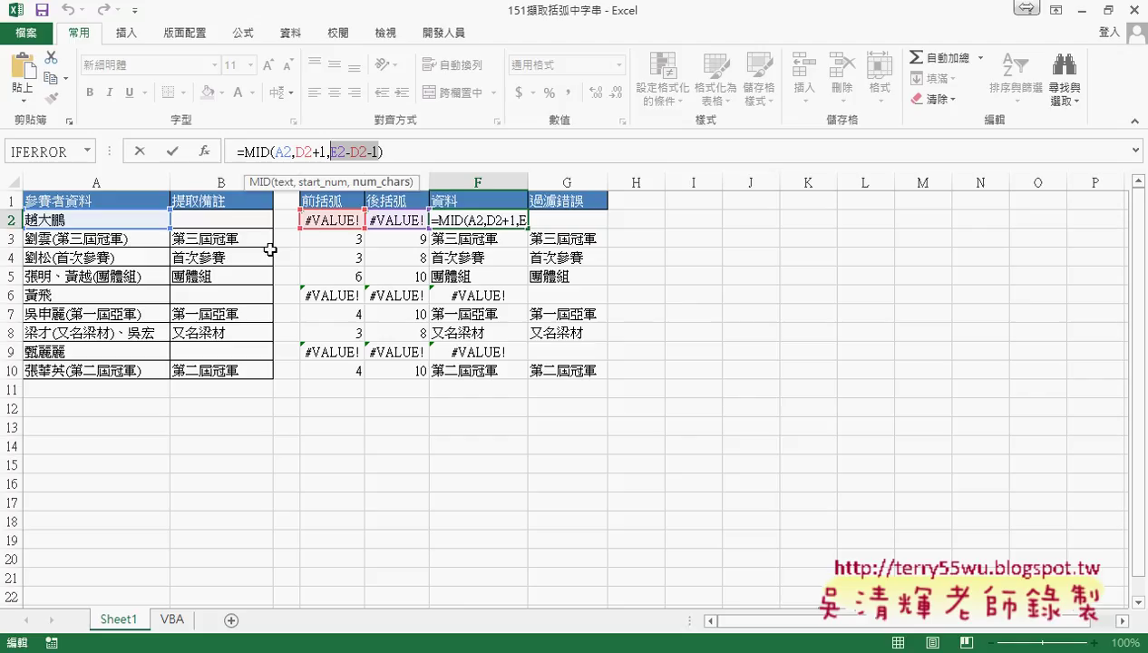
pyautogui.click(140, 151)
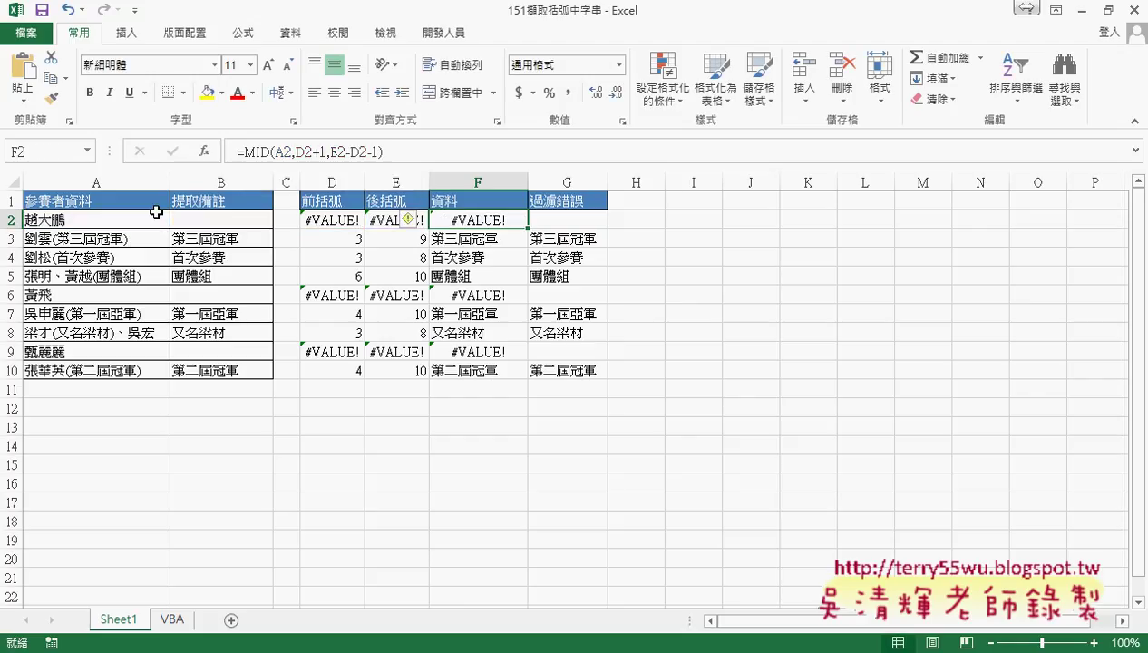
# Examine the G2 IFERROR arguments and the combined B2 formula, then go to the VBA sheet
pyautogui.click(574, 223)
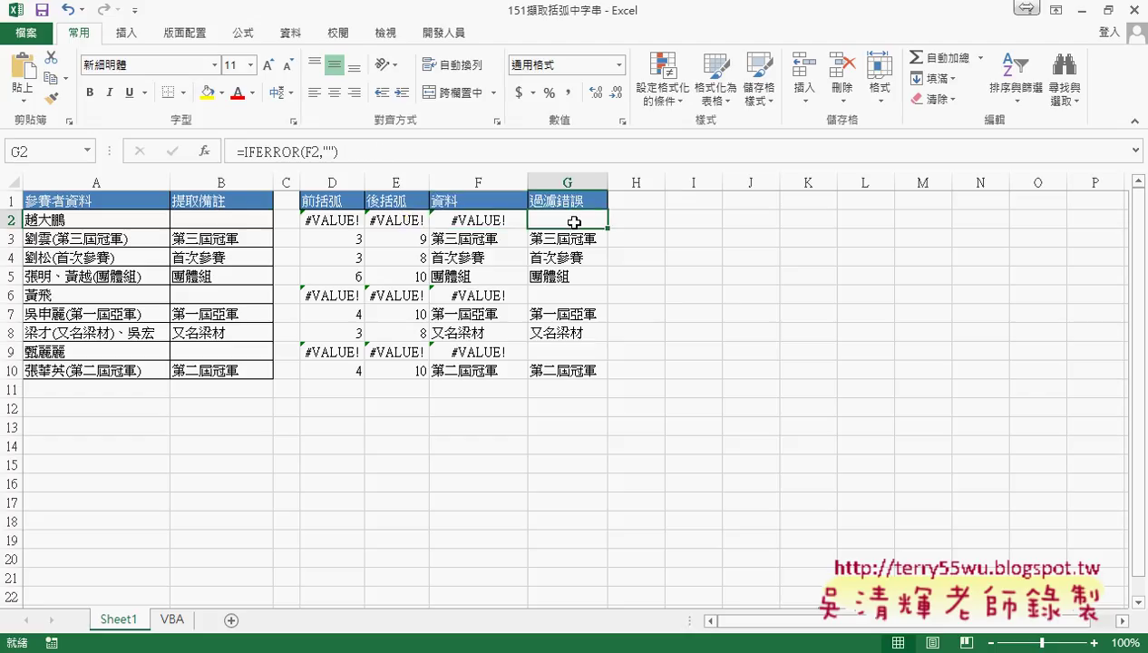
pyautogui.click(244, 155)
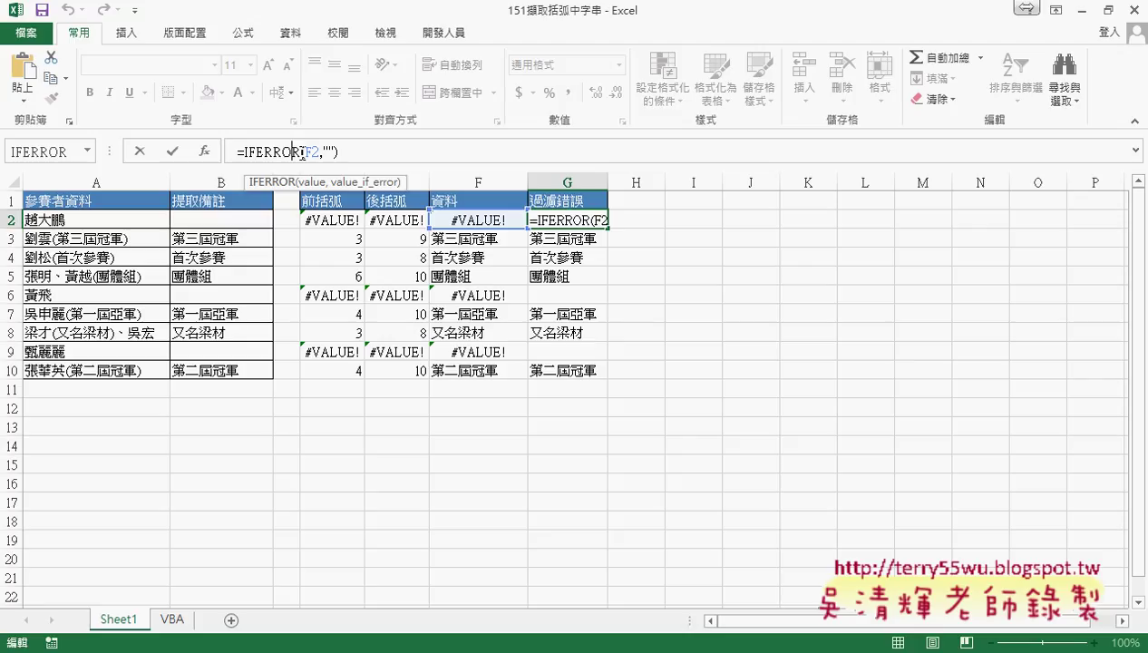
pyautogui.click(204, 150)
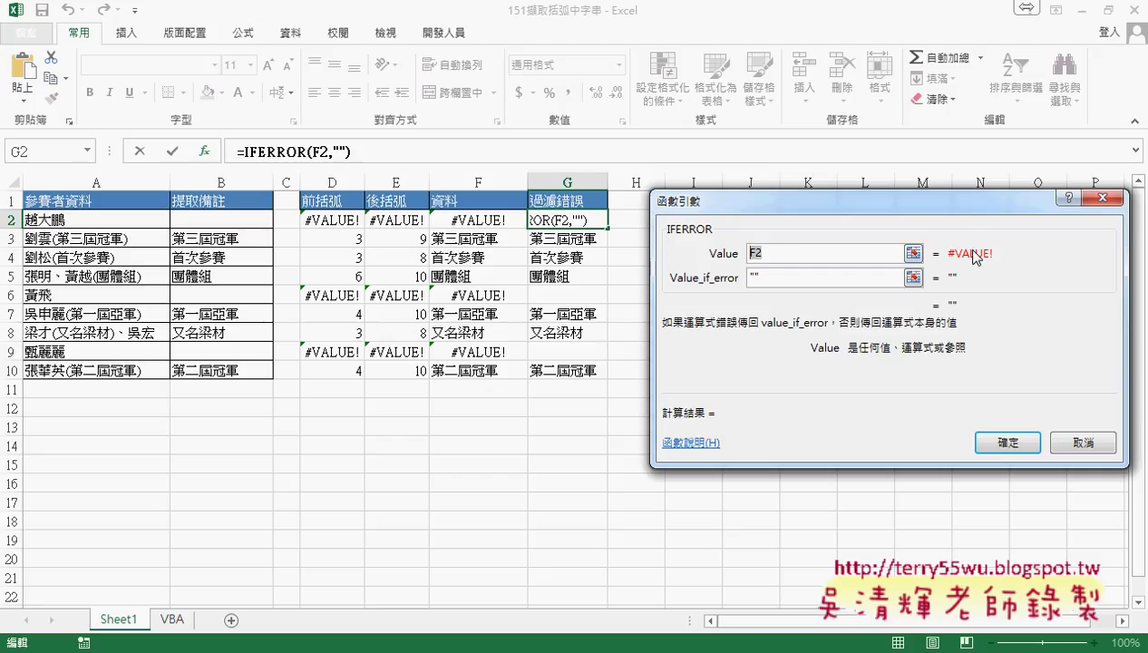
pyautogui.click(749, 278)
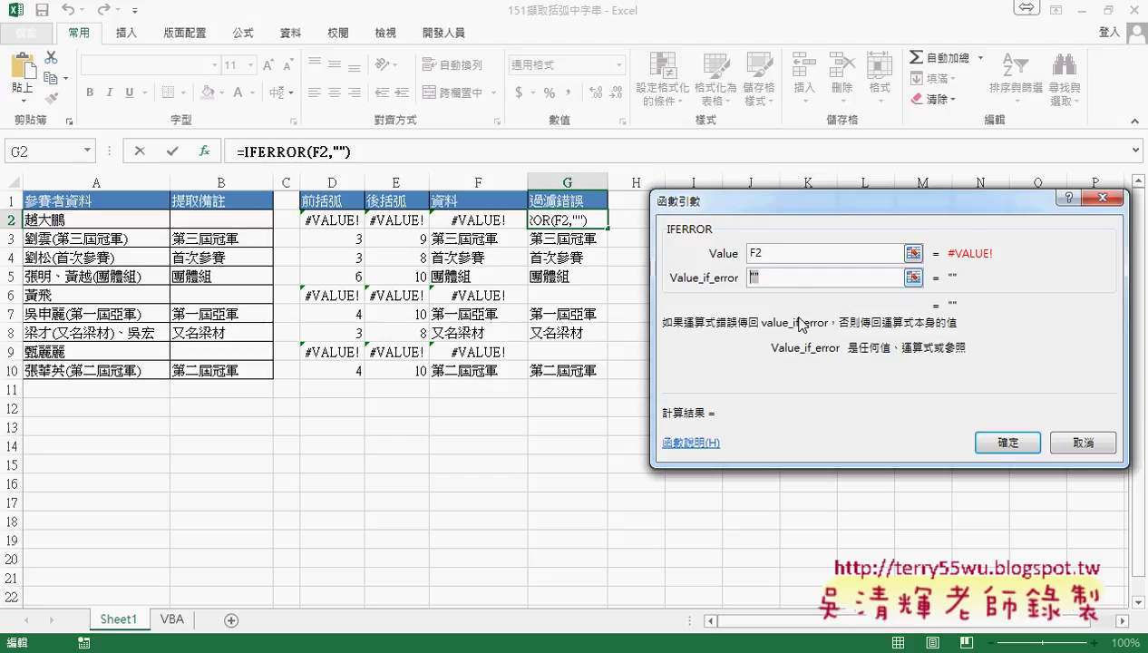
pyautogui.click(1080, 443)
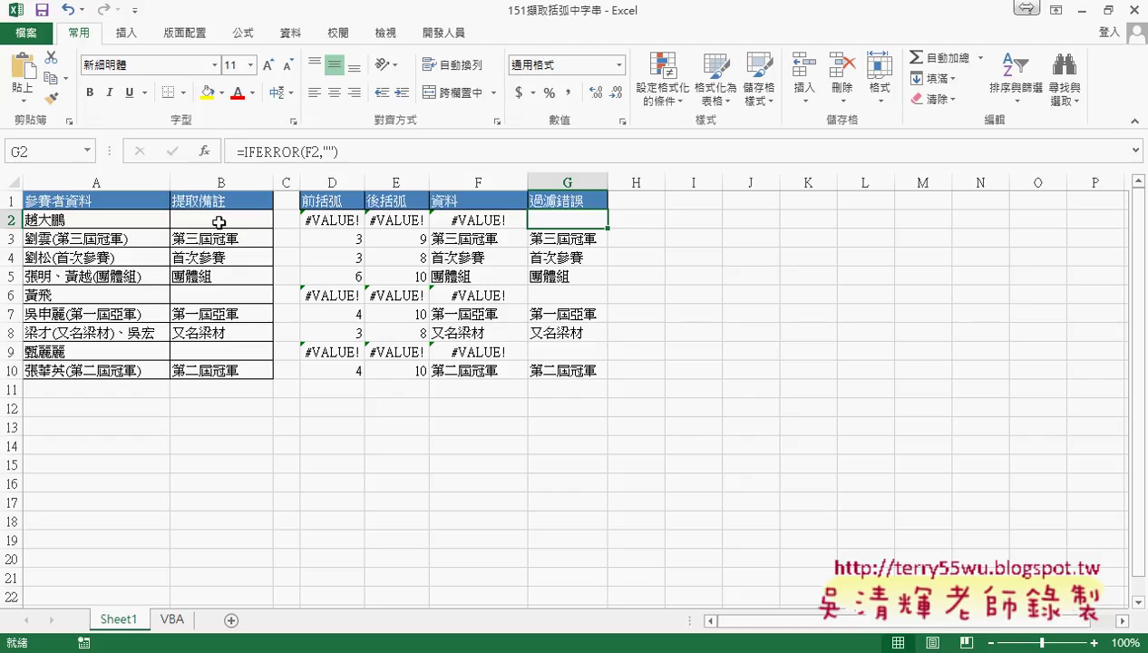
pyautogui.click(218, 222)
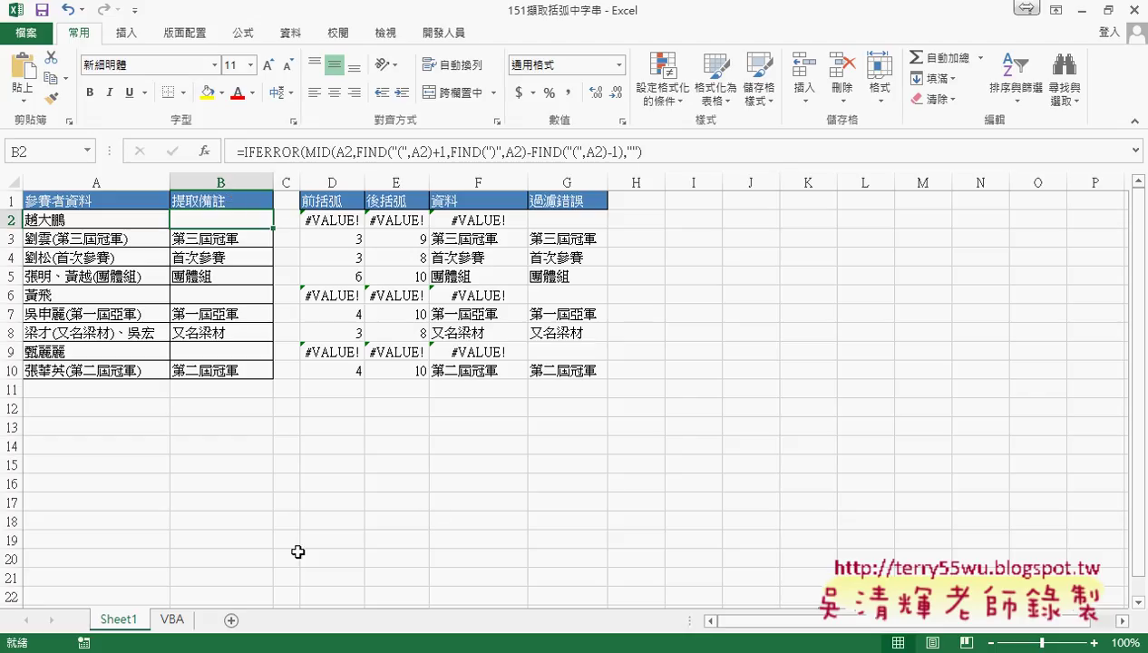
pyautogui.click(172, 621)
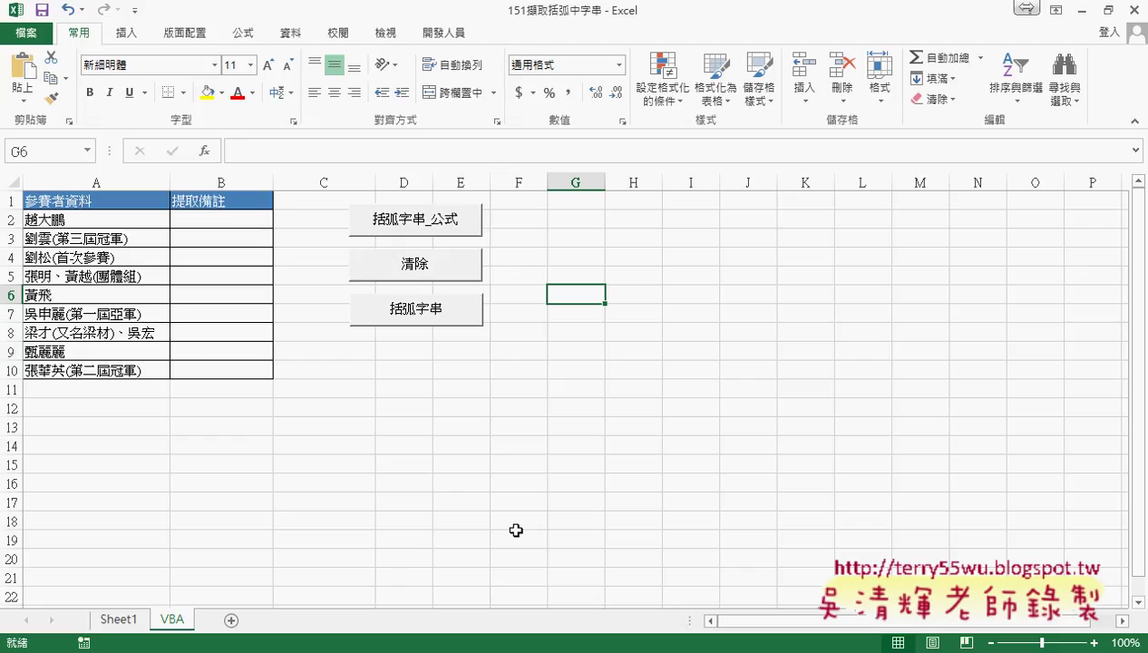
pyautogui.click(459, 395)
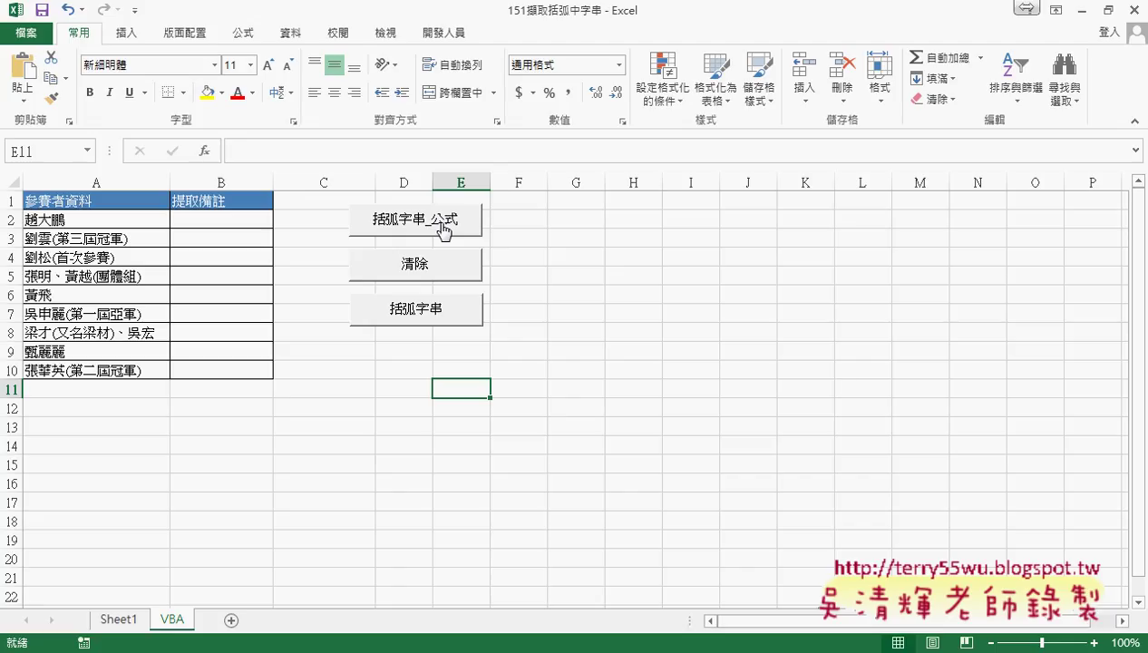
pyautogui.click(119, 619)
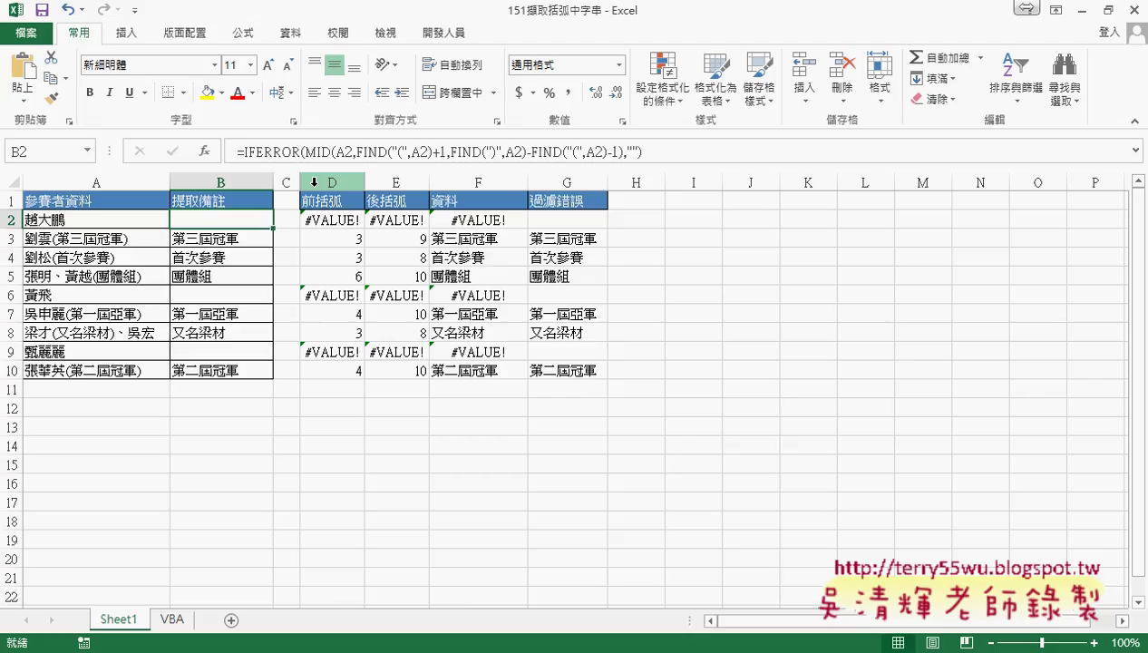
pyautogui.click(727, 150)
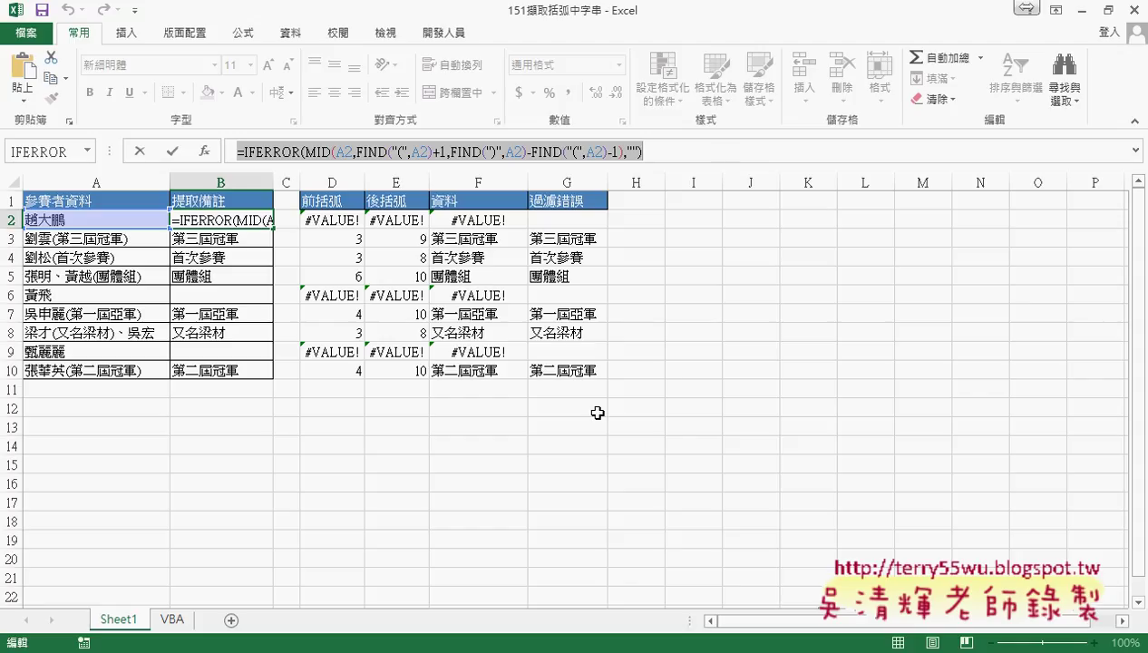
pyautogui.click(174, 620)
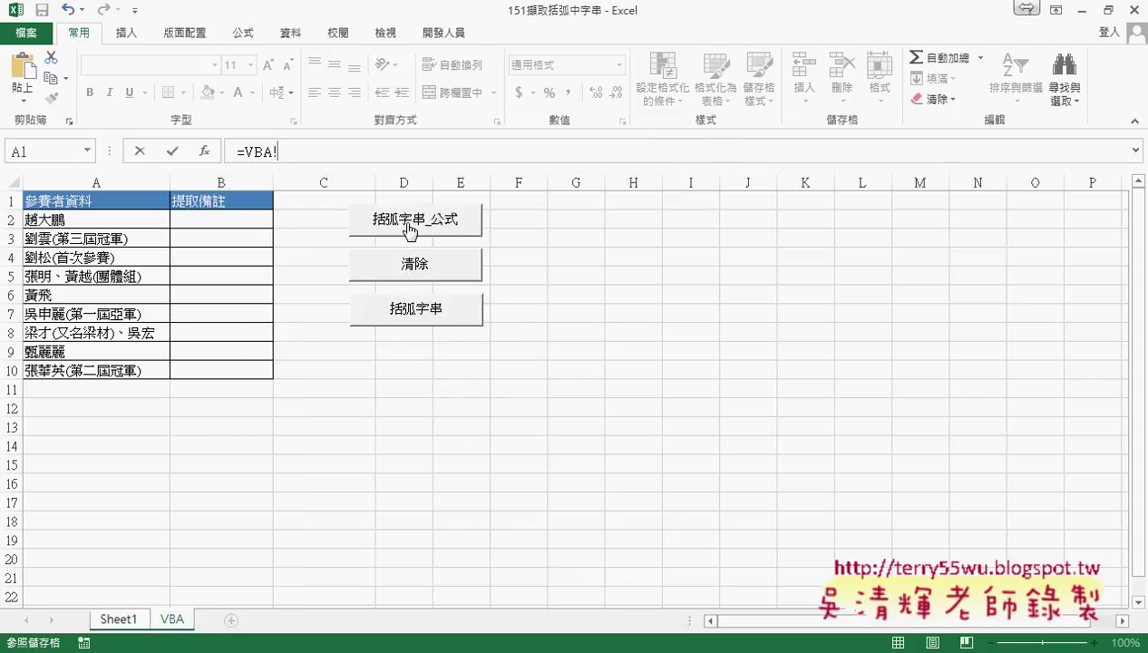
pyautogui.click(141, 153)
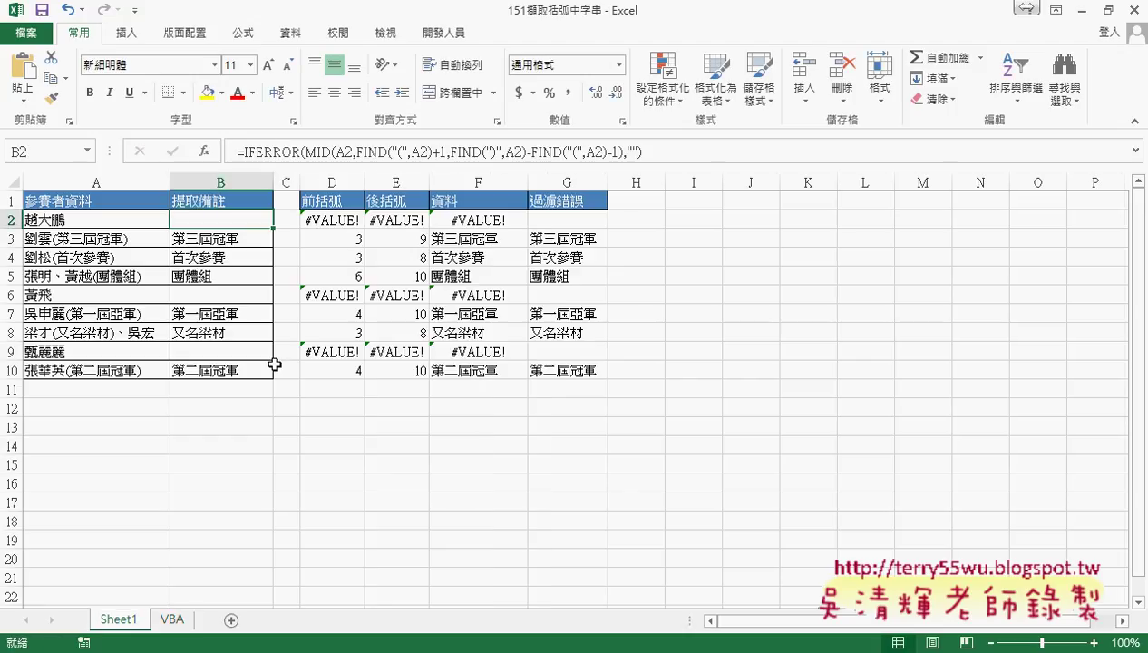
pyautogui.click(172, 620)
pyautogui.click(446, 232)
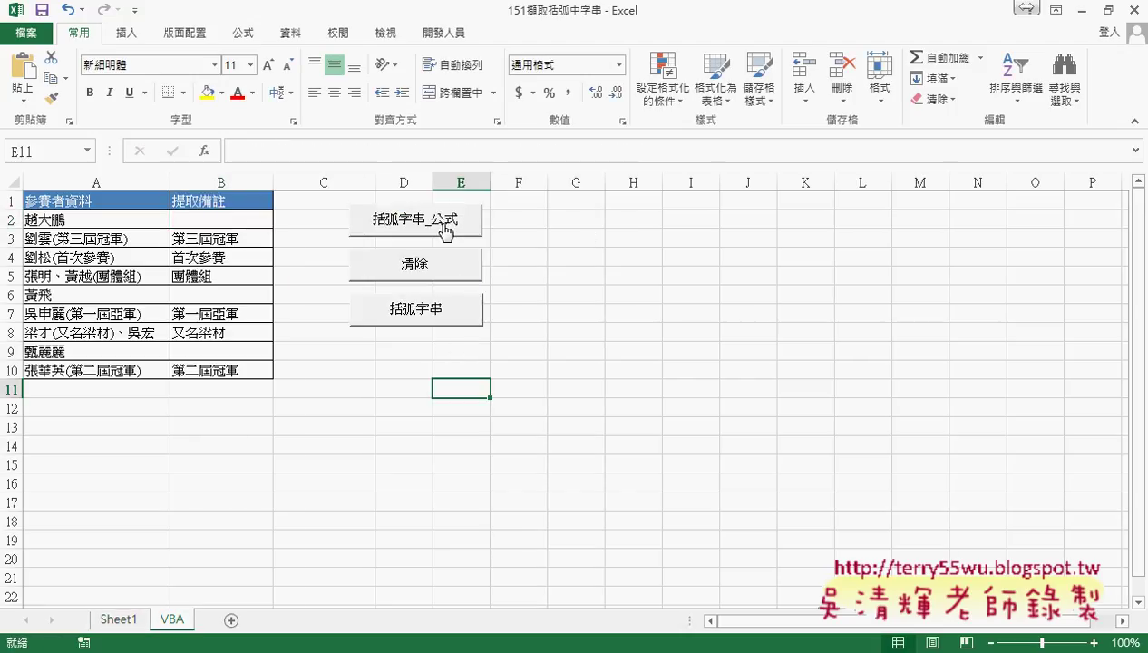
pyautogui.click(226, 240)
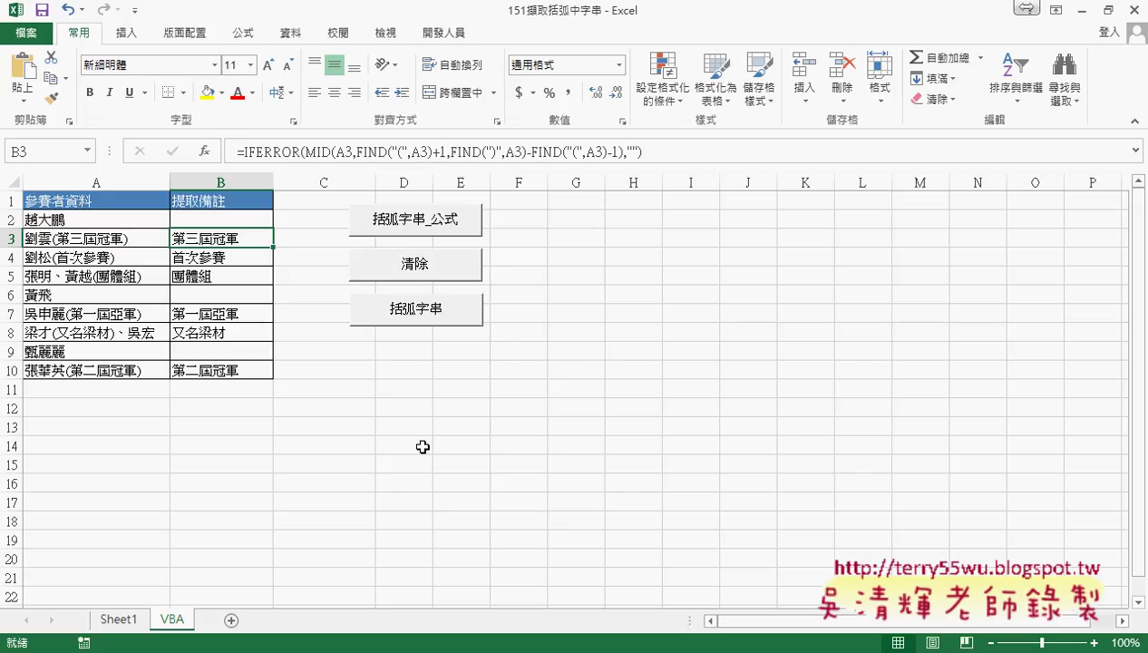
pyautogui.click(433, 270)
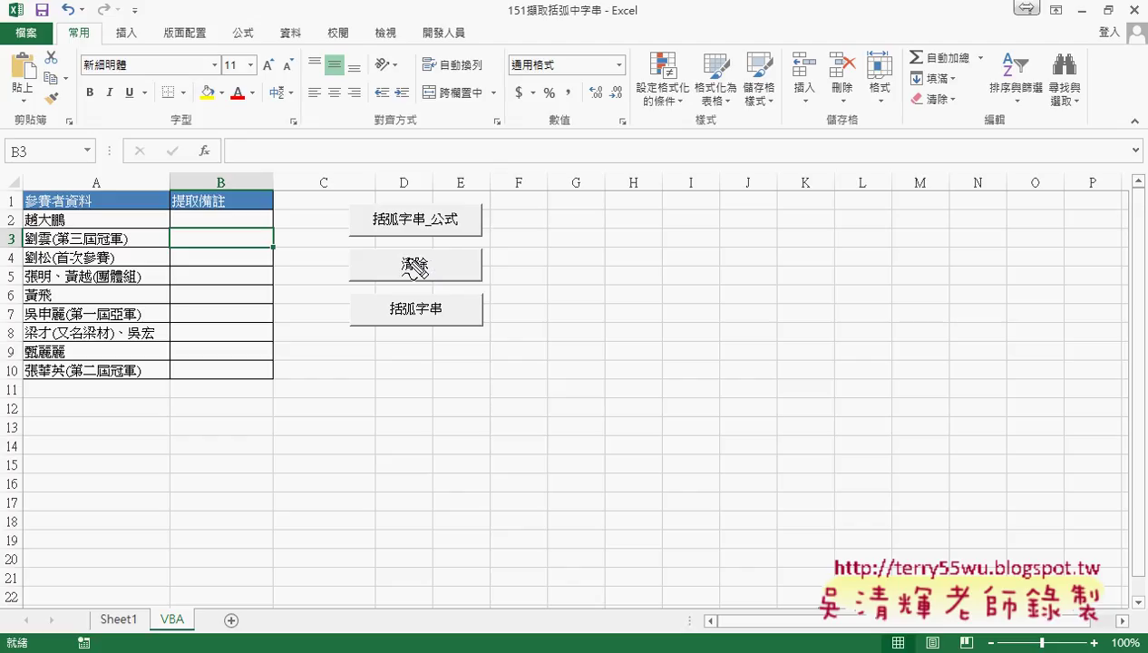
pyautogui.moveTo(401, 257); pyautogui.dragTo(404, 274)
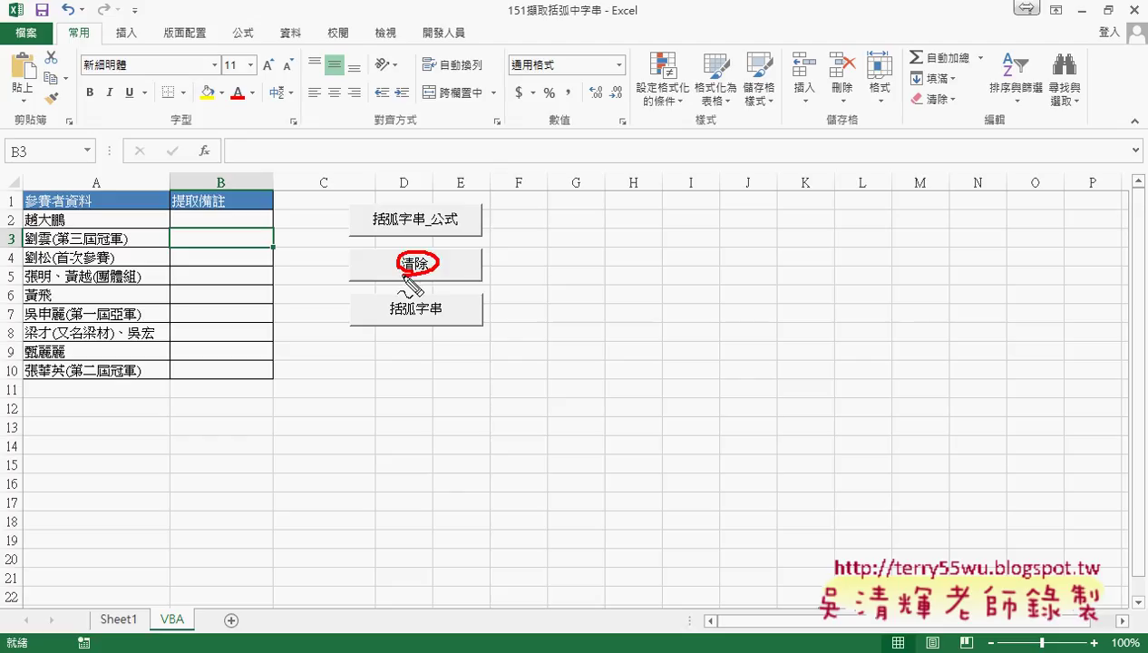
pyautogui.moveTo(441, 57)
pyautogui.mouseDown()
pyautogui.moveTo(422, 44)
pyautogui.moveTo(458, 41)
pyautogui.mouseUp()
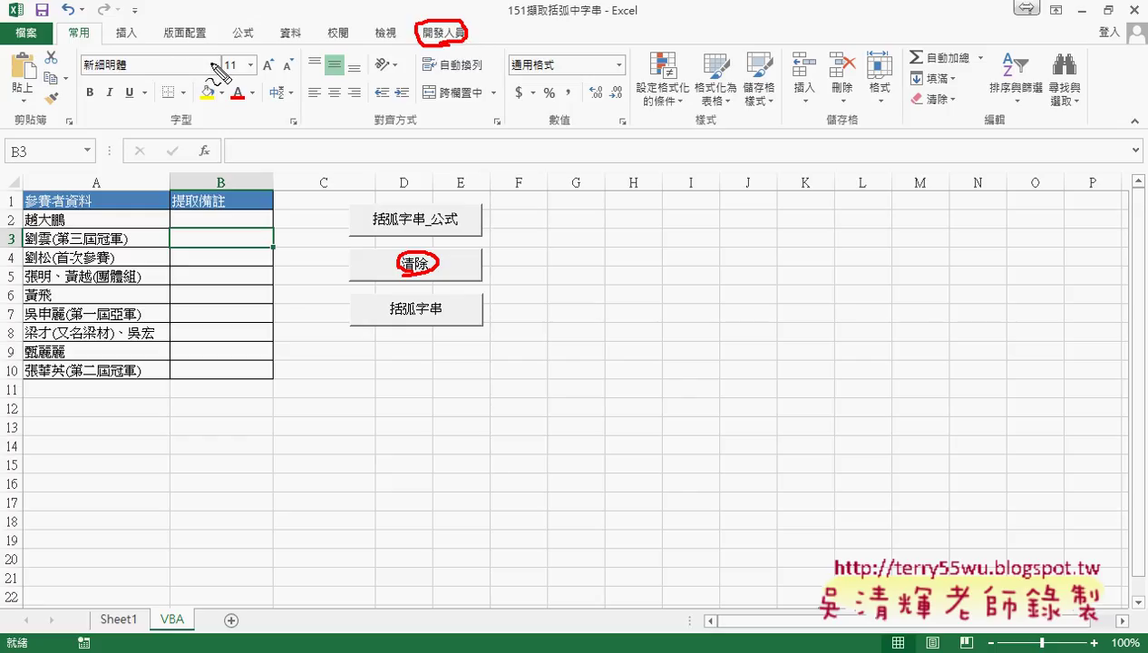
pyautogui.press('Escape')
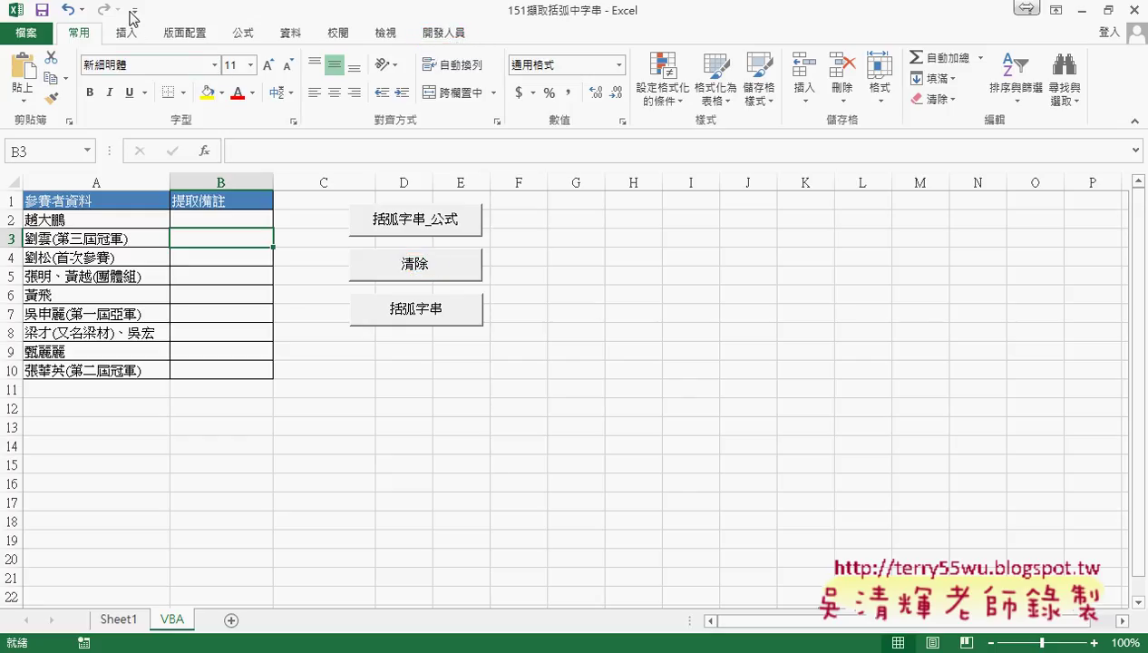
pyautogui.click(134, 11)
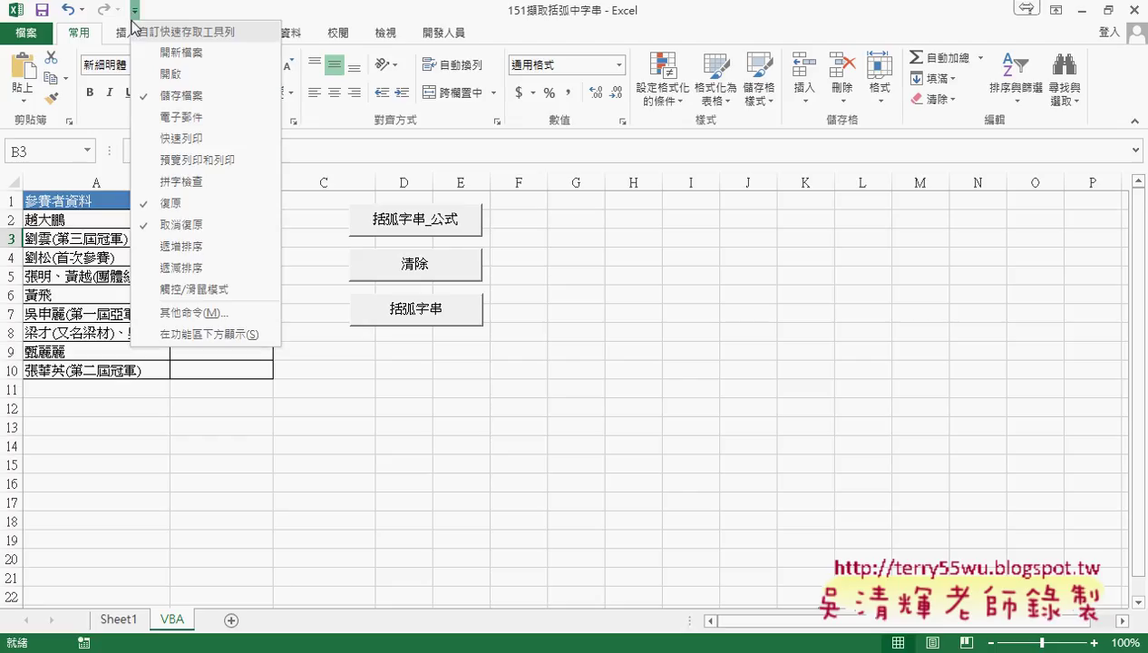
pyautogui.click(218, 312)
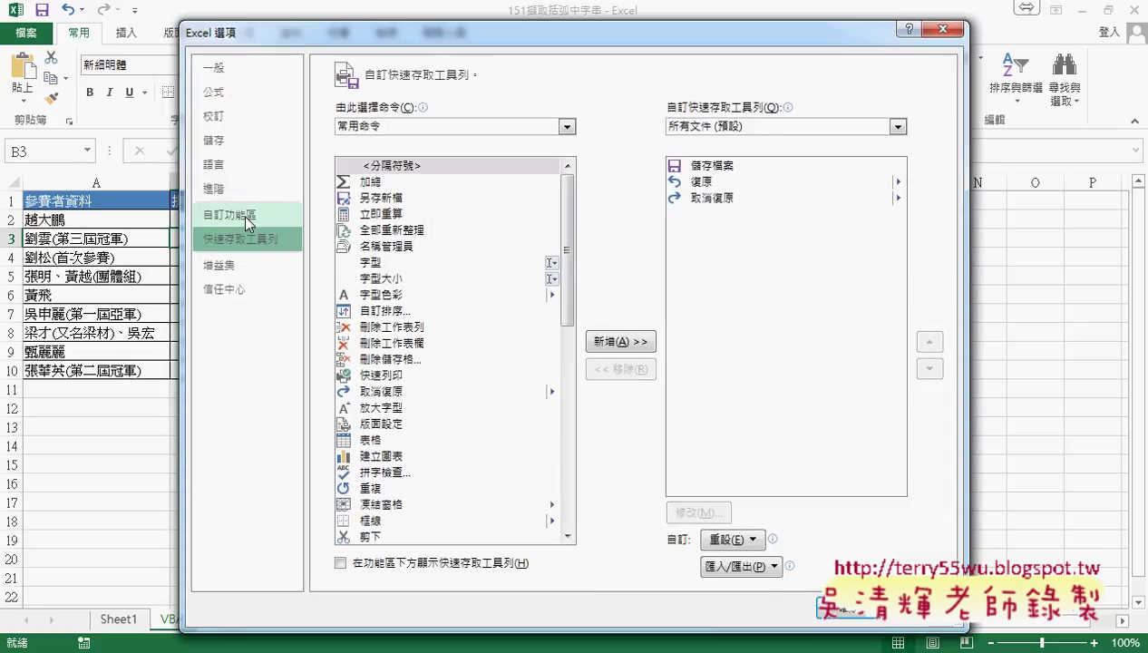
pyautogui.click(248, 223)
pyautogui.click(700, 399)
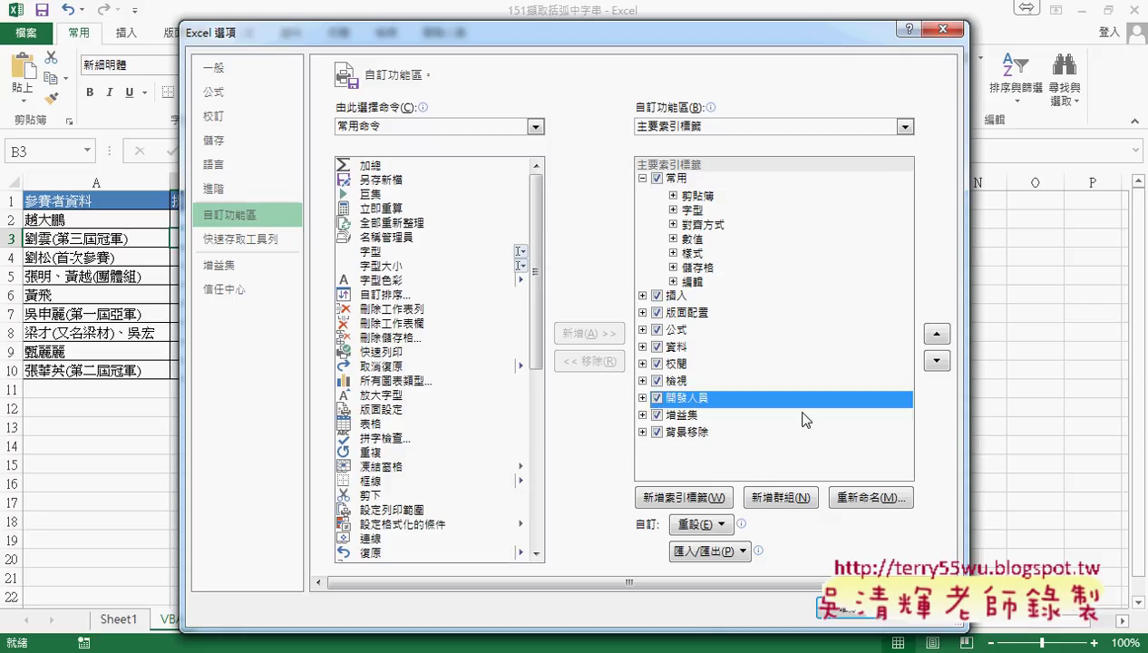
pyautogui.click(846, 609)
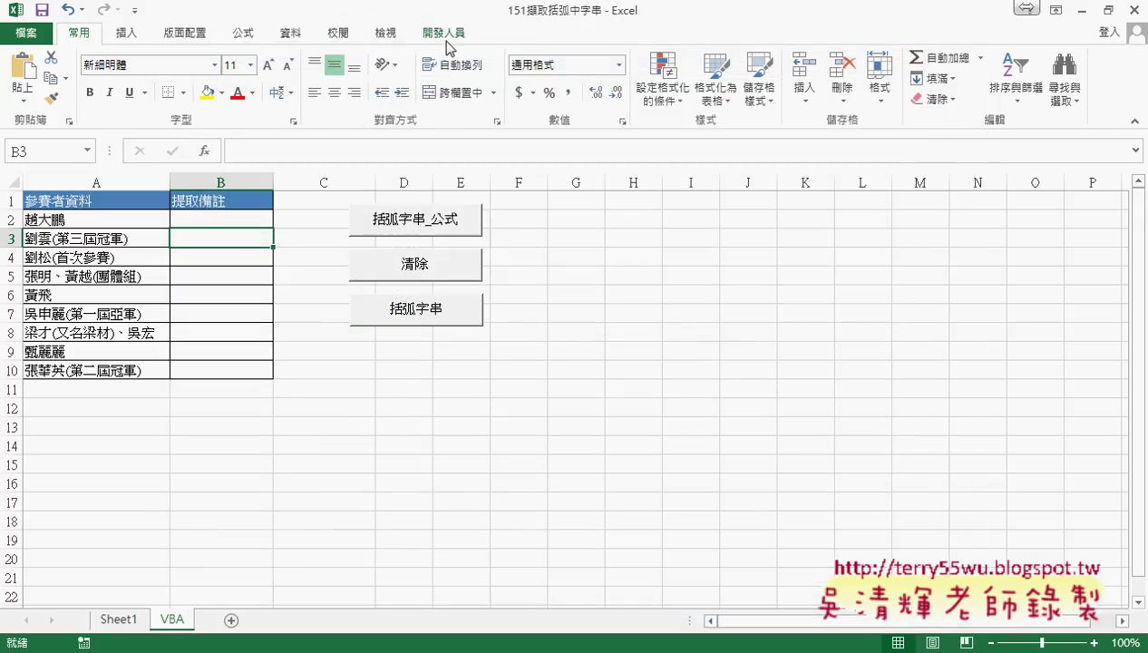
pyautogui.click(445, 33)
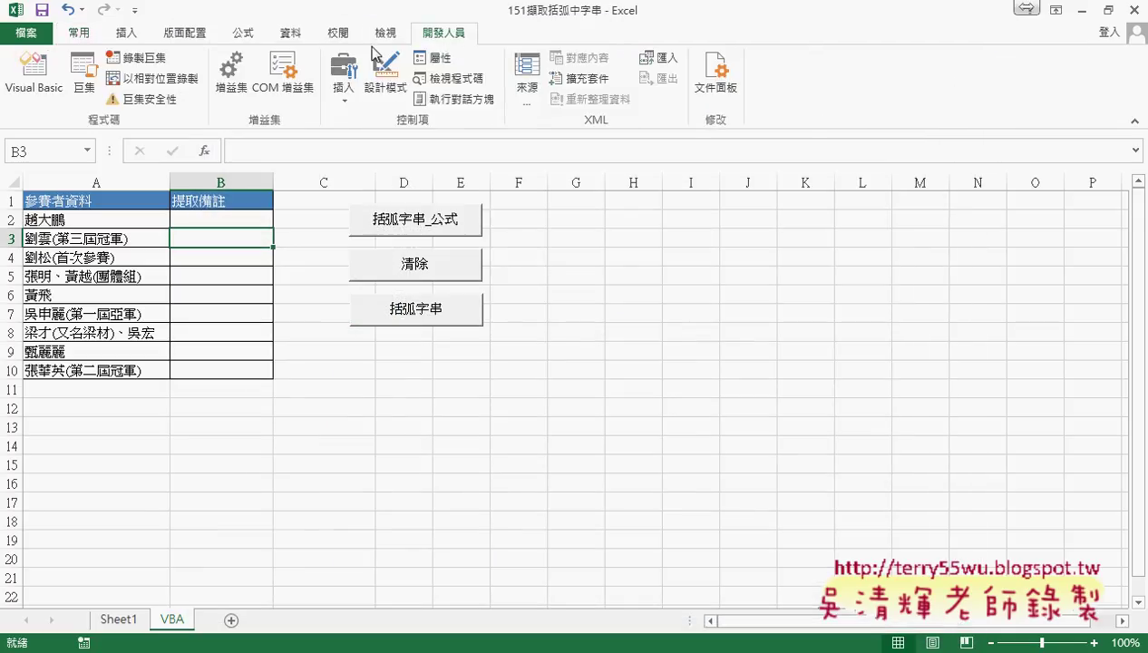
pyautogui.click(40, 95)
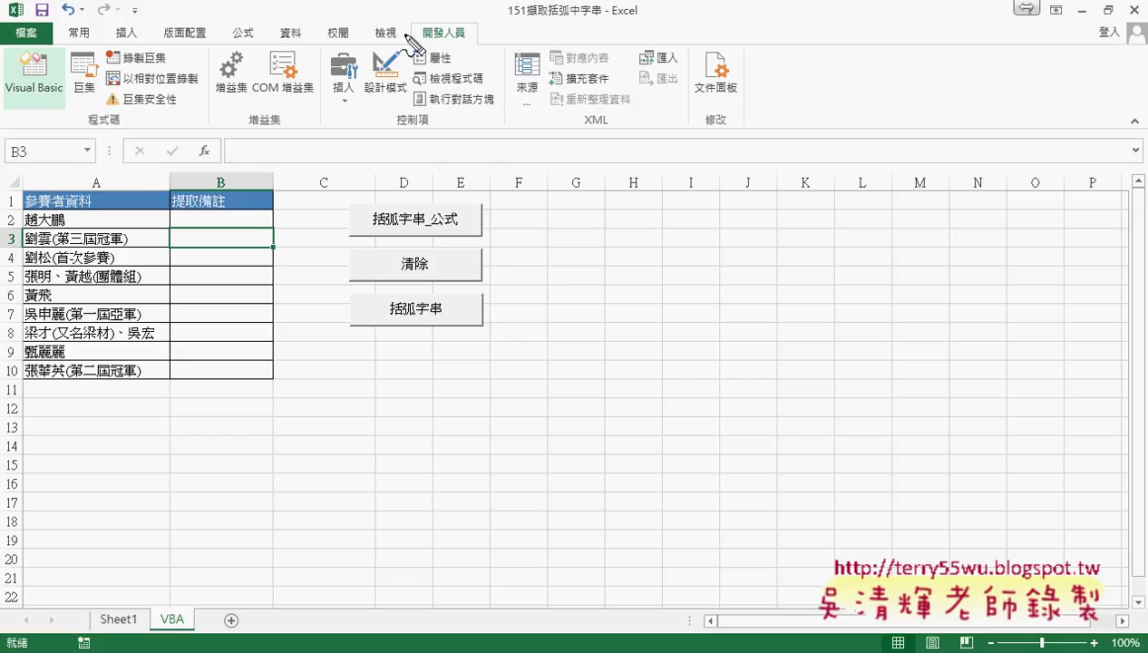
pyautogui.moveTo(413, 46); pyautogui.dragTo(467, 29)
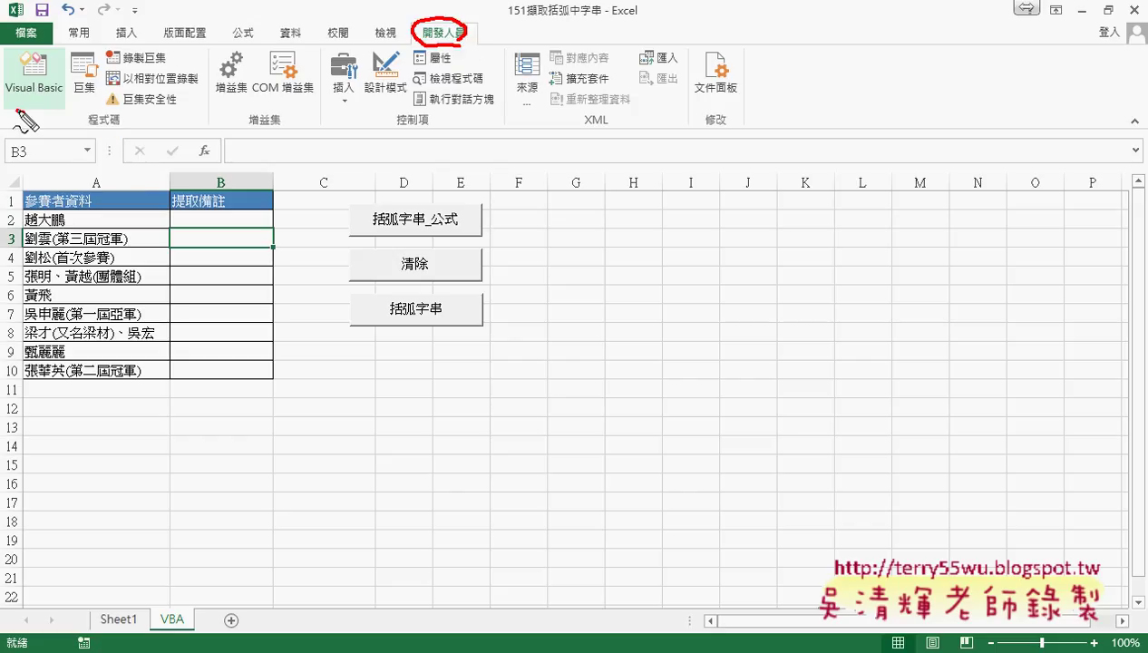
pyautogui.moveTo(18, 127); pyautogui.dragTo(63, 57)
pyautogui.moveTo(417, 41)
pyautogui.mouseDown()
pyautogui.moveTo(91, 86)
pyautogui.moveTo(119, 89)
pyautogui.mouseUp()
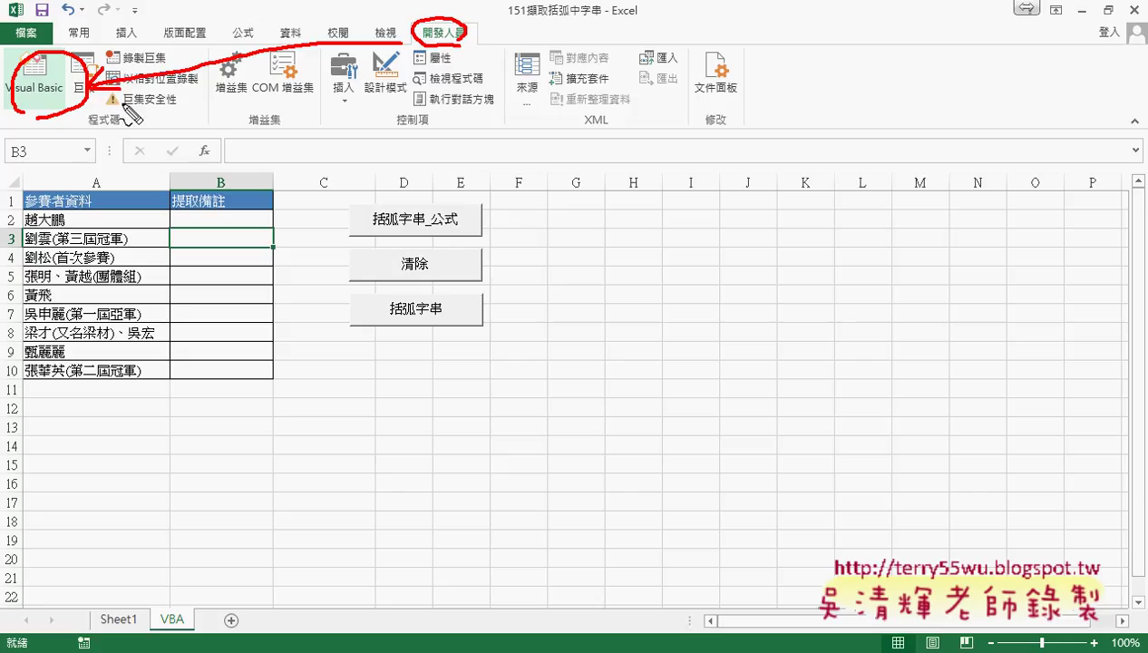
pyautogui.press('Escape')
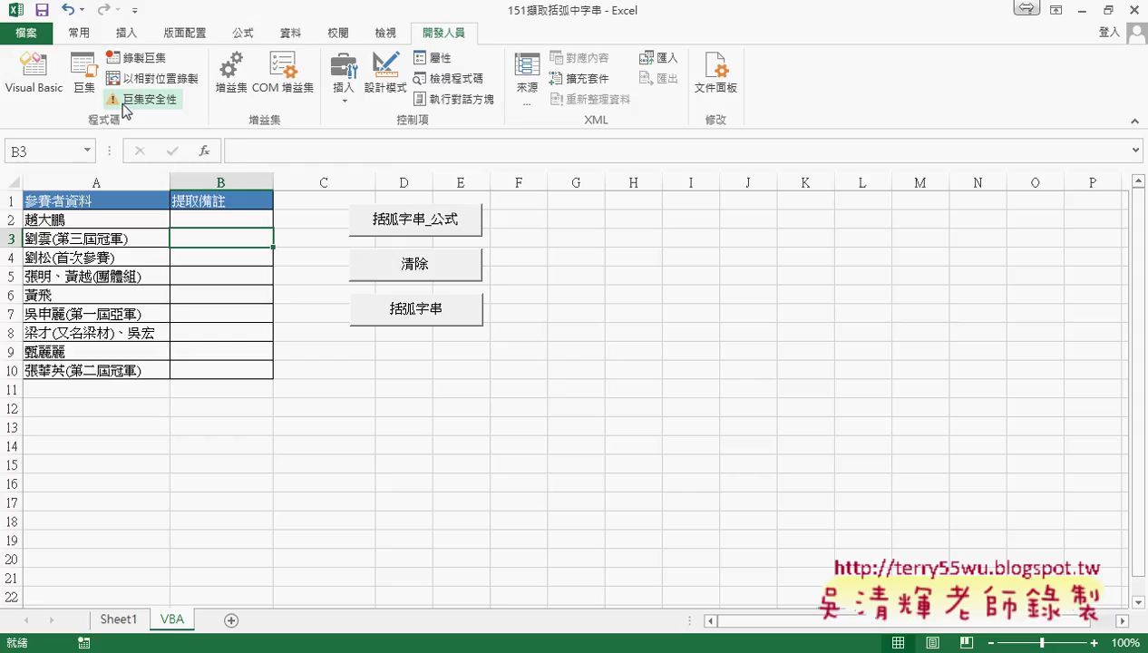
# Place the VBA editor window beside the sheet's three buttons and widen the Project pane
pyautogui.click(54, 98)
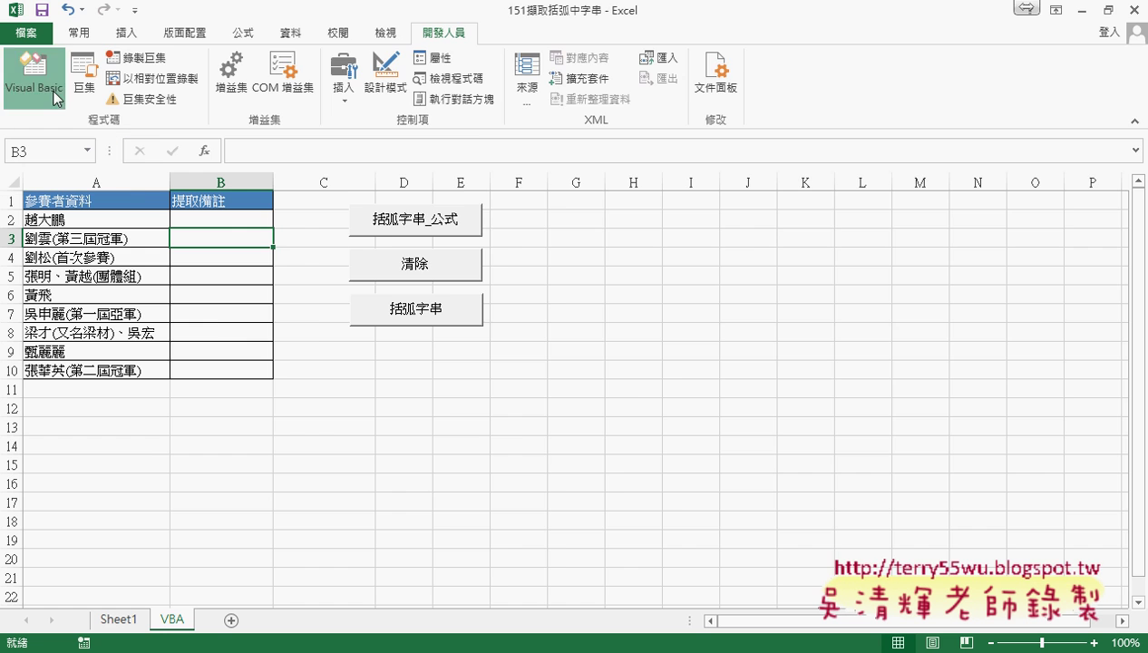
pyautogui.moveTo(449, 57); pyautogui.dragTo(183, 21)
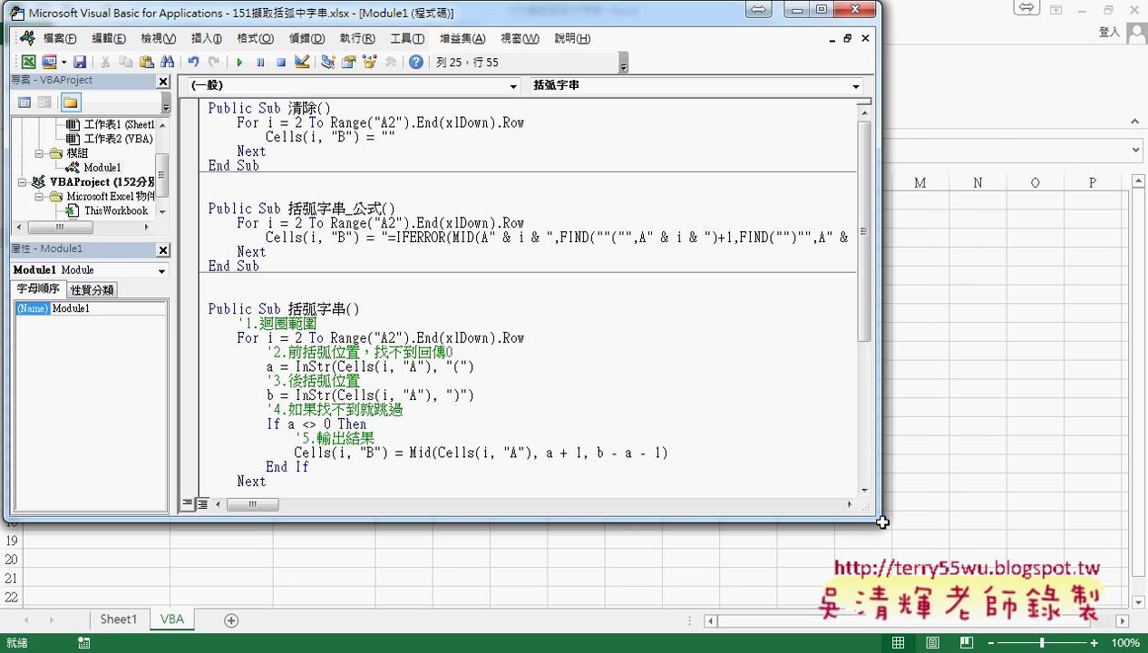
pyautogui.moveTo(881, 523); pyautogui.dragTo(1143, 644)
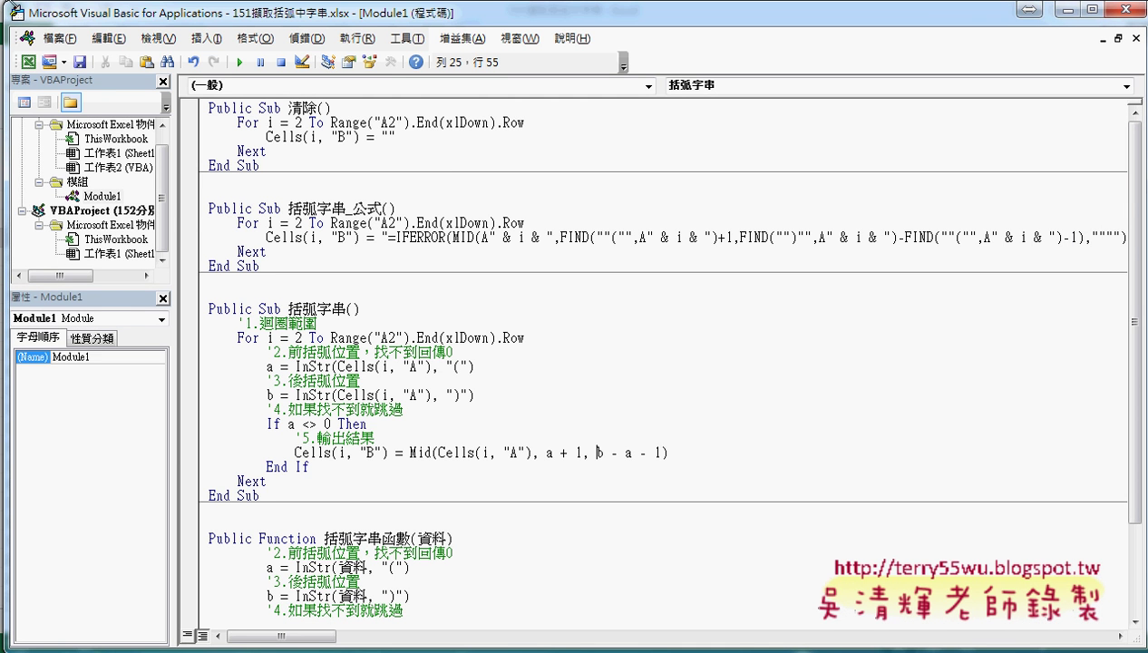
pyautogui.moveTo(5, 3)
pyautogui.mouseDown()
pyautogui.moveTo(128, 66)
pyautogui.moveTo(313, 112)
pyautogui.mouseUp()
pyautogui.moveTo(428, 136)
pyautogui.mouseDown()
pyautogui.moveTo(498, 91)
pyautogui.moveTo(423, 90)
pyautogui.mouseUp()
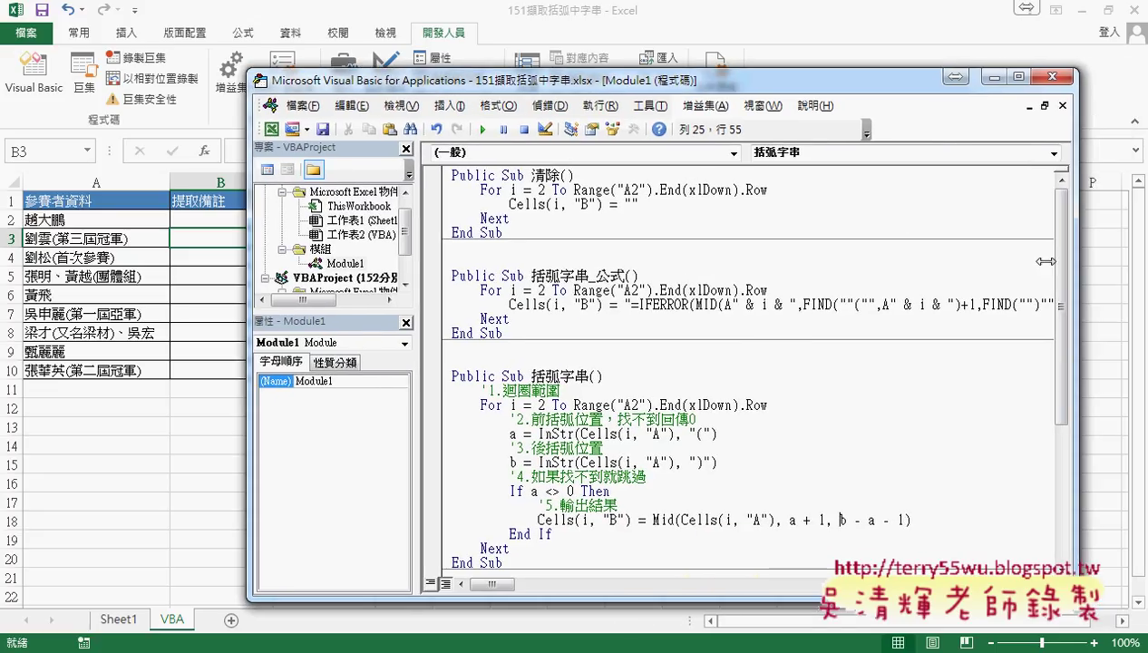
pyautogui.moveTo(1081, 263); pyautogui.dragTo(970, 263)
pyautogui.moveTo(614, 88)
pyautogui.mouseDown()
pyautogui.moveTo(906, 89)
pyautogui.moveTo(854, 89)
pyautogui.mouseUp()
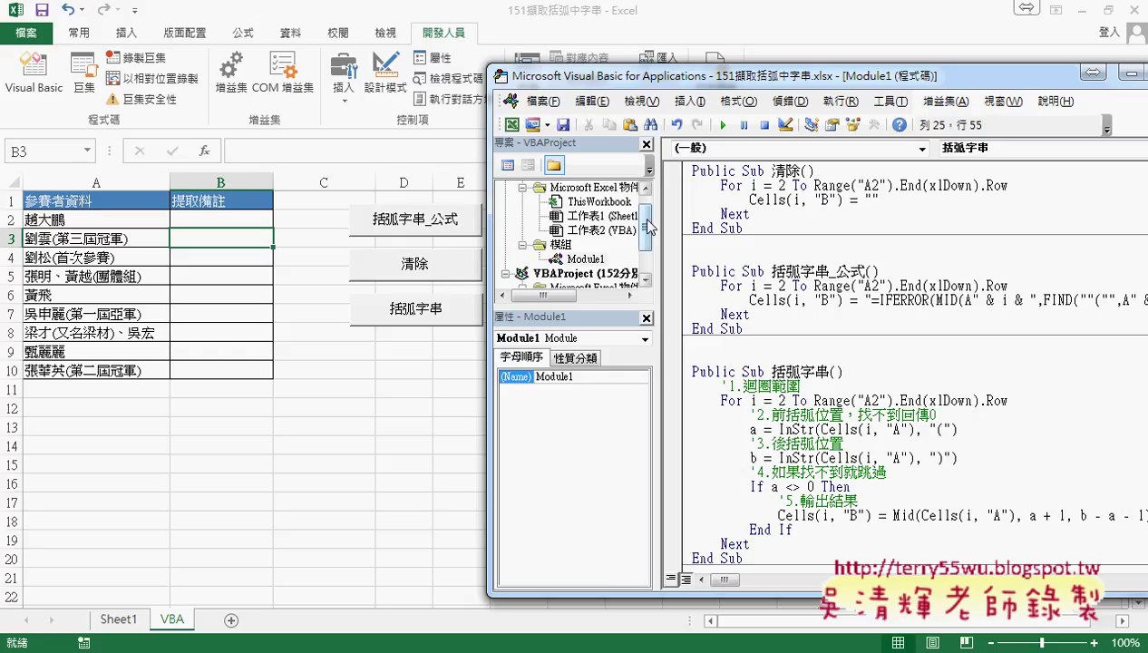
pyautogui.moveTo(652, 223); pyautogui.dragTo(736, 222)
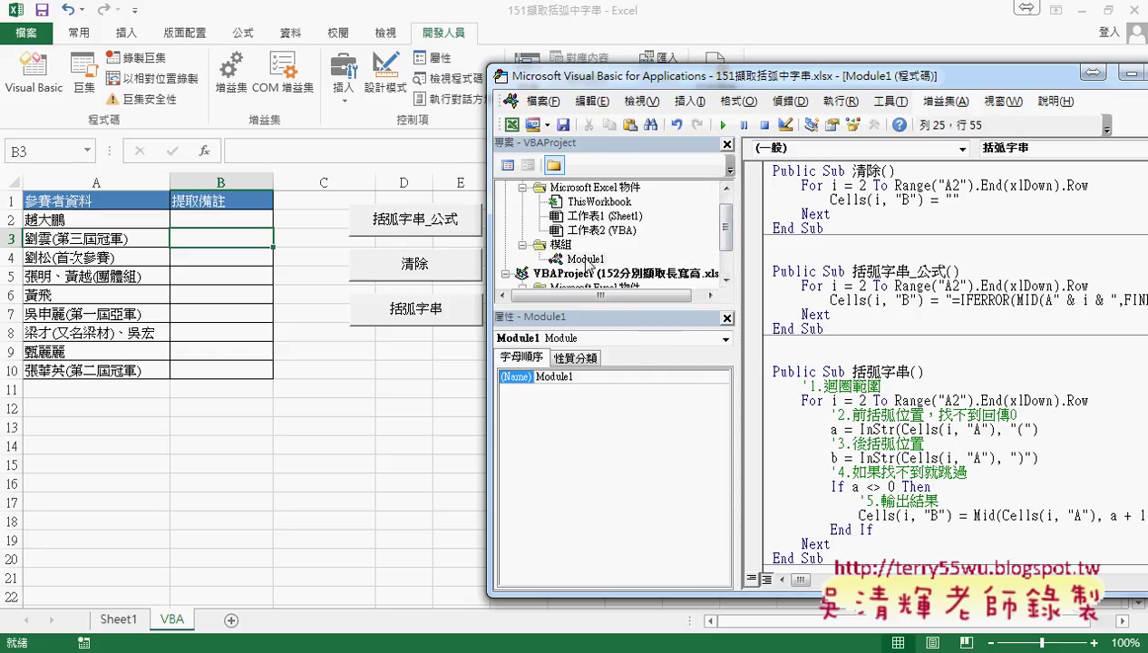
# Select Module1 and the 151擷取括弧中字串.xlsx VBAProject, marking its workbook name
pyautogui.click(586, 259)
pyautogui.scroll(1, 591, 227)
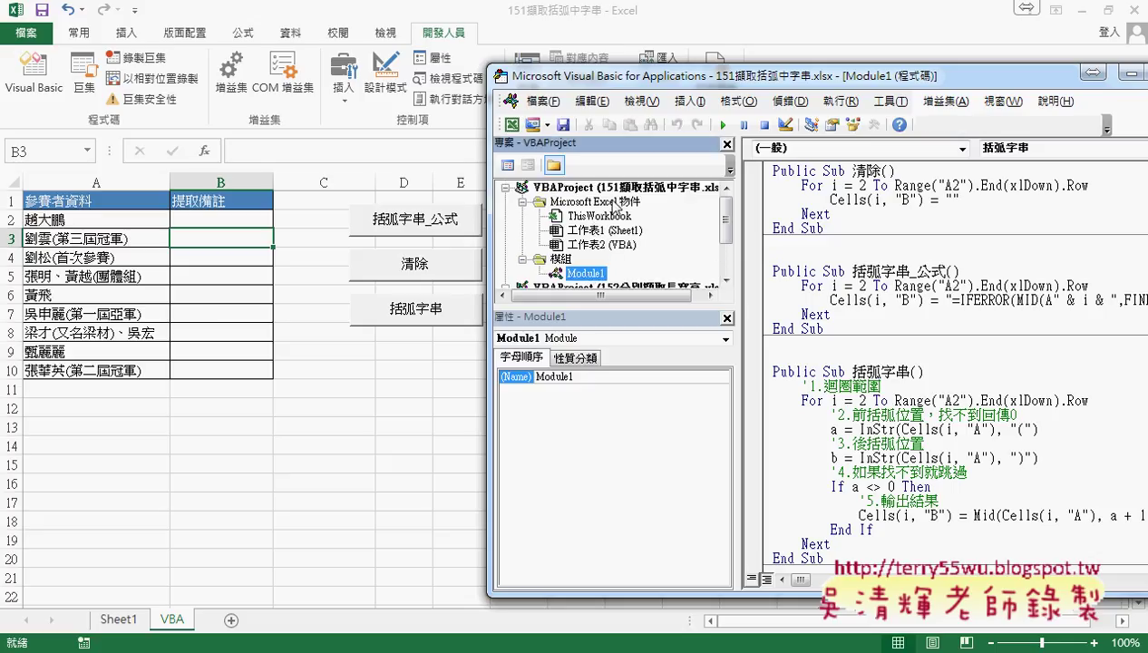
pyautogui.click(609, 188)
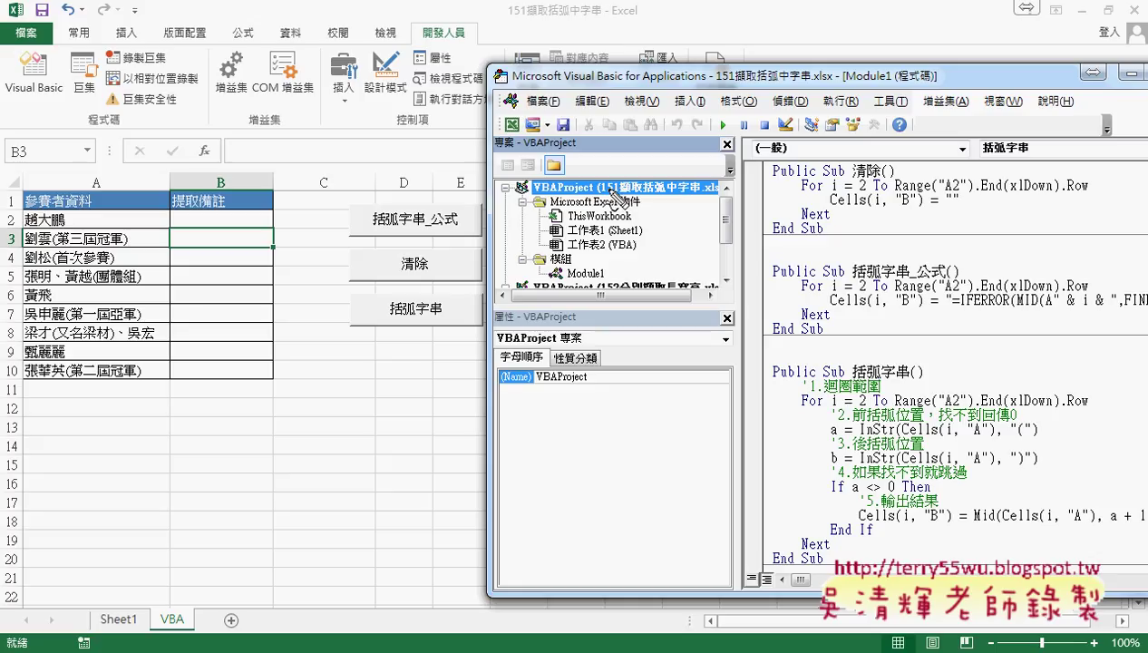
pyautogui.moveTo(533, 193); pyautogui.dragTo(595, 192)
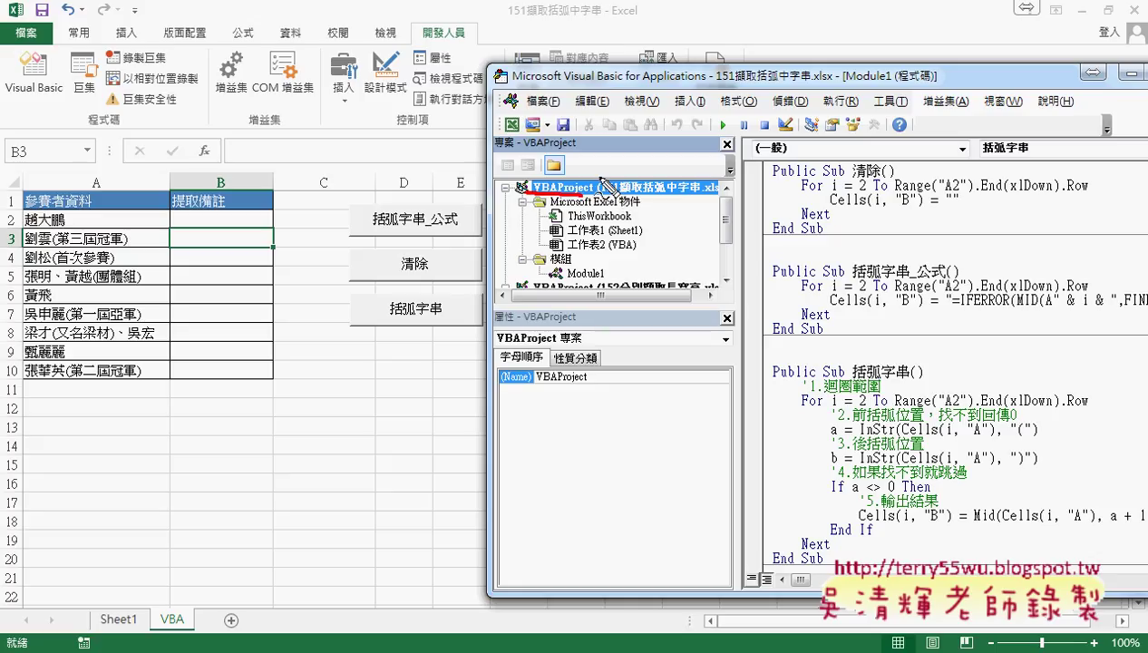
pyautogui.moveTo(731, 174)
pyautogui.mouseDown()
pyautogui.moveTo(731, 194)
pyautogui.moveTo(599, 199)
pyautogui.mouseUp()
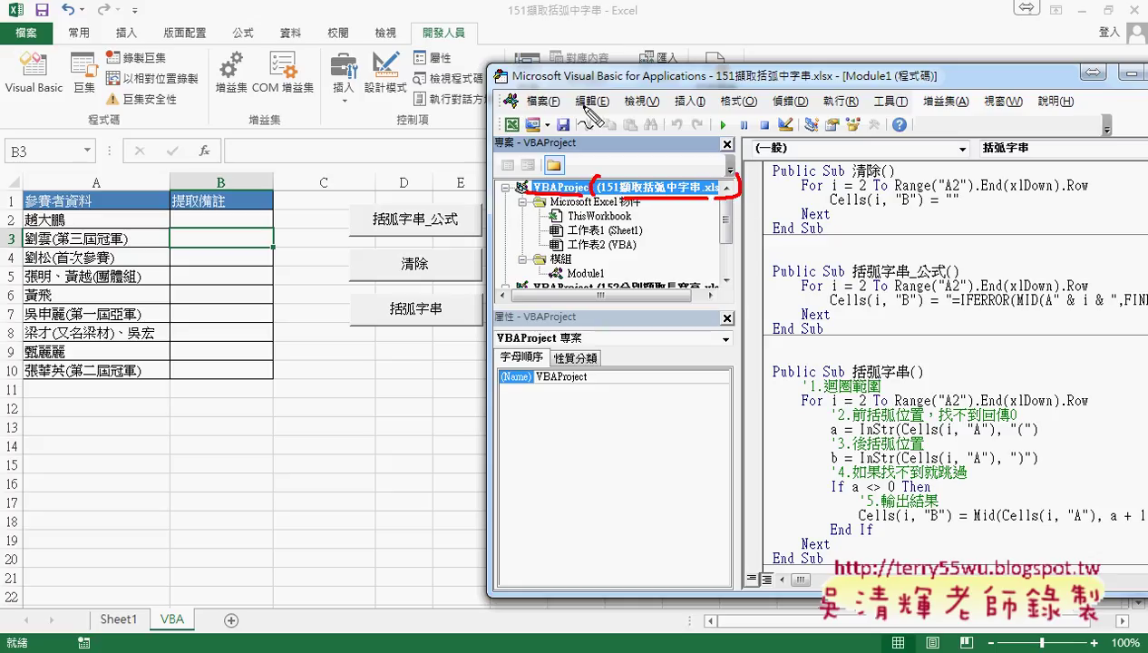
pyautogui.moveTo(517, 27)
pyautogui.mouseDown()
pyautogui.moveTo(601, 27)
pyautogui.moveTo(642, 167)
pyautogui.moveTo(655, 145)
pyautogui.mouseUp()
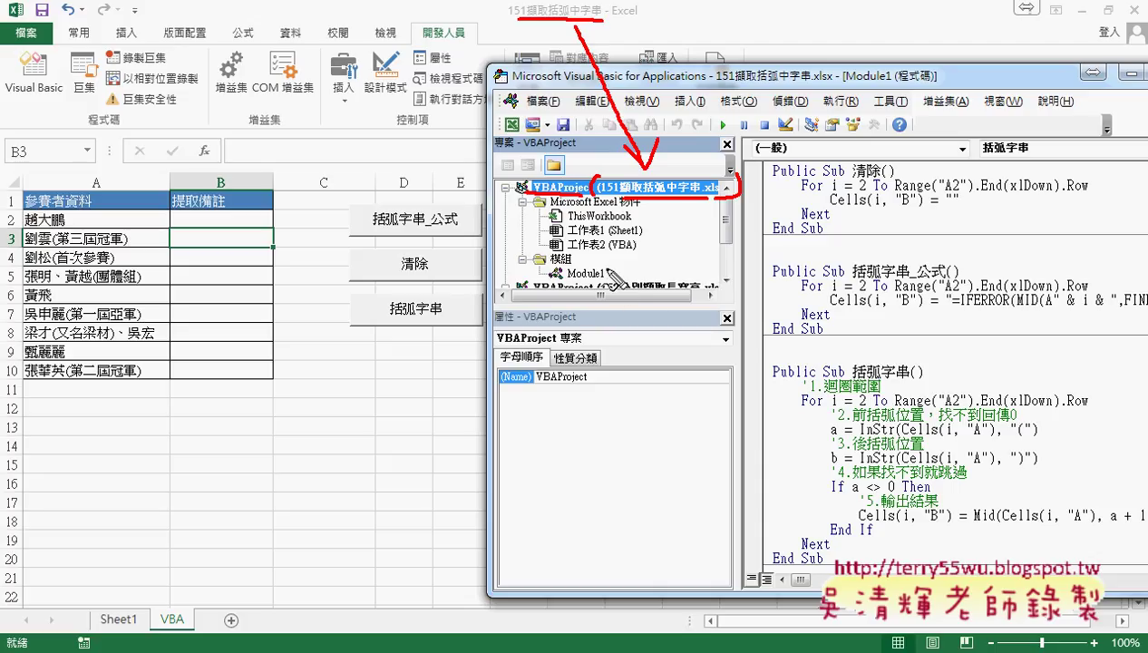
pyautogui.press('Escape')
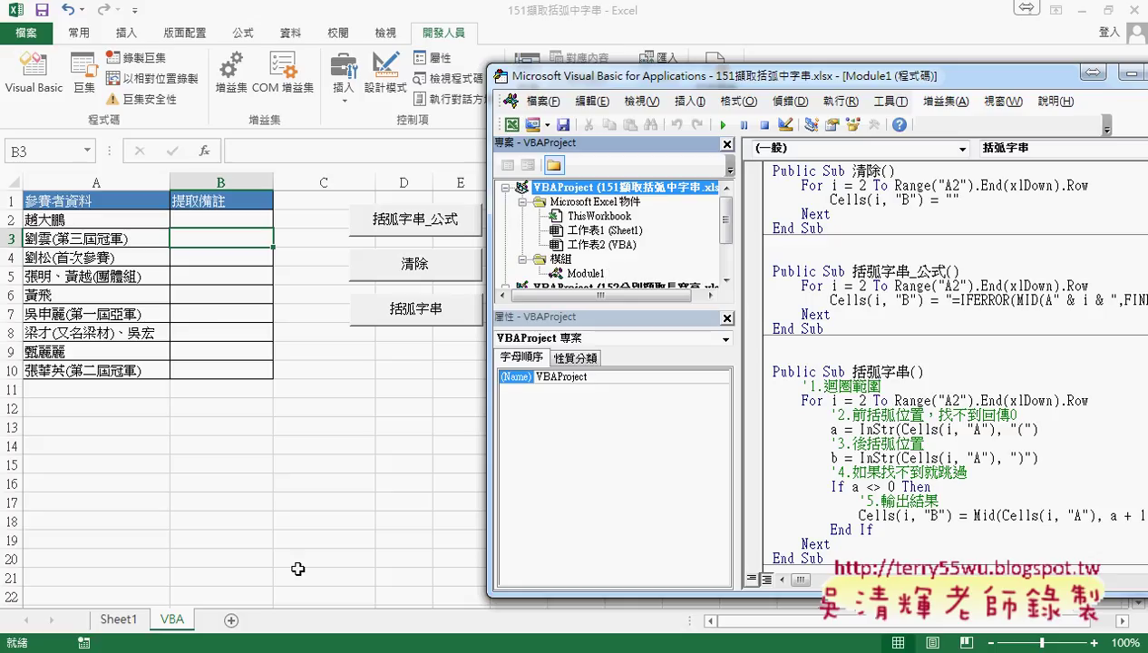
# Enlarge the Project pane and show the Insert options for ThisWorkbook without adding anything
pyautogui.scroll(-1, 616, 257)
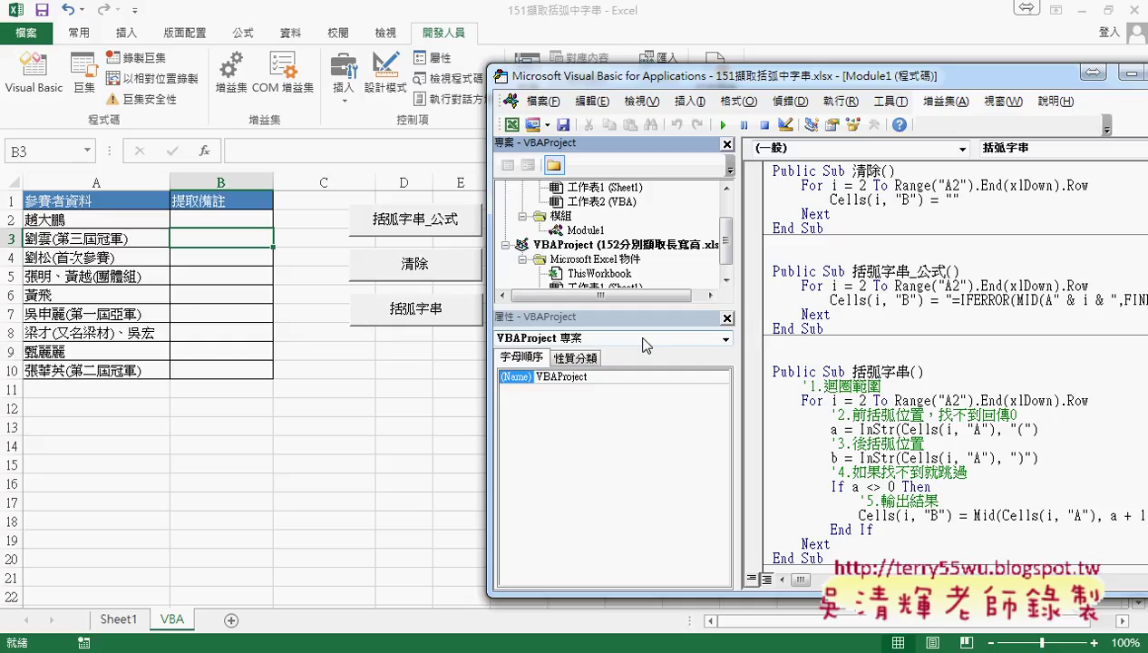
pyautogui.moveTo(676, 309); pyautogui.dragTo(693, 430)
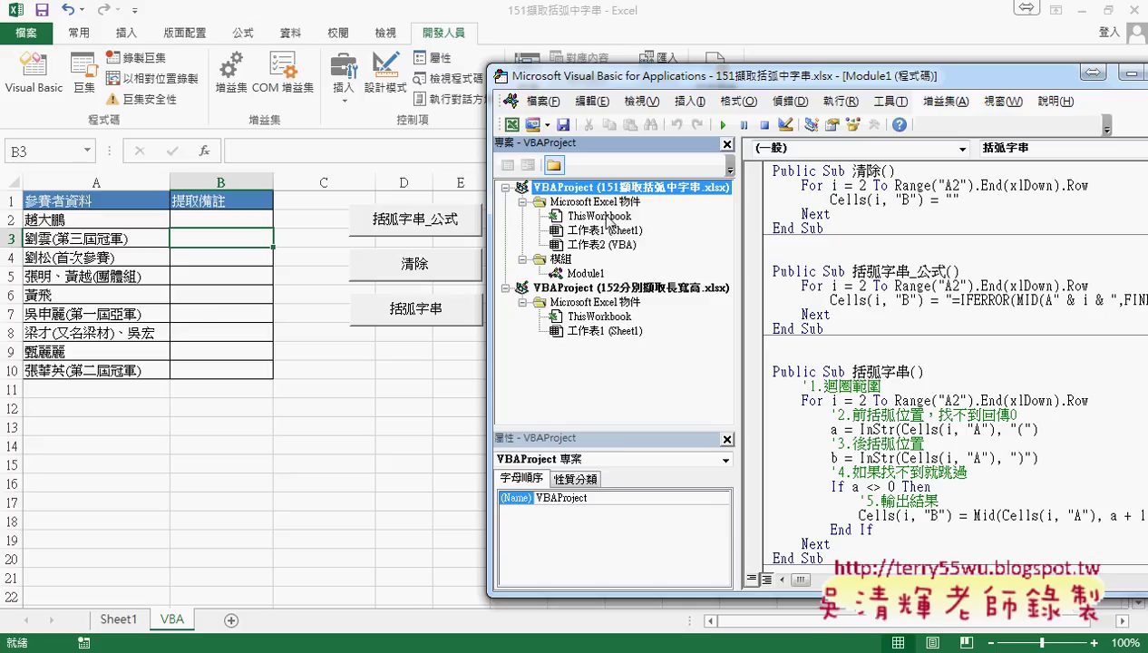
pyautogui.rightClick(606, 220)
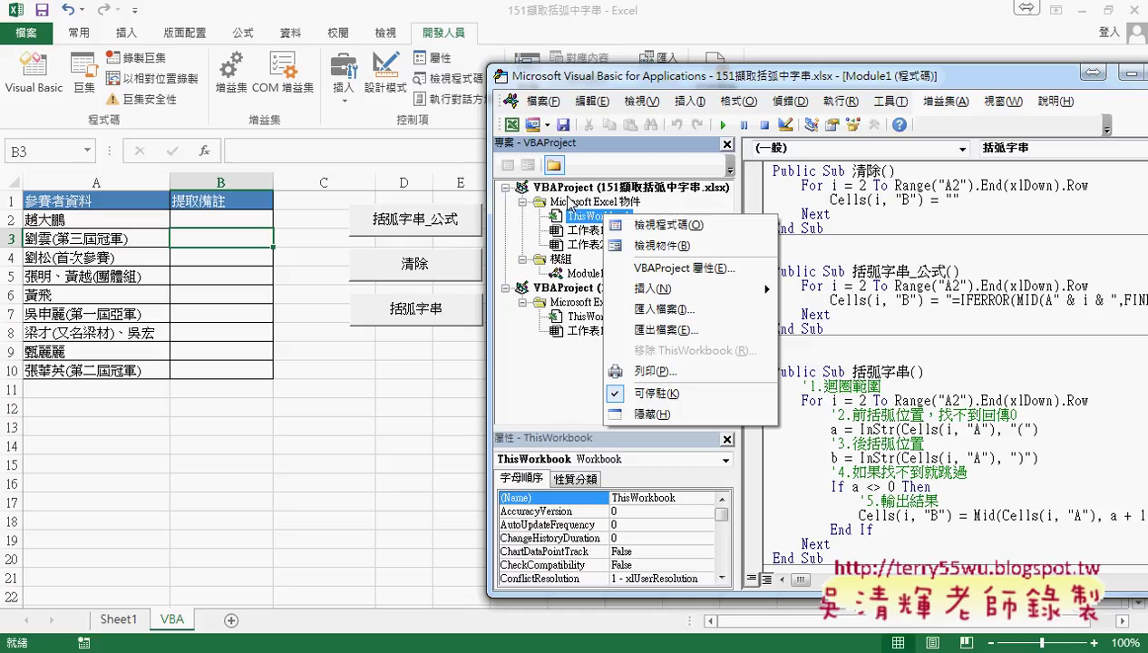
pyautogui.click(603, 202)
pyautogui.rightClick(596, 234)
pyautogui.moveTo(644, 301)
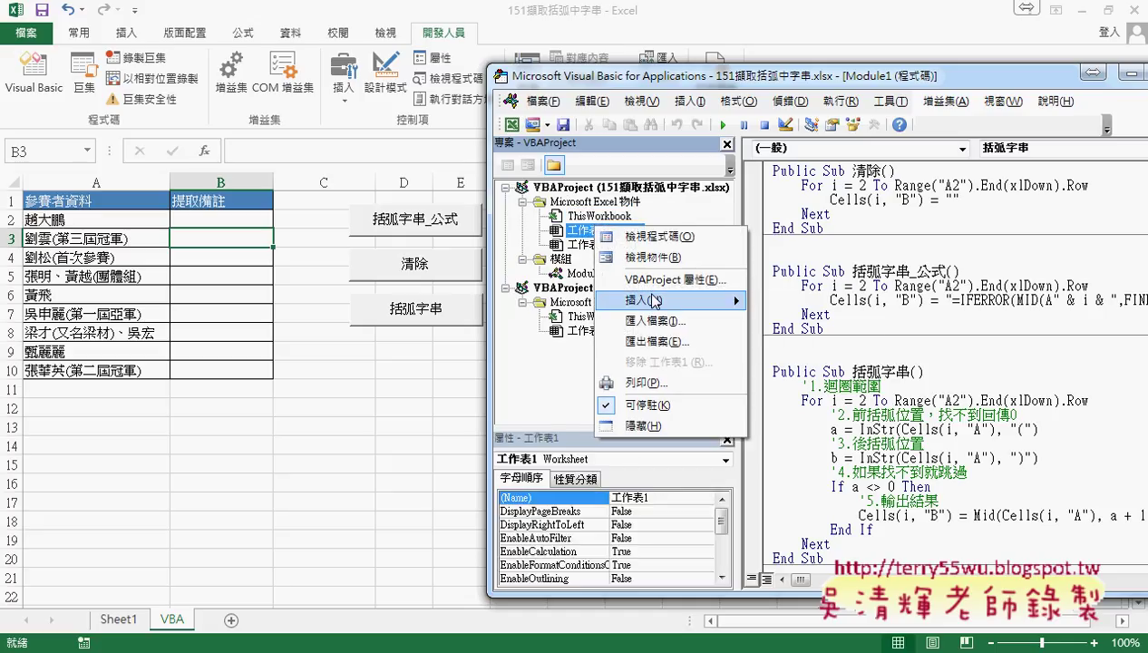
pyautogui.click(577, 273)
# Reopen Module1's code window, then close it
pyautogui.doubleClick(573, 273)
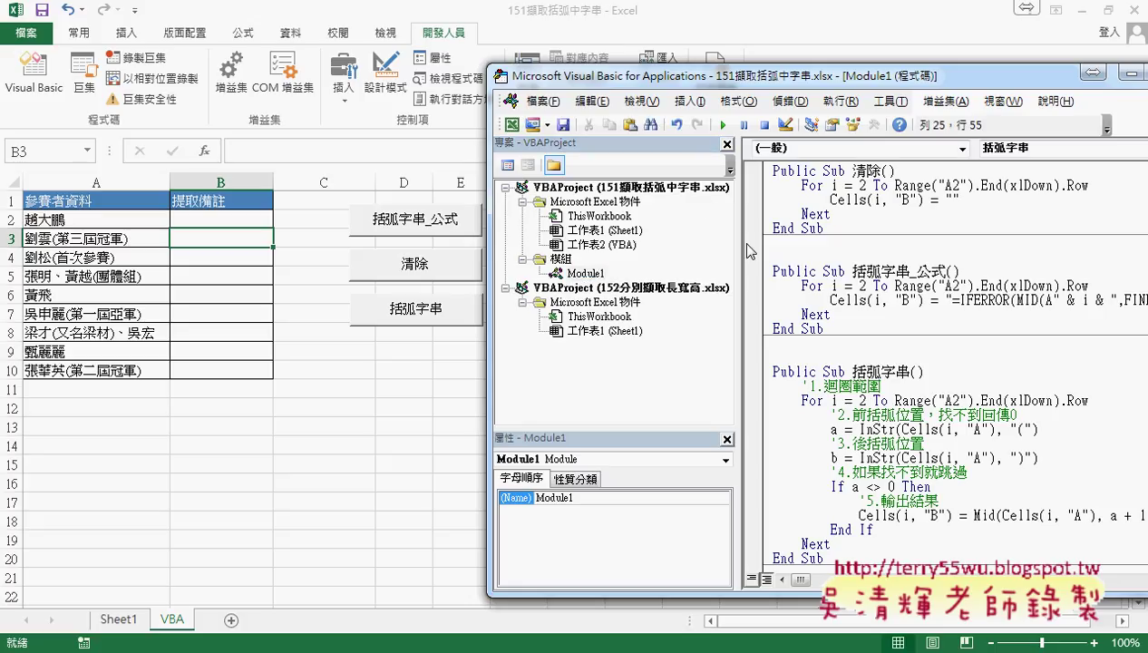
pyautogui.moveTo(739, 240); pyautogui.dragTo(679, 240)
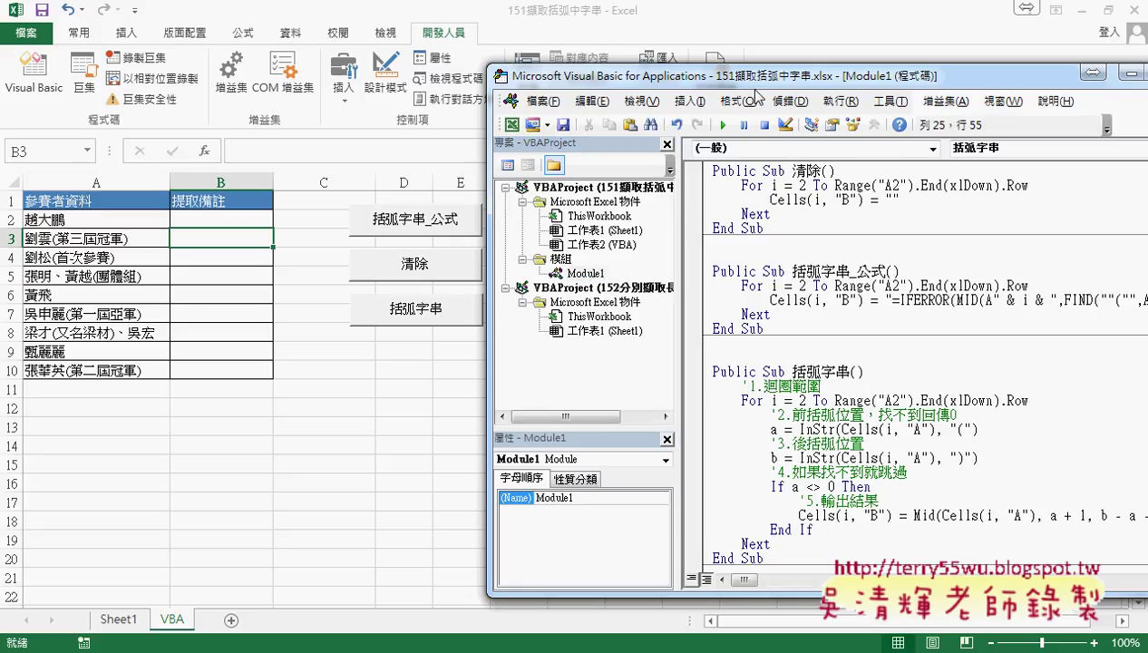
pyautogui.moveTo(746, 84); pyautogui.dragTo(553, 97)
pyautogui.click(1007, 119)
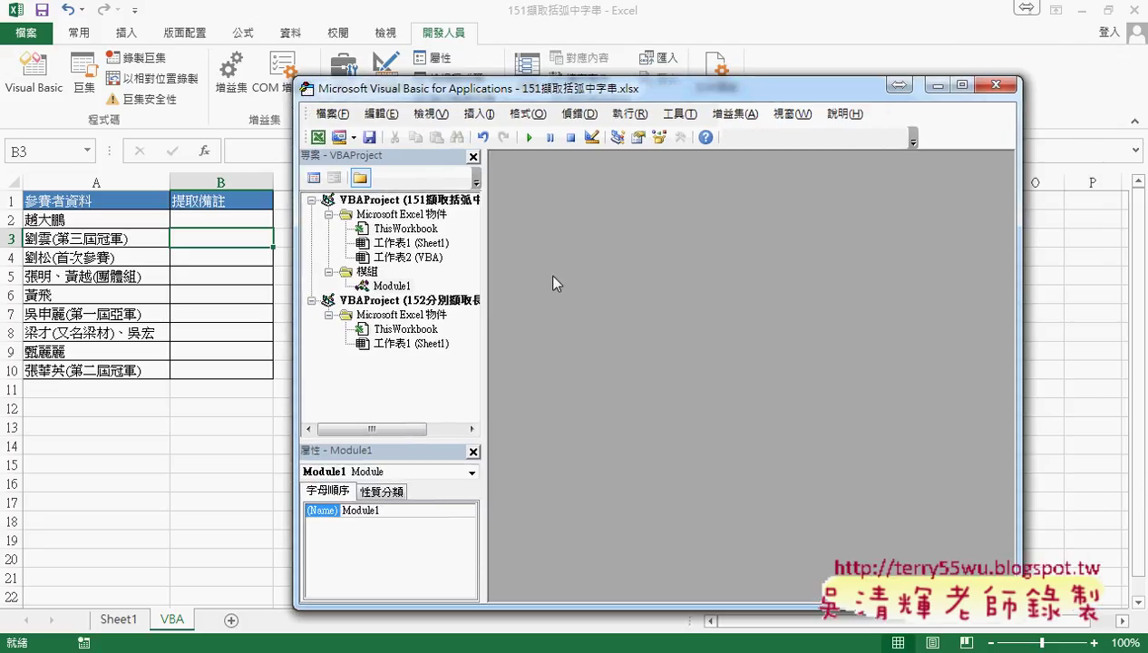
# Delete the For…Next loop from Sub 清除 in Module1, leaving only Public Sub 清除() and End Sub
pyautogui.doubleClick(388, 287)
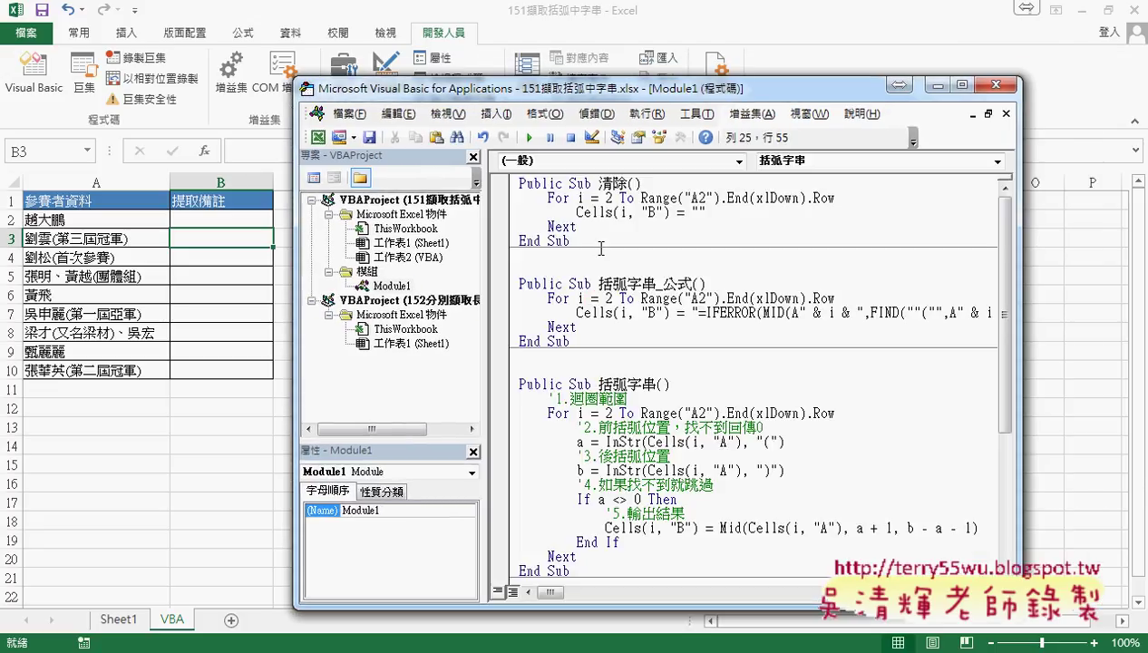
pyautogui.moveTo(616, 94); pyautogui.dragTo(776, 86)
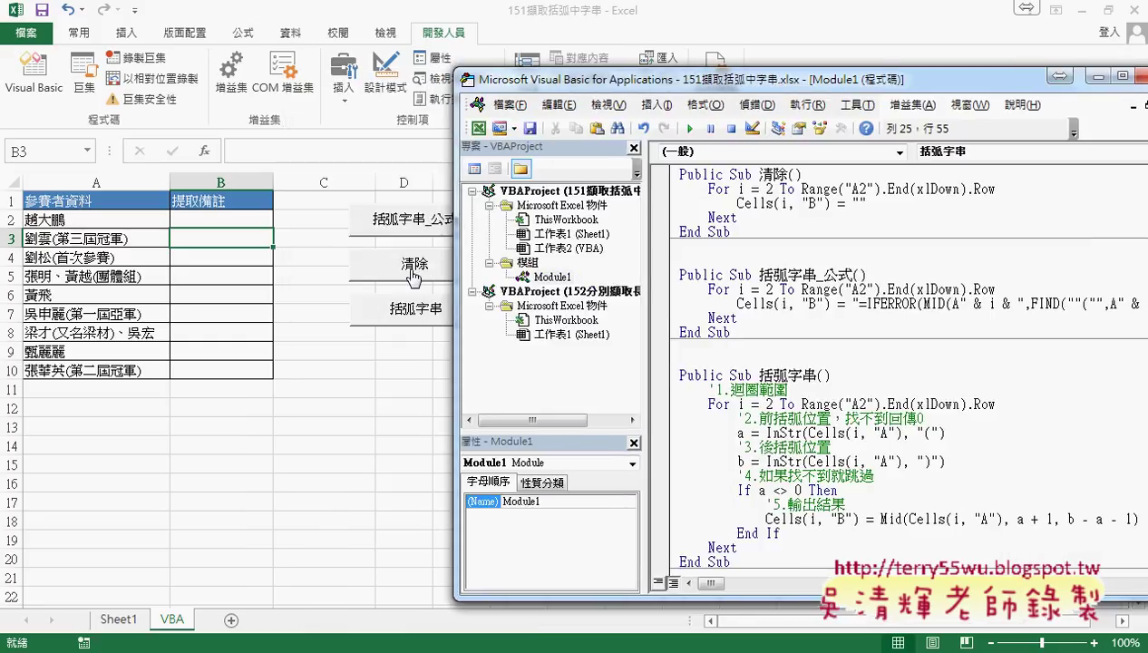
pyautogui.moveTo(737, 217)
pyautogui.mouseDown()
pyautogui.moveTo(678, 198)
pyautogui.moveTo(680, 189)
pyautogui.mouseUp()
pyautogui.press('Delete')
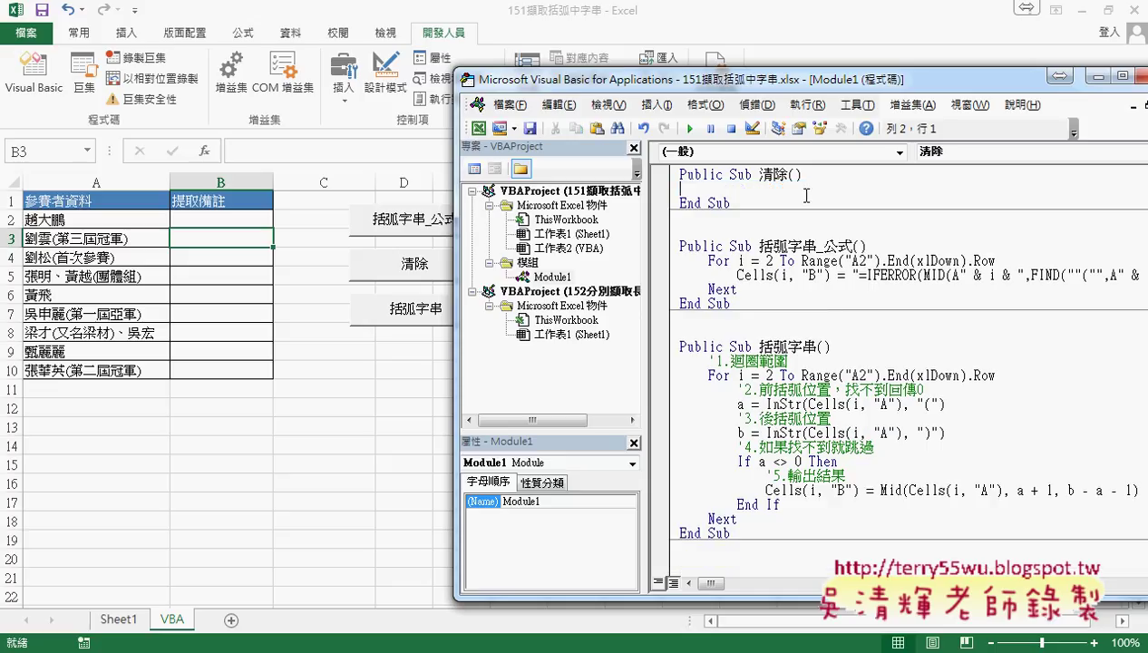
# Open the Add Procedure dialog, explain its Sub/Function and Public options, then cancel it
pyautogui.click(657, 104)
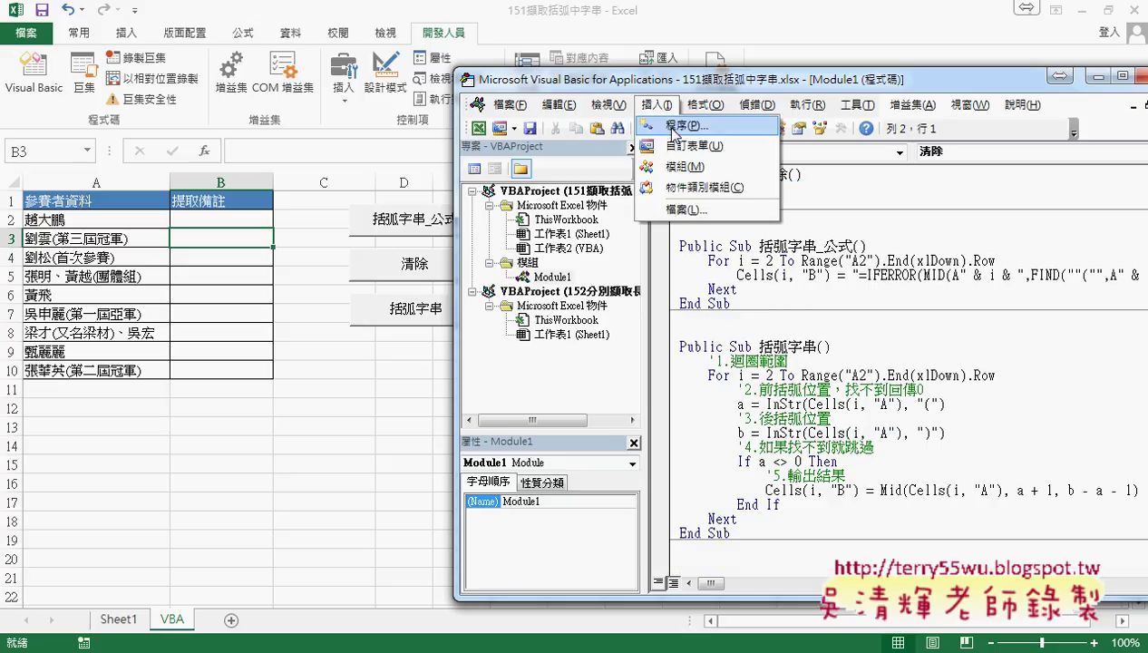
pyautogui.click(673, 131)
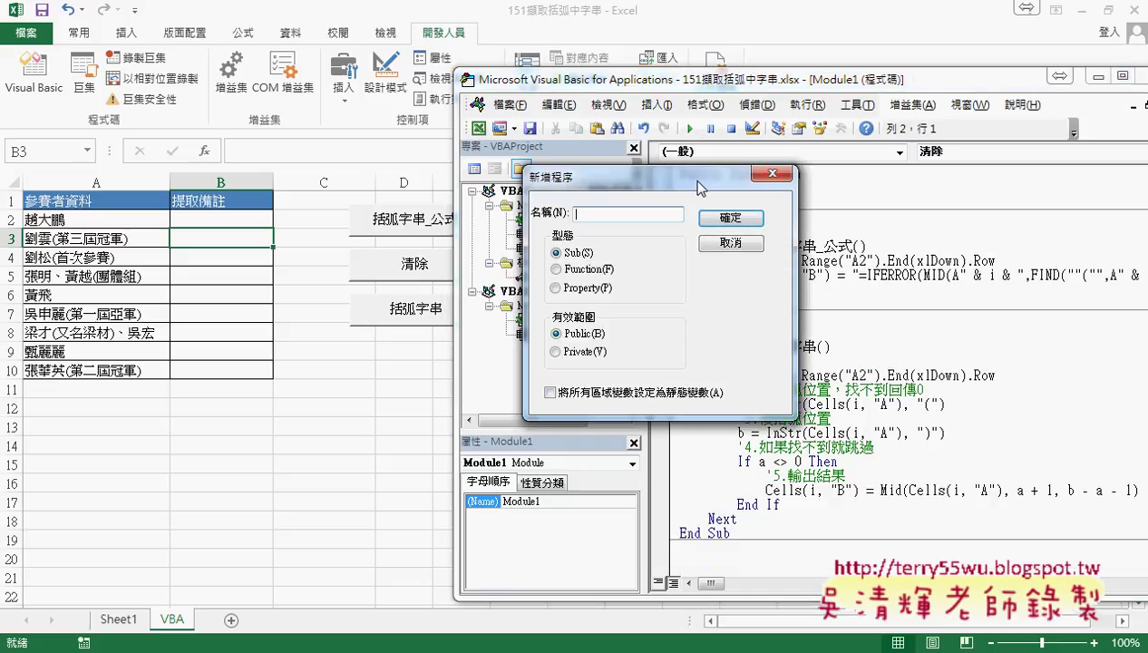
pyautogui.moveTo(577, 142); pyautogui.dragTo(807, 207)
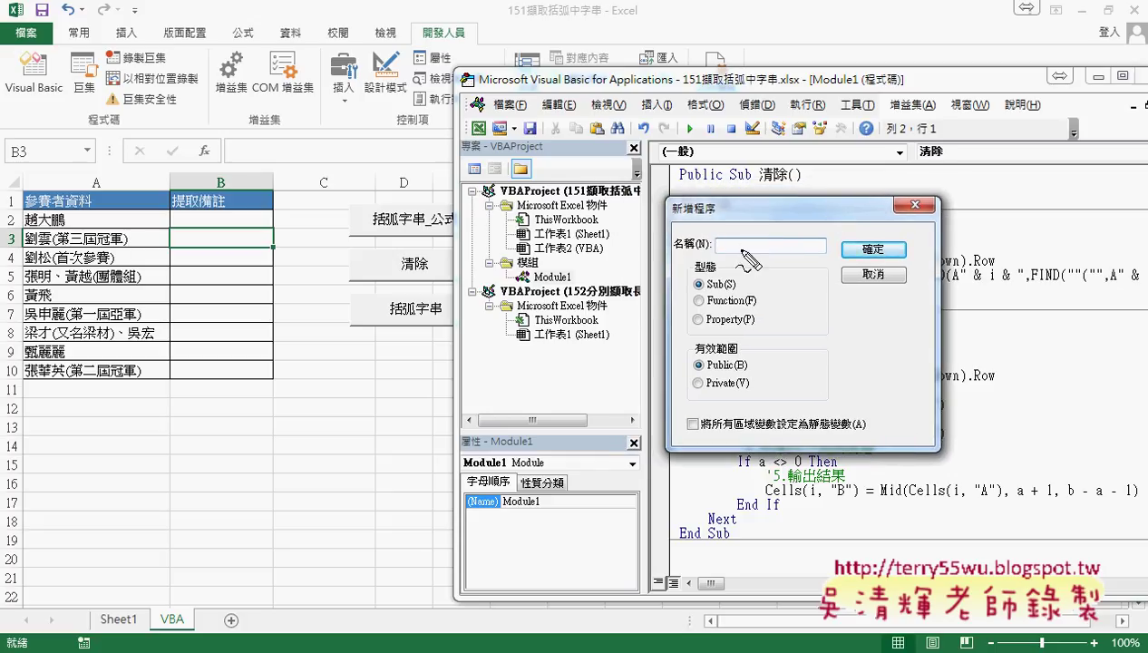
pyautogui.moveTo(415, 290); pyautogui.dragTo(413, 288)
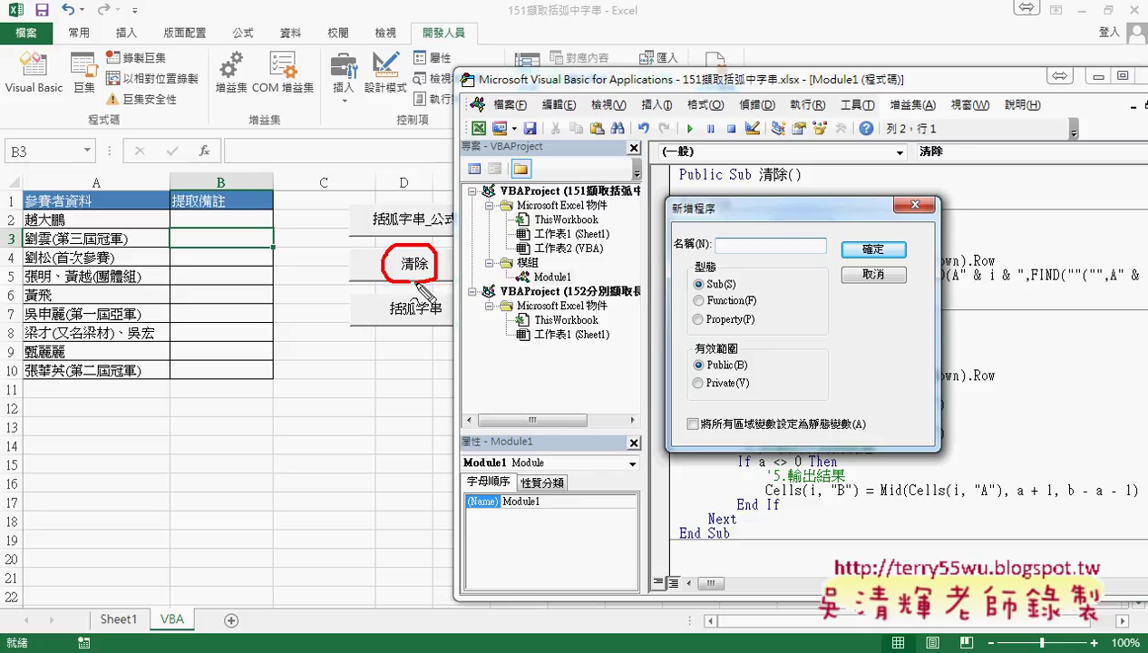
pyautogui.moveTo(706, 292); pyautogui.dragTo(736, 291)
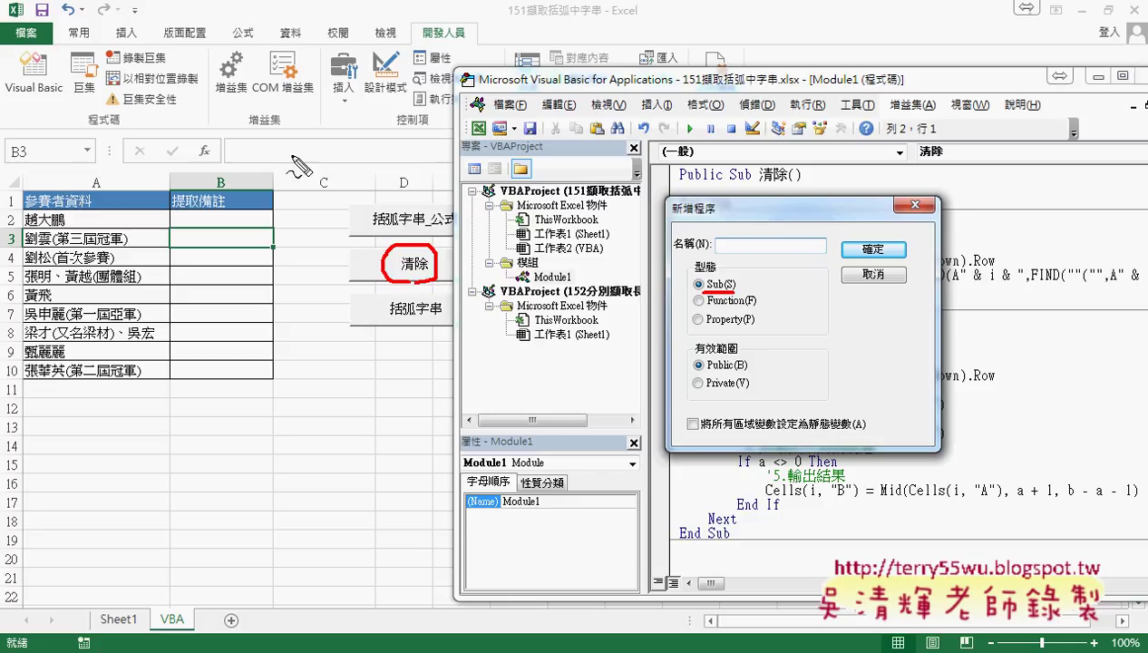
pyautogui.moveTo(196, 164); pyautogui.dragTo(210, 160)
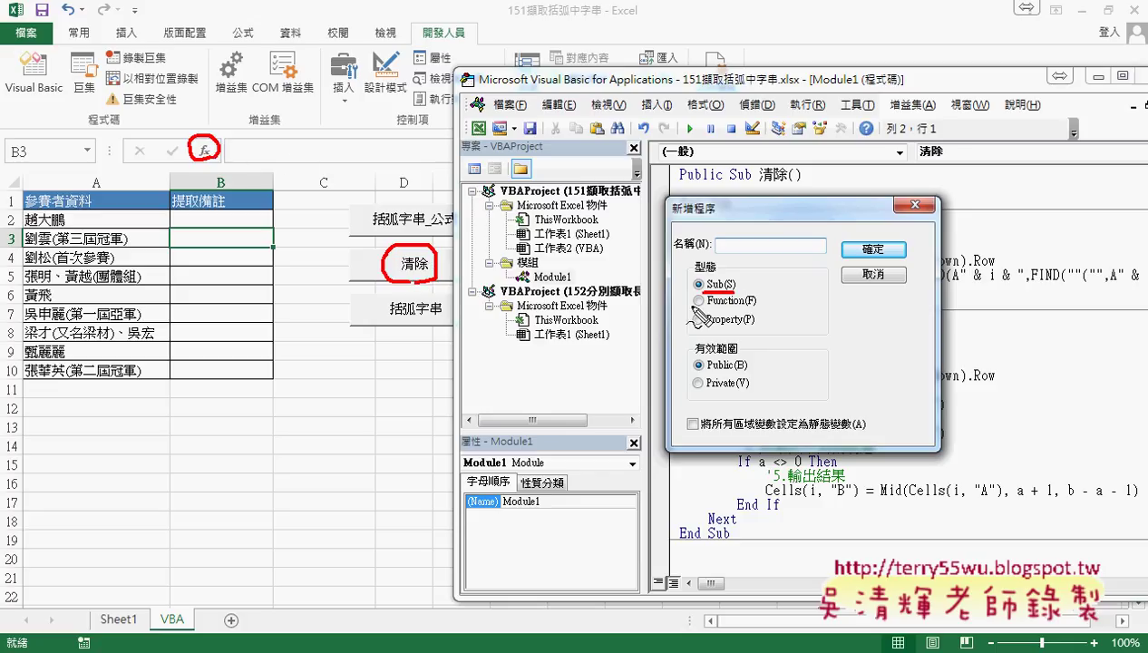
pyautogui.moveTo(722, 311); pyautogui.dragTo(747, 309)
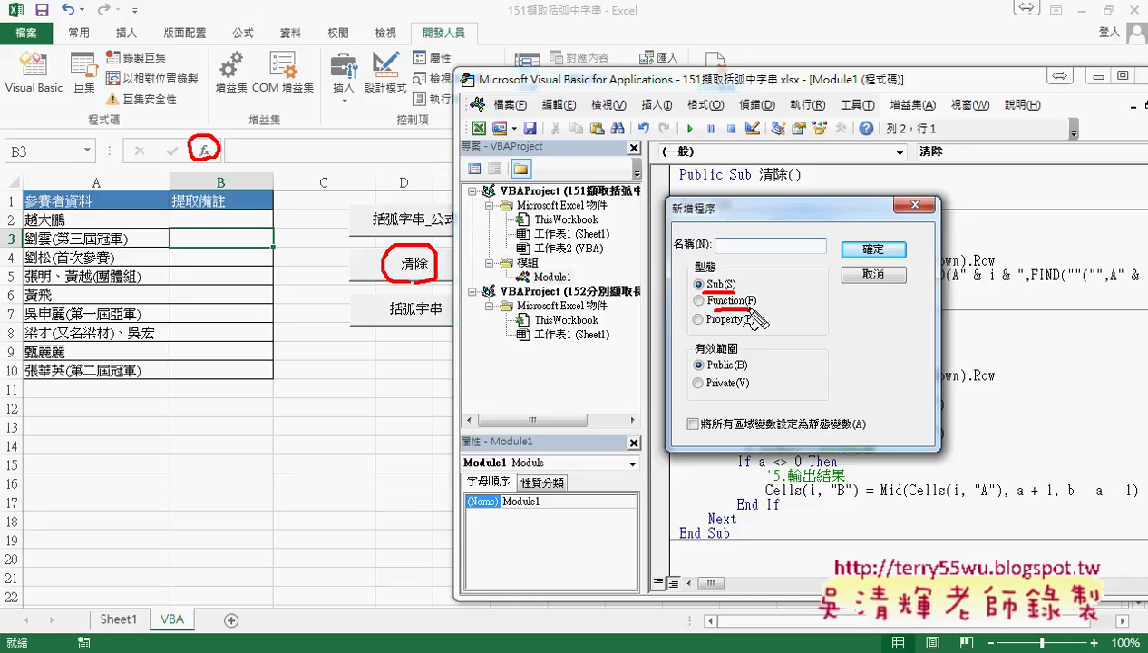
pyautogui.moveTo(441, 256); pyautogui.dragTo(691, 284)
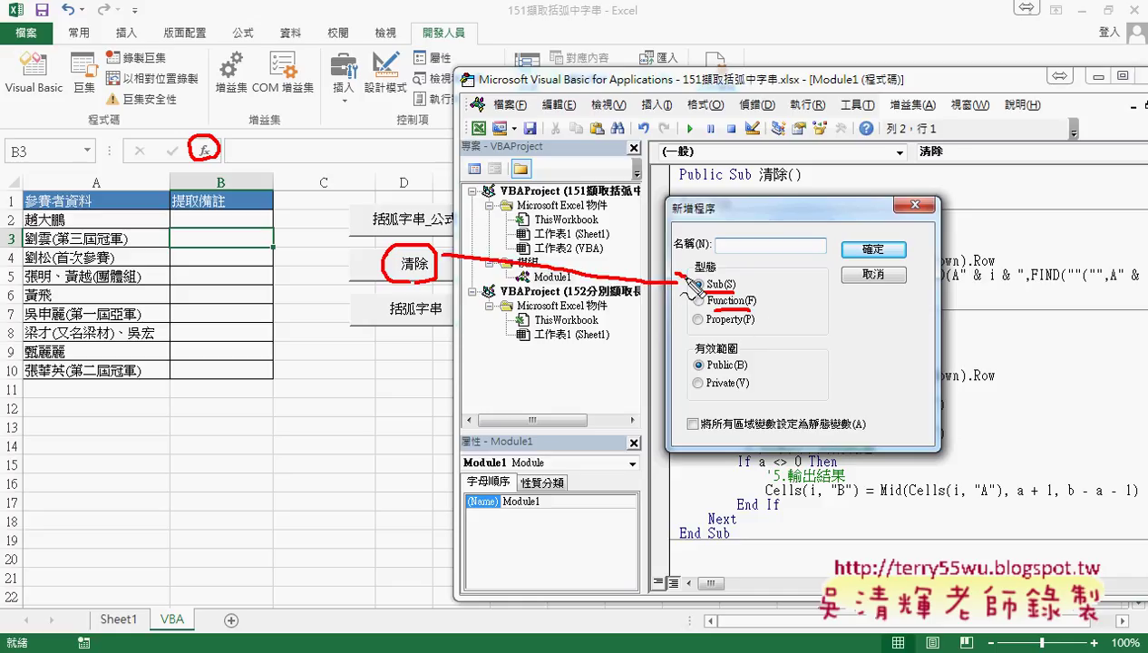
pyautogui.moveTo(195, 174)
pyautogui.mouseDown()
pyautogui.moveTo(204, 216)
pyautogui.moveTo(639, 314)
pyautogui.moveTo(691, 309)
pyautogui.mouseUp()
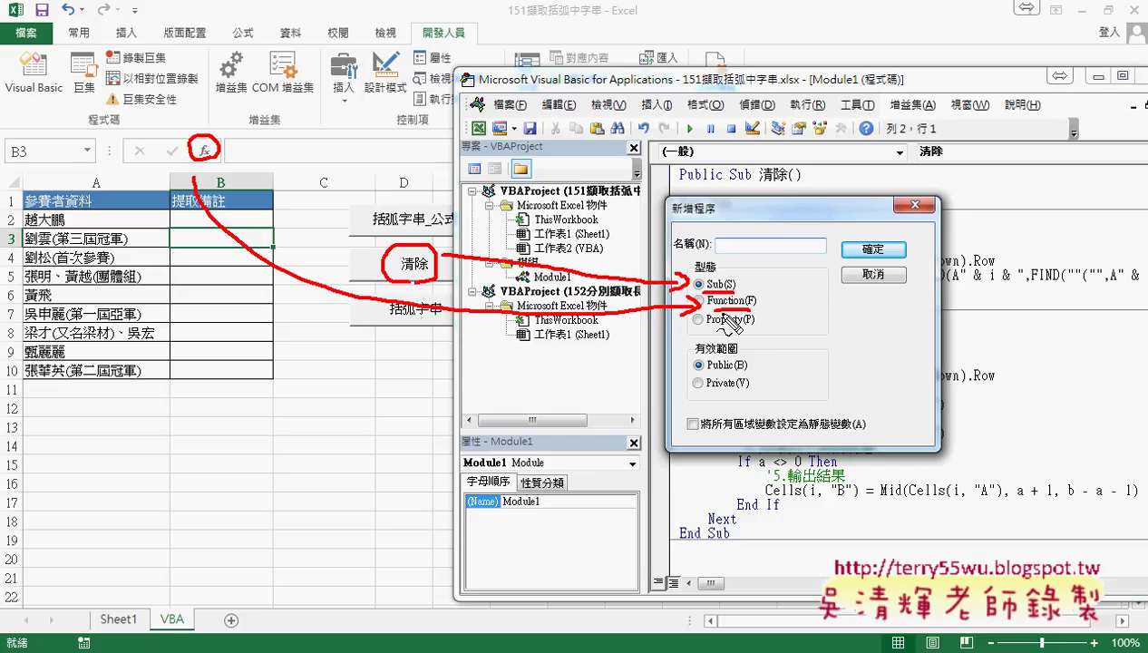
pyautogui.moveTo(715, 310); pyautogui.dragTo(758, 309)
pyautogui.press('Escape')
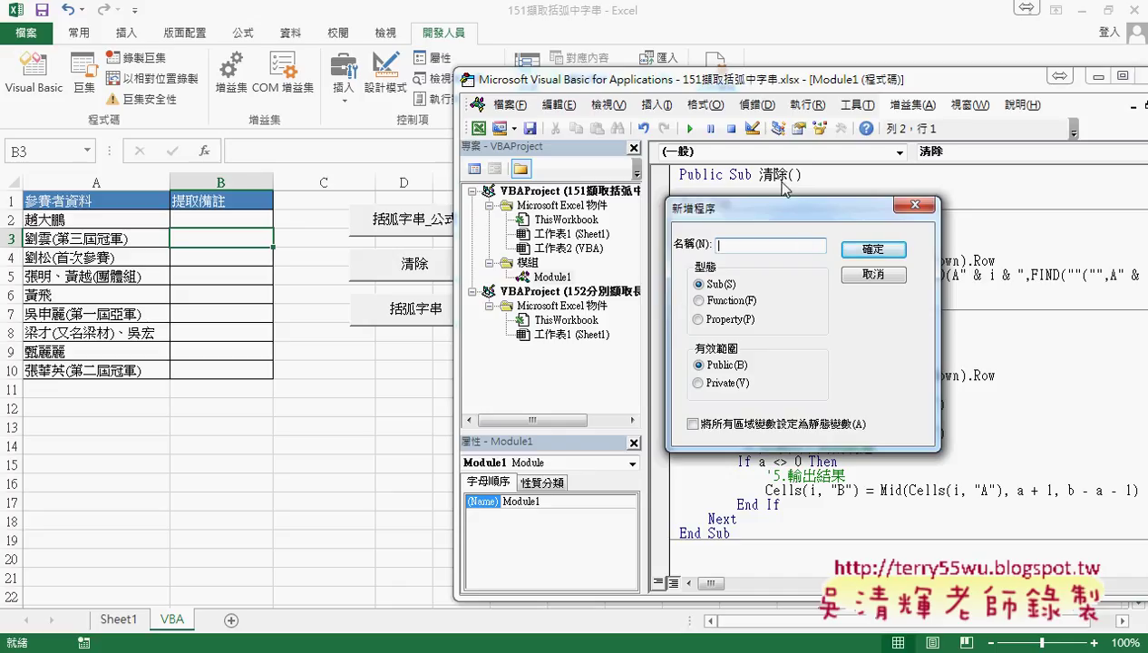
# Add a For i = 2 To 10 … Next loop inside Sub 清除
pyautogui.click(874, 274)
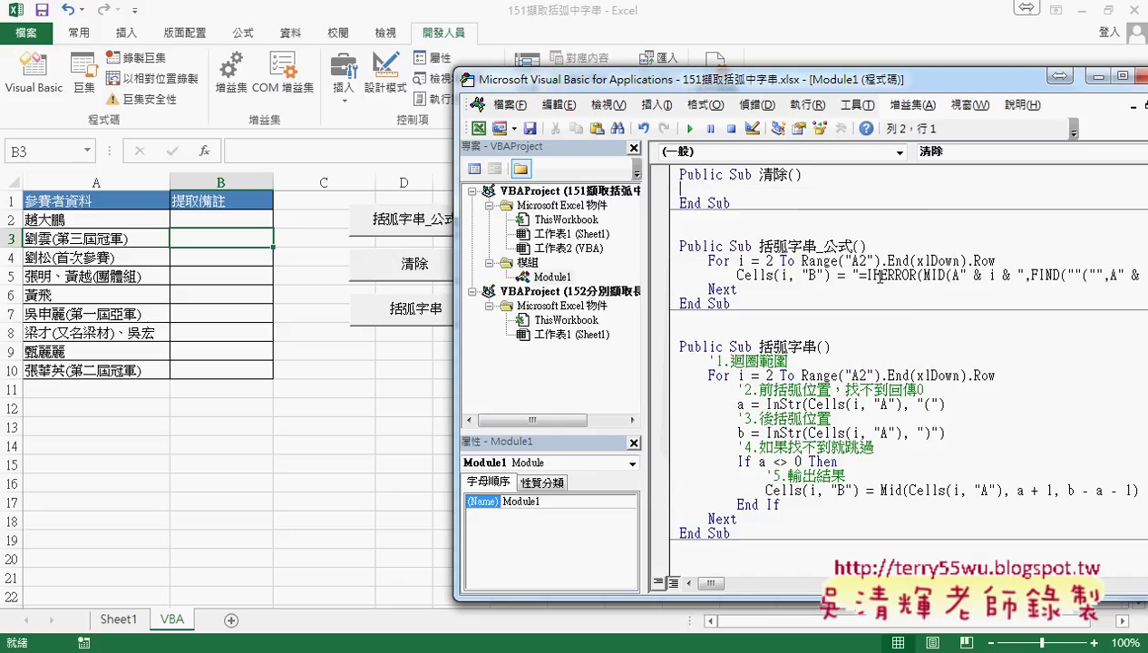
pyautogui.press('Tab')
pyautogui.write('z')
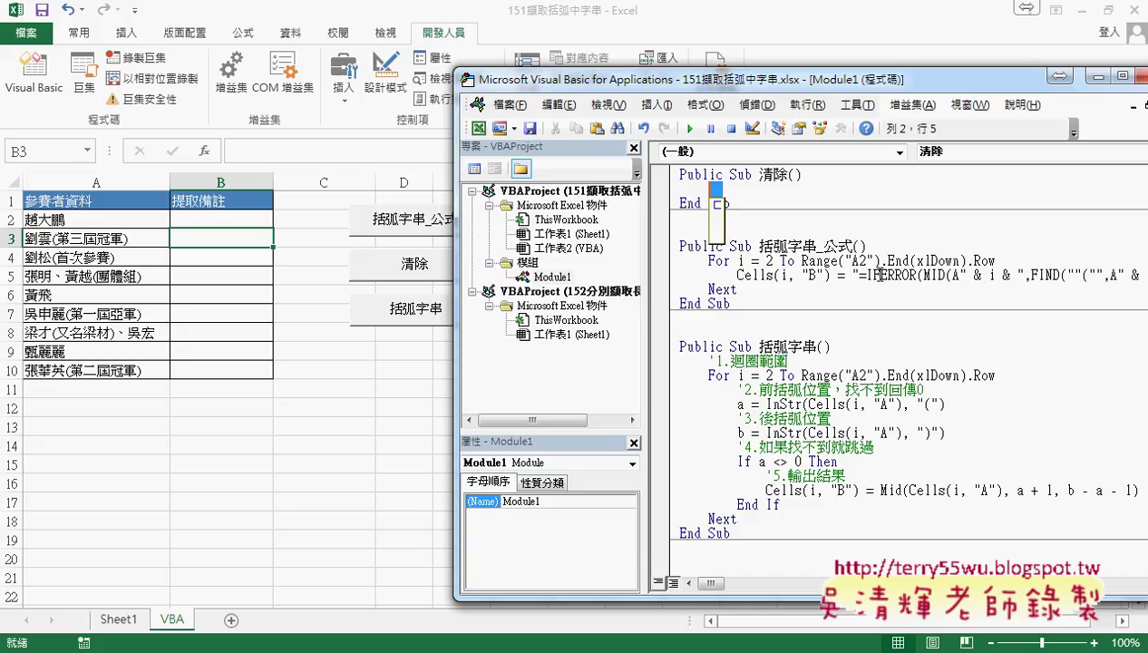
pyautogui.write('for')
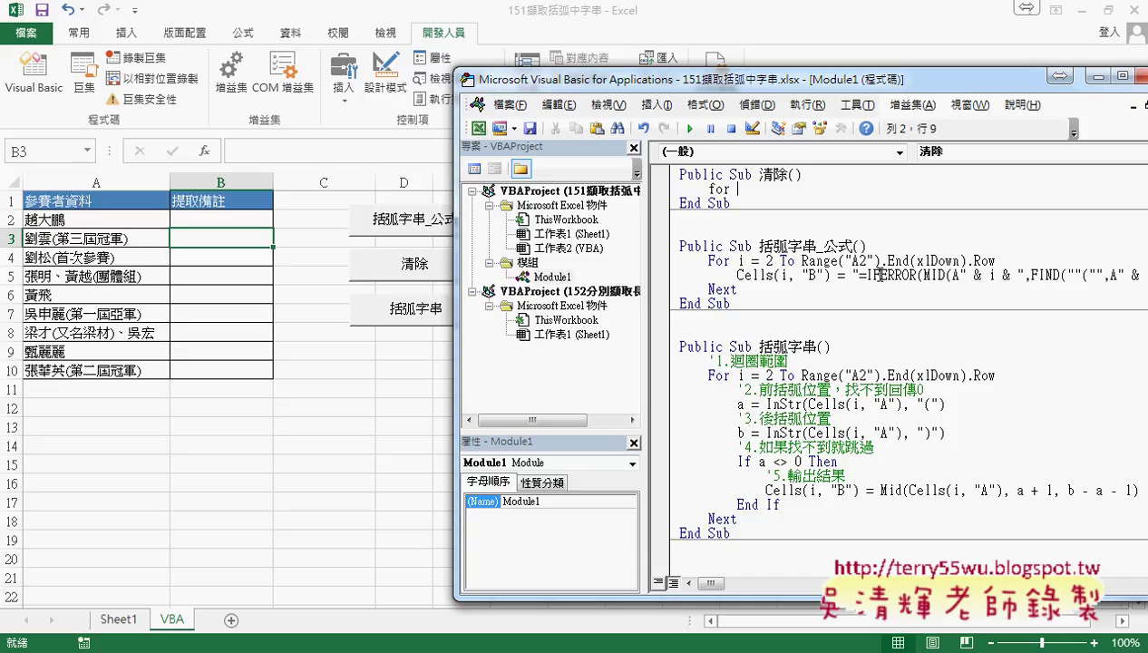
pyautogui.write('i=')
pyautogui.write('2')
pyautogui.write(' to ')
pyautogui.write('10')
pyautogui.press('Return')
pyautogui.press('Return')
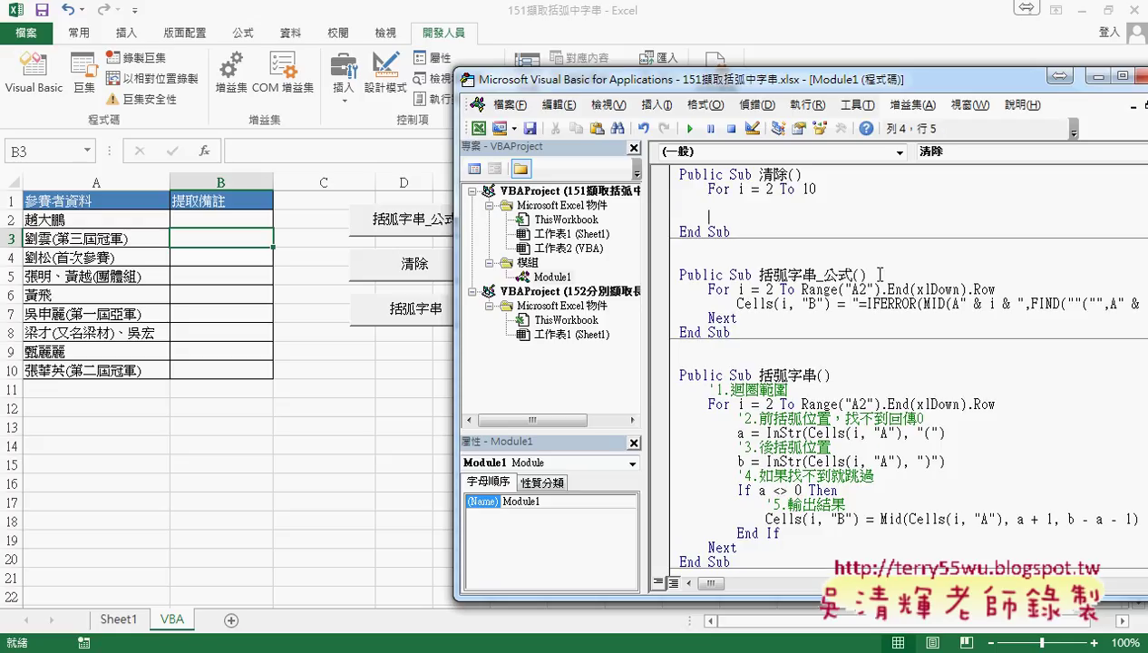
pyautogui.write('next')
pyautogui.click(933, 261)
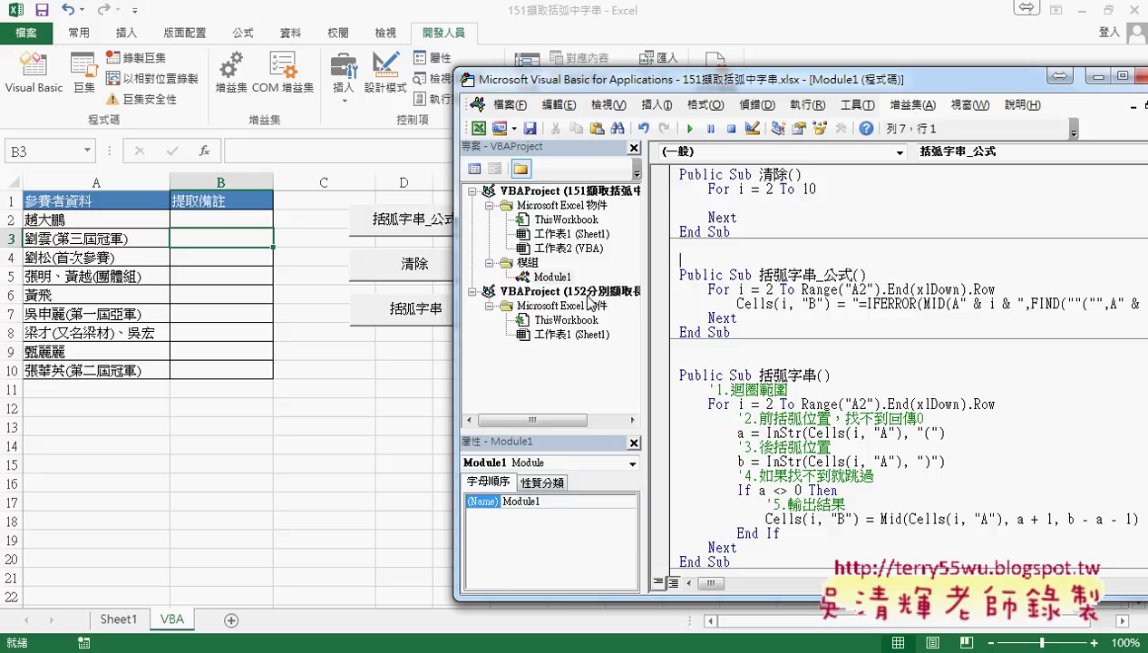
# Inside the loop, set Cells(i, "B") to an empty string and highlight the end row 10
pyautogui.click(819, 189)
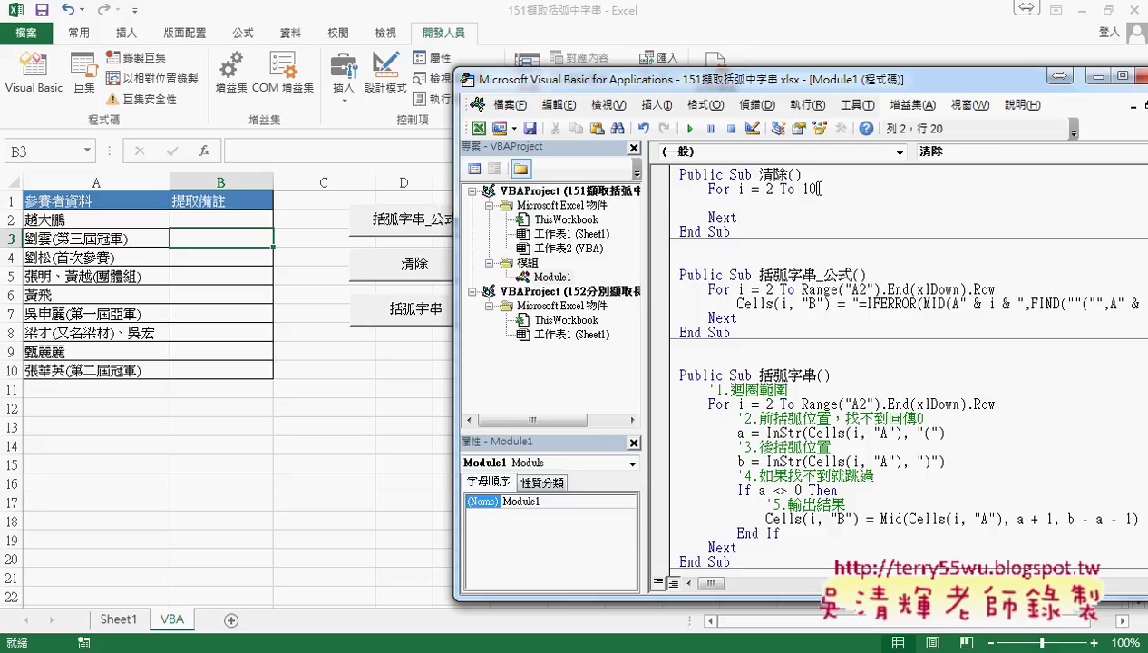
pyautogui.click(769, 205)
pyautogui.write('cel')
pyautogui.write('ls')
pyautogui.write('(i')
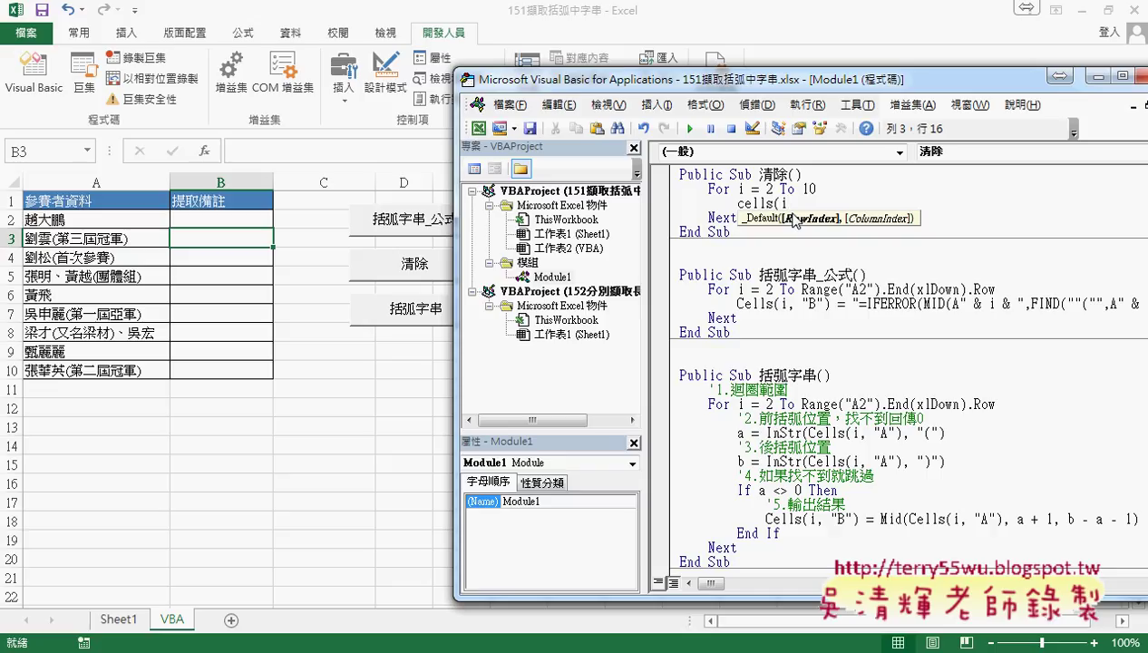
pyautogui.write(',"')
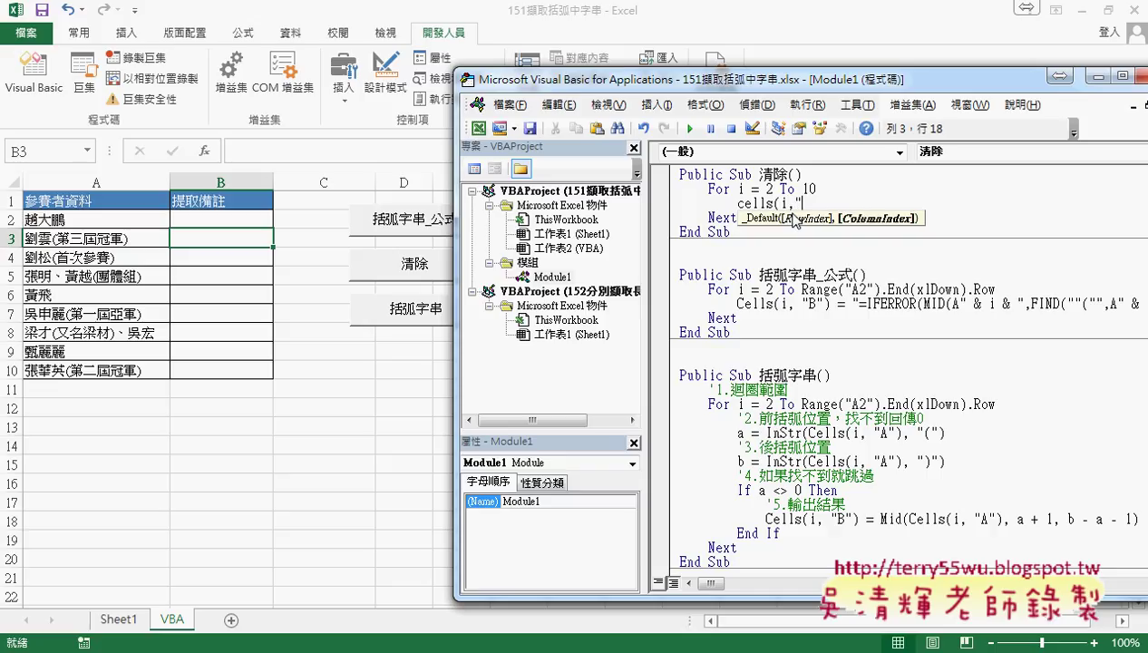
pyautogui.write('B"')
pyautogui.write(')=')
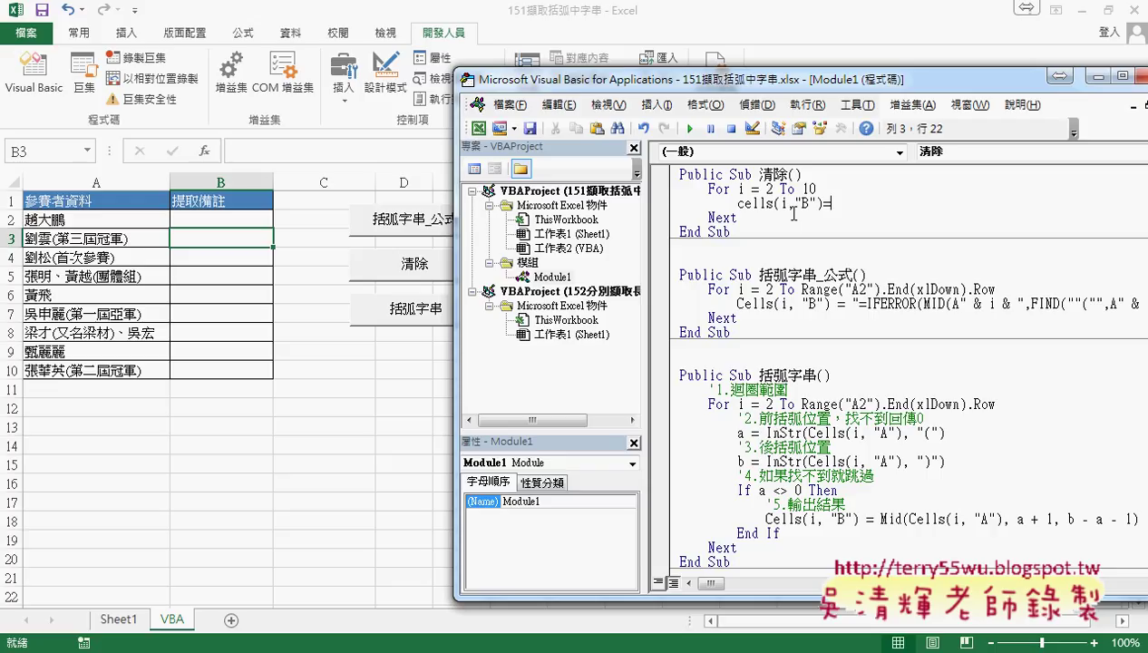
pyautogui.write('""')
pyautogui.click(788, 303)
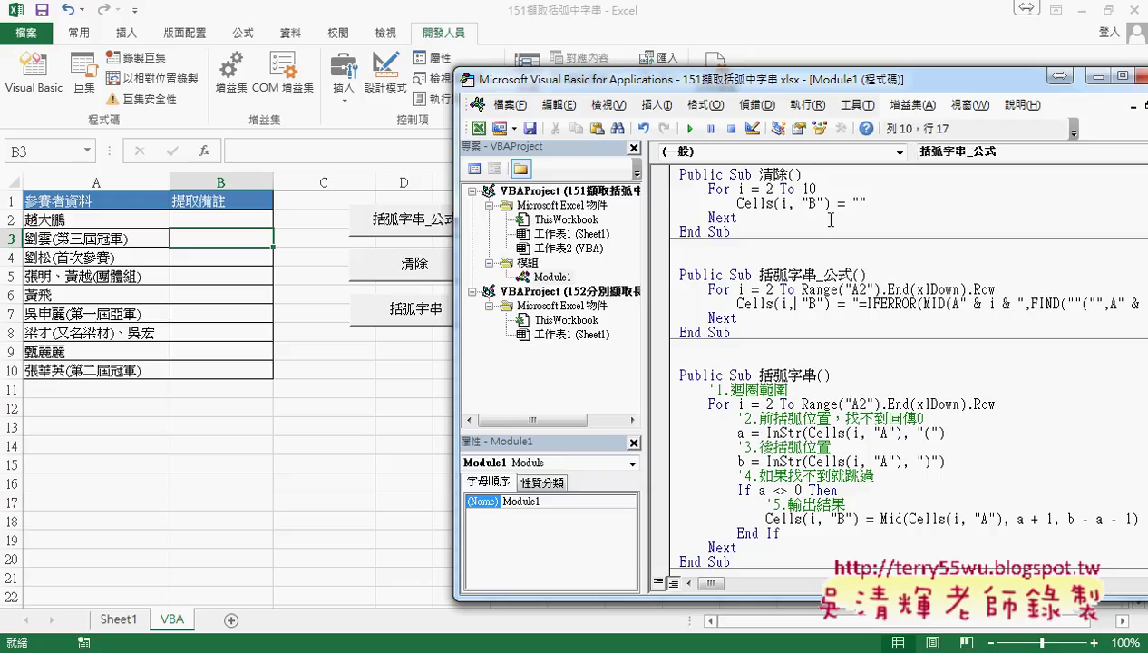
pyautogui.moveTo(836, 203); pyautogui.dragTo(866, 203)
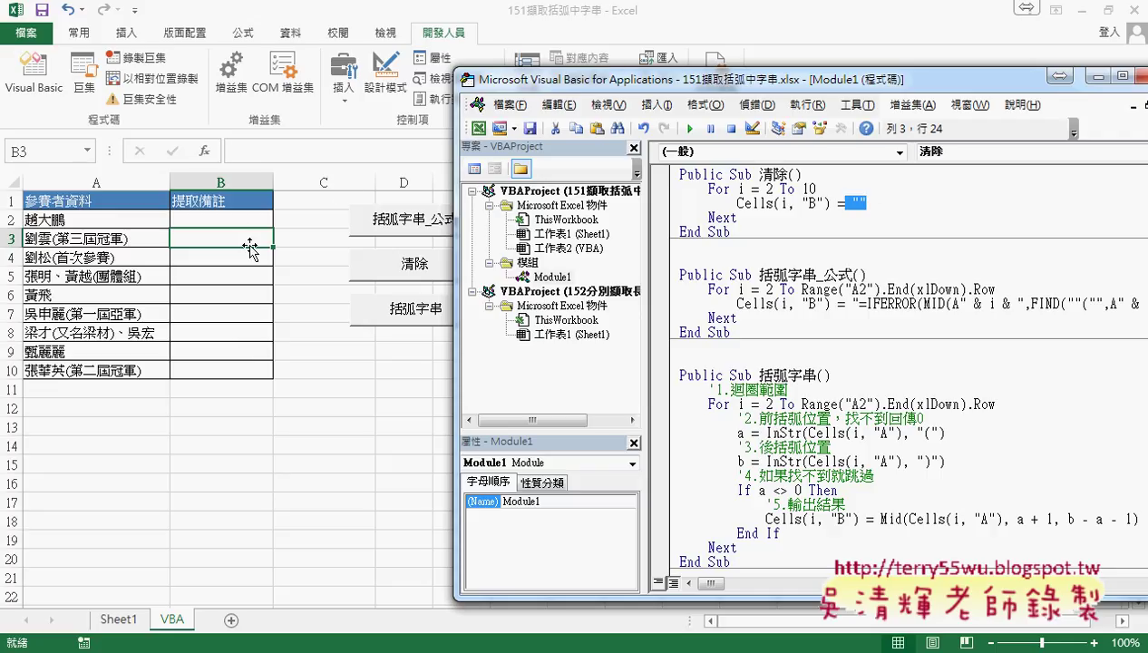
pyautogui.click(867, 204)
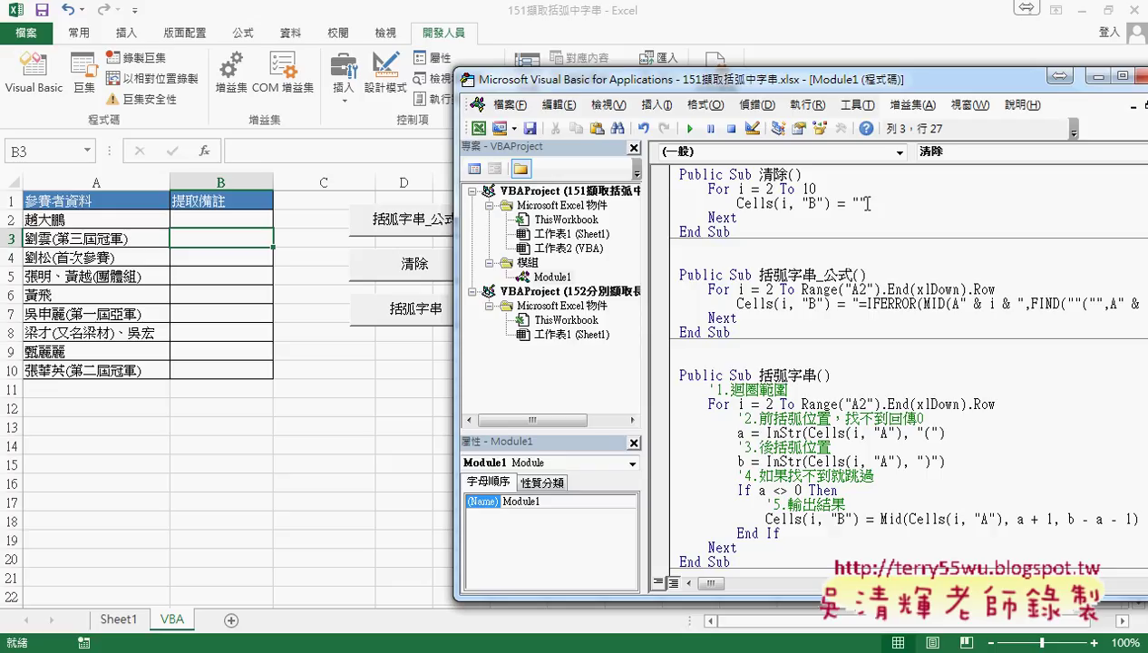
pyautogui.moveTo(819, 189); pyautogui.dragTo(802, 189)
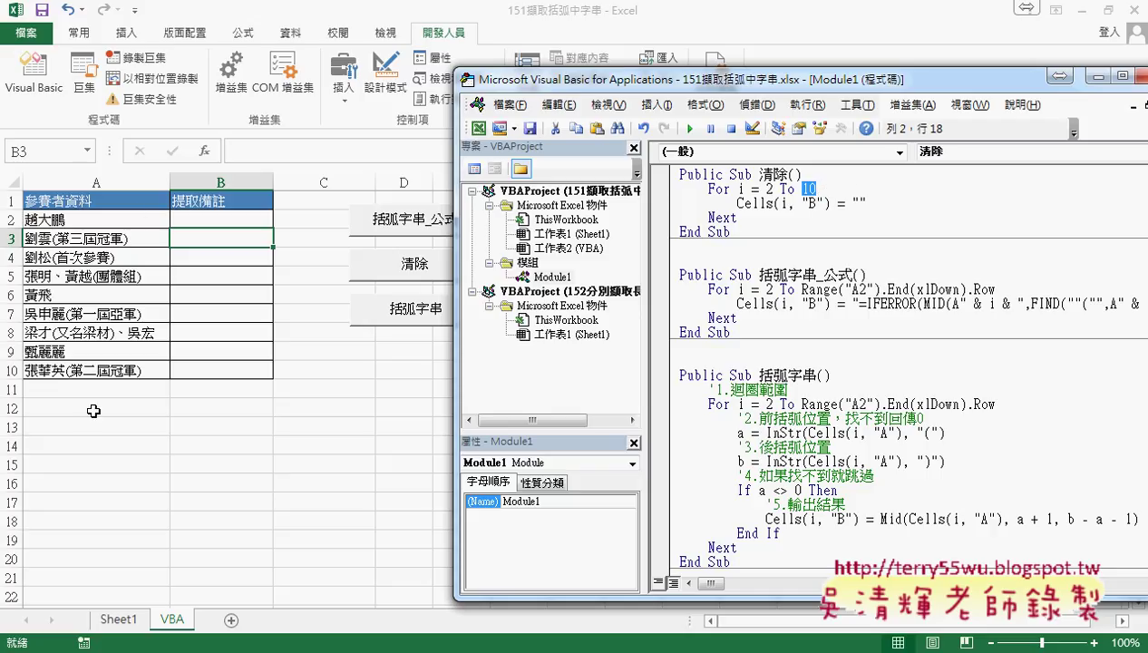
pyautogui.click(127, 219)
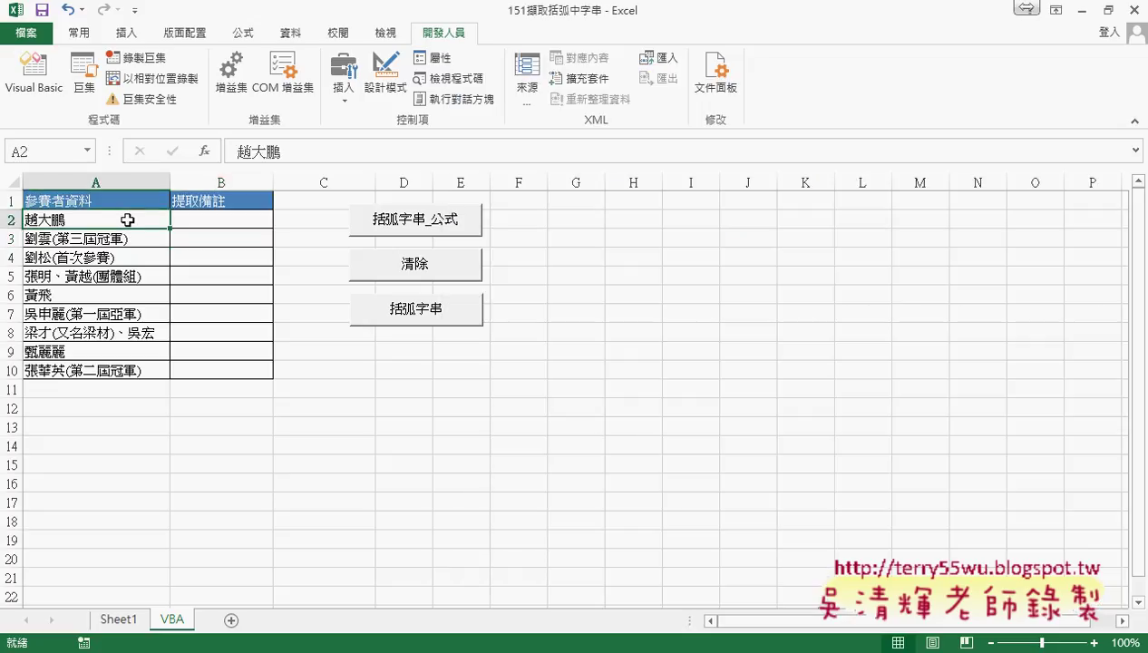
pyautogui.hotkey('ctrl', 'Down')
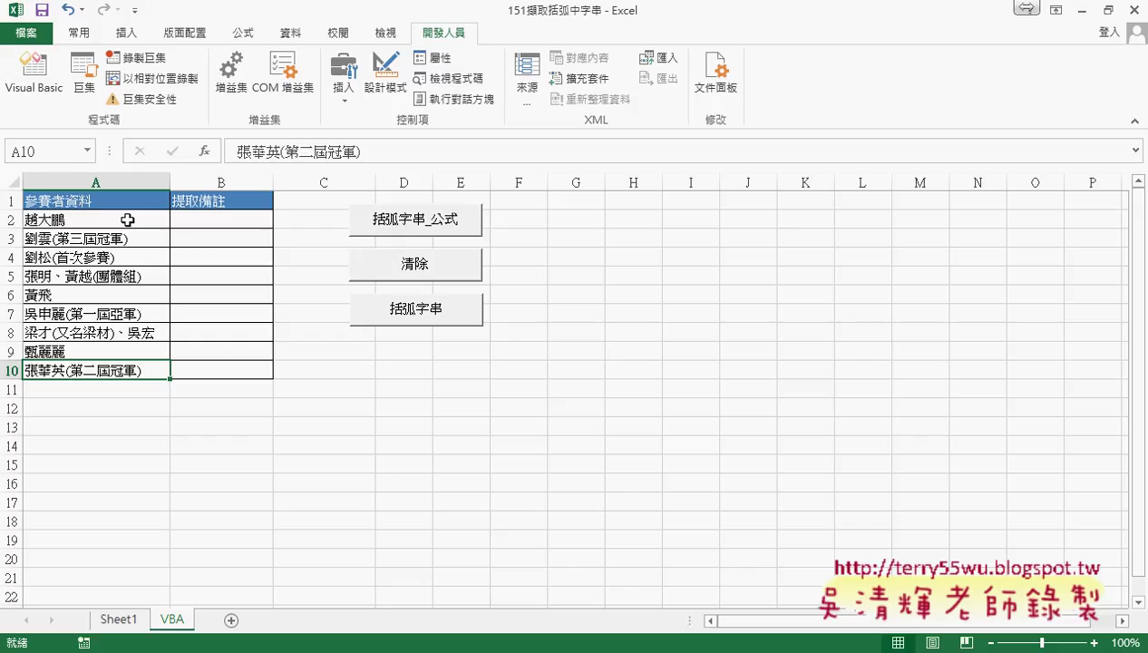
pyautogui.hotkey('ctrl', 'Home')
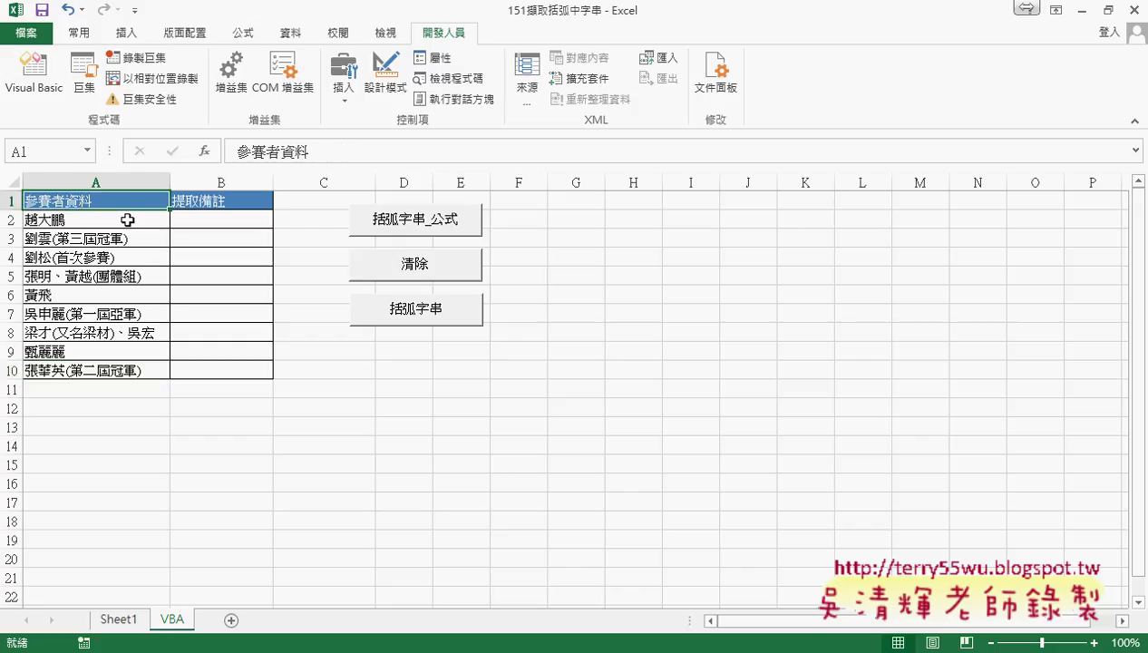
pyautogui.hotkey('ctrl', 'Down')
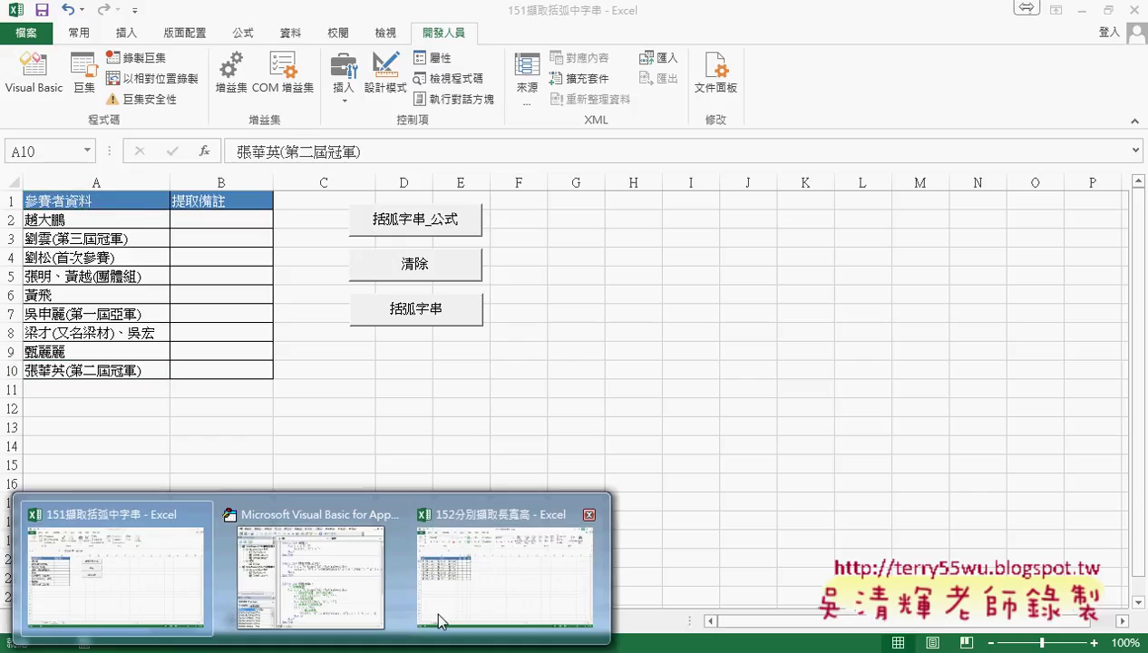
pyautogui.click(489, 581)
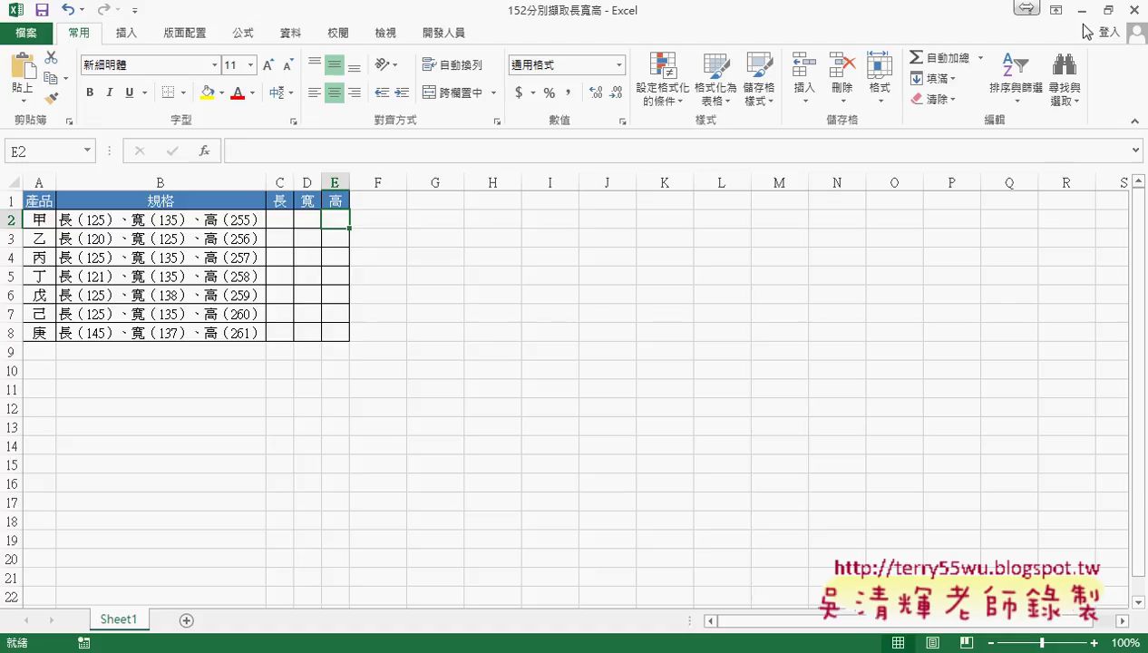
pyautogui.click(1082, 9)
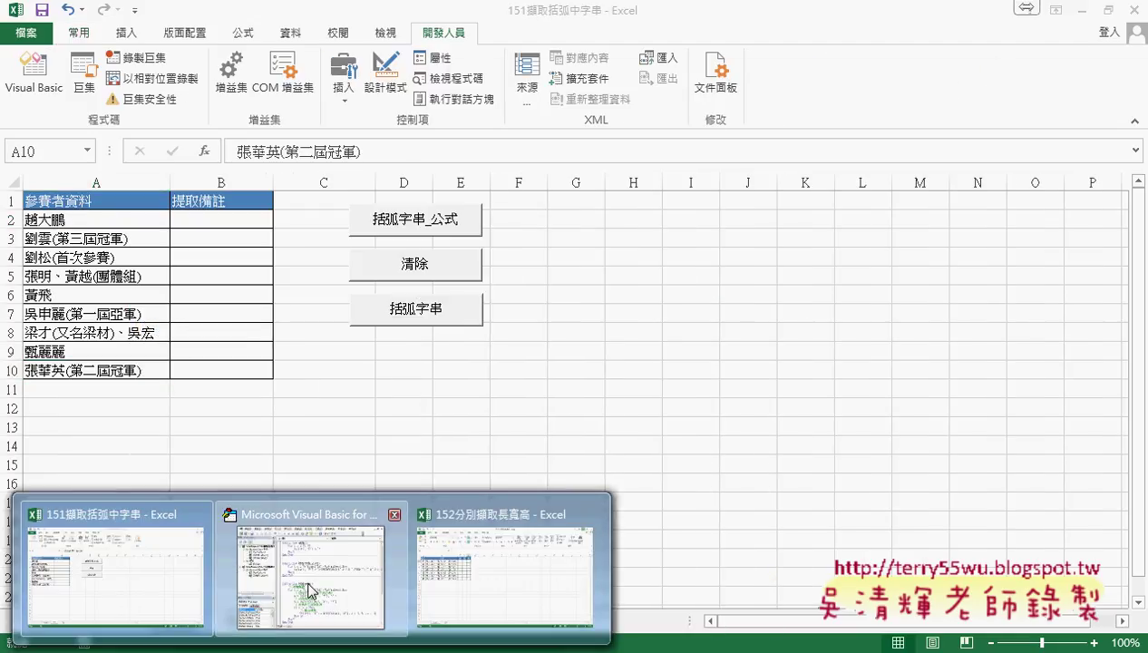
pyautogui.click(308, 572)
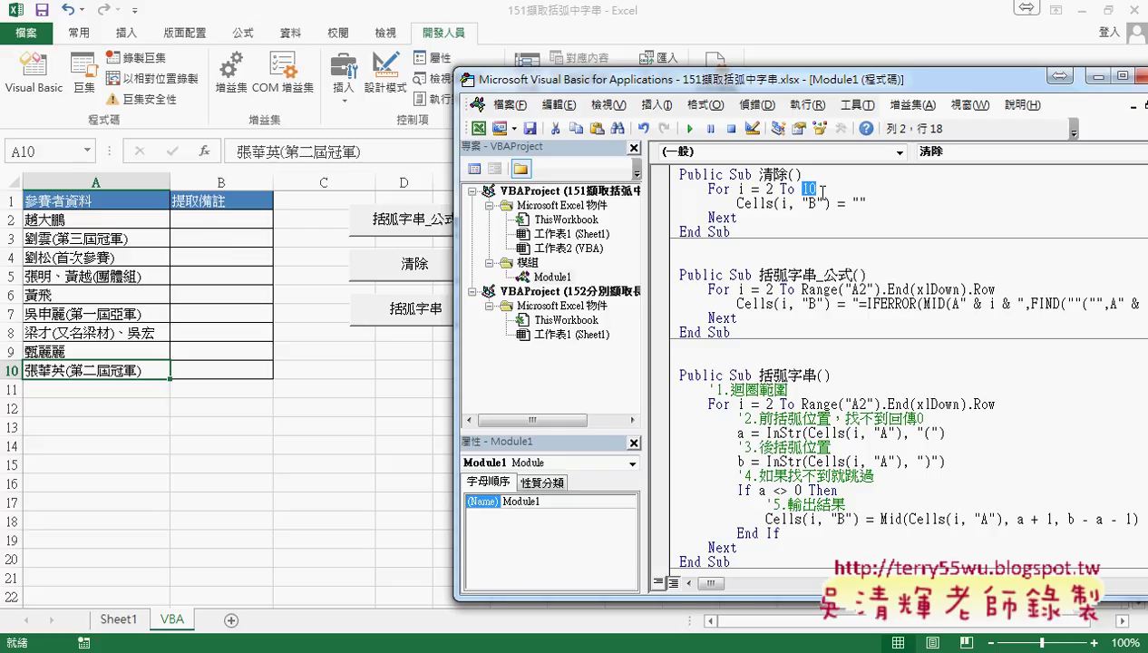
# Replace the hard-coded end row 10 with Range("A2").End(xlDown).Row using autocomplete
pyautogui.press('BackSpace')
pyautogui.write('r')
pyautogui.write('ang')
pyautogui.write('e(')
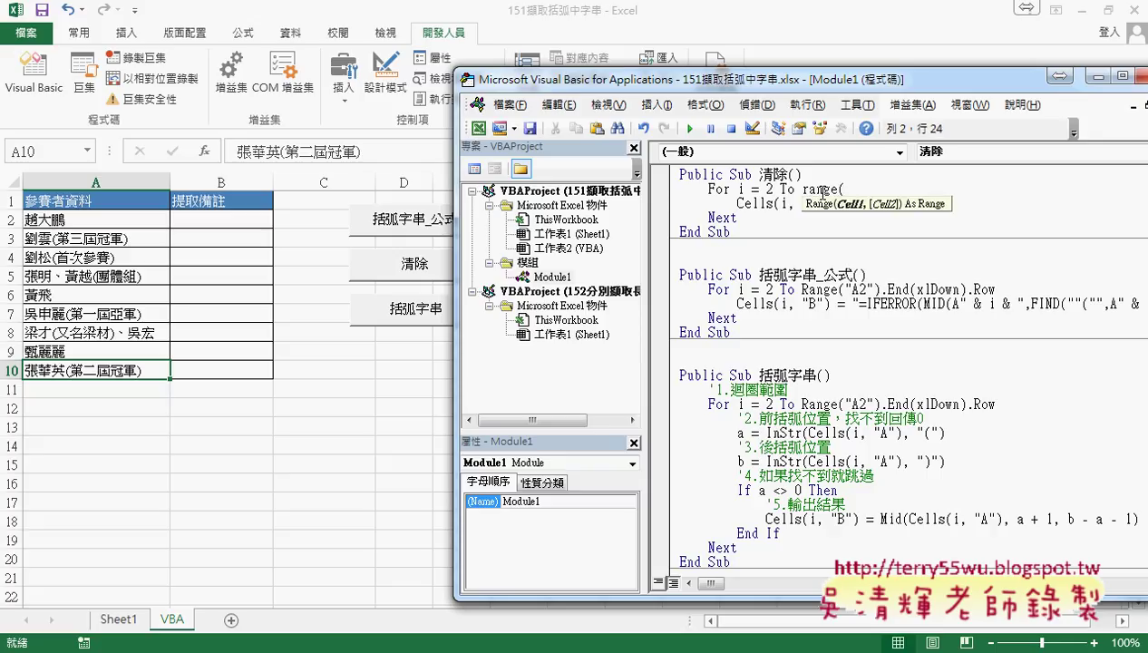
pyautogui.write('"')
pyautogui.write('A2')
pyautogui.write('")')
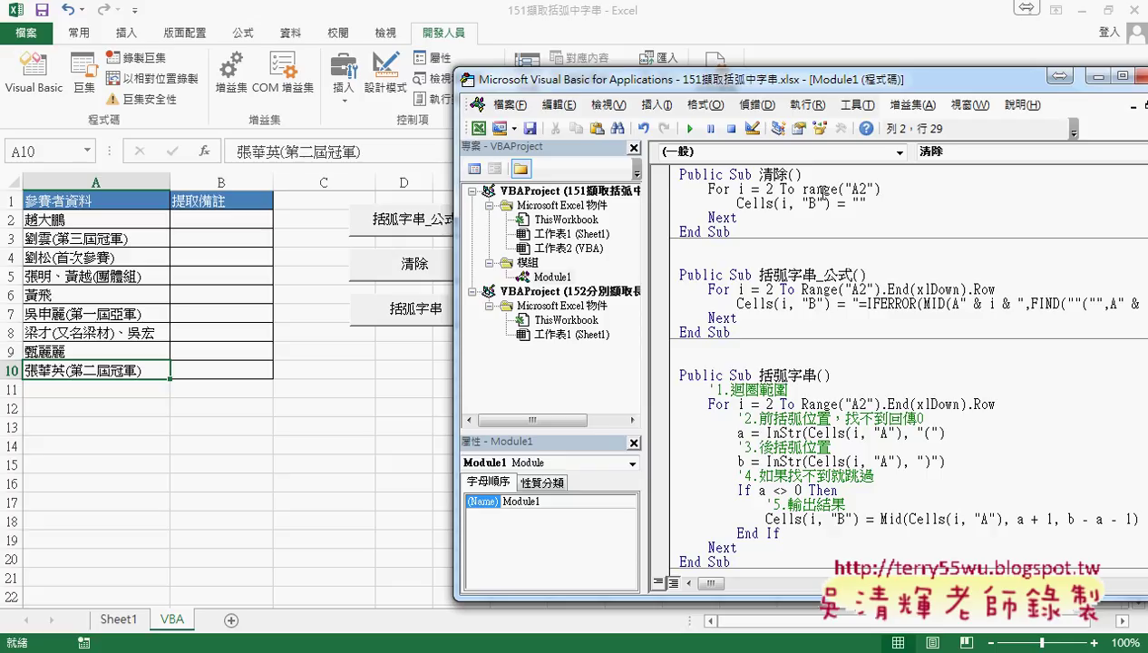
pyautogui.write('.')
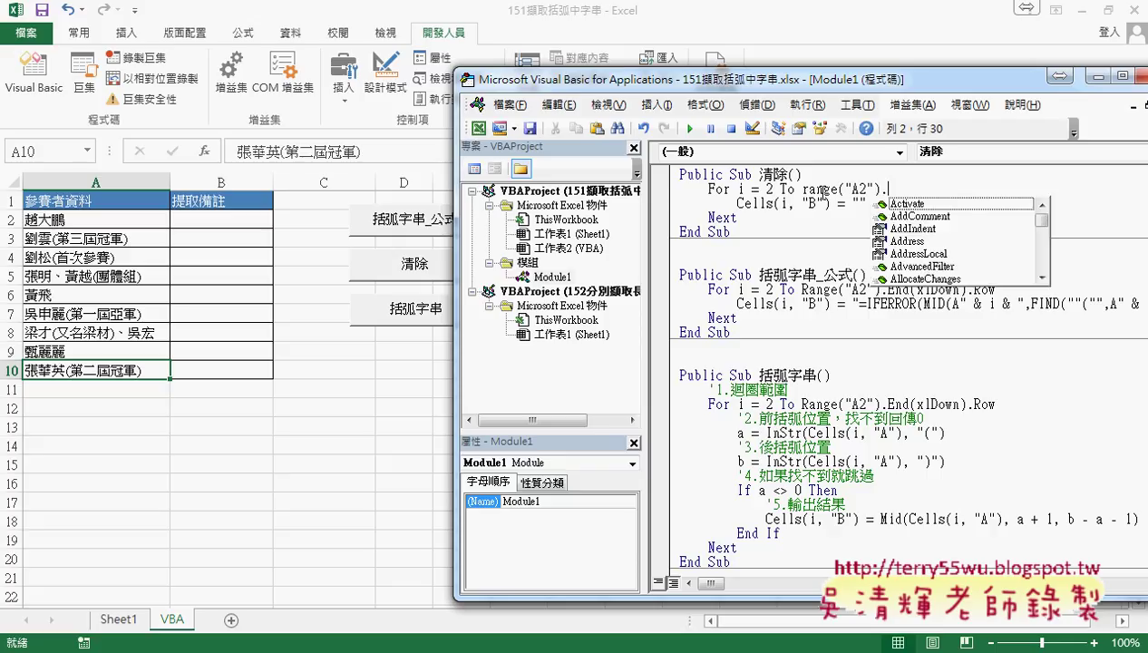
pyautogui.write('E')
pyautogui.press('Down')
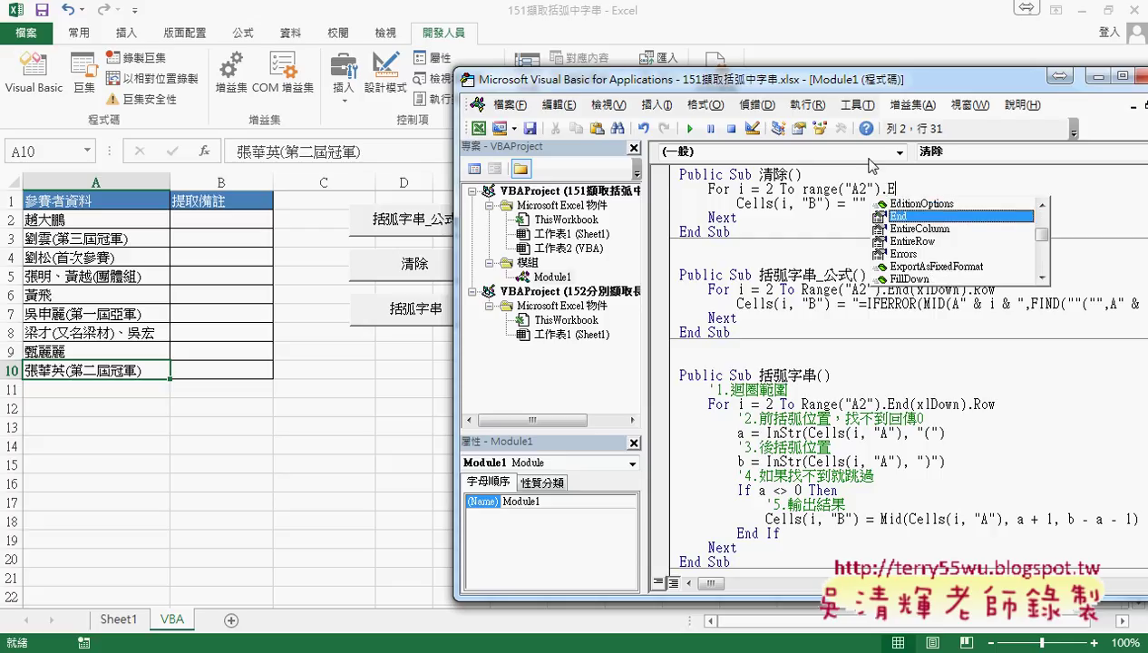
pyautogui.doubleClick(913, 217)
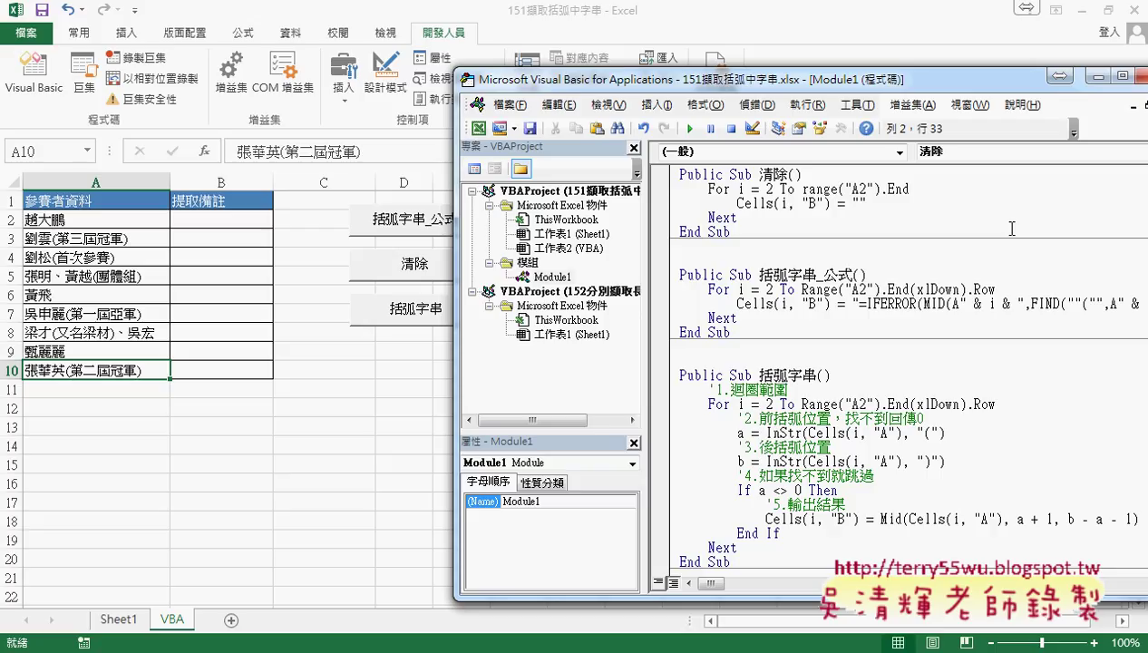
pyautogui.write('(')
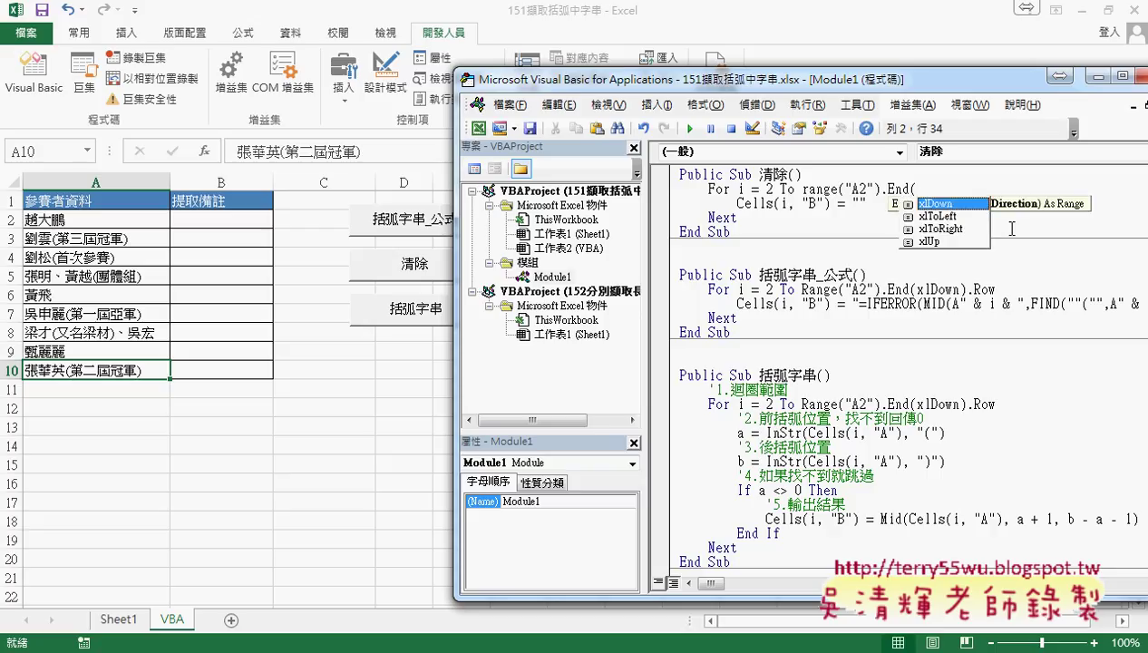
pyautogui.press('Down')
pyautogui.press('Down')
pyautogui.press('Down')
pyautogui.press('Up')
pyautogui.press('Up')
pyautogui.press('Up')
pyautogui.doubleClick(928, 204)
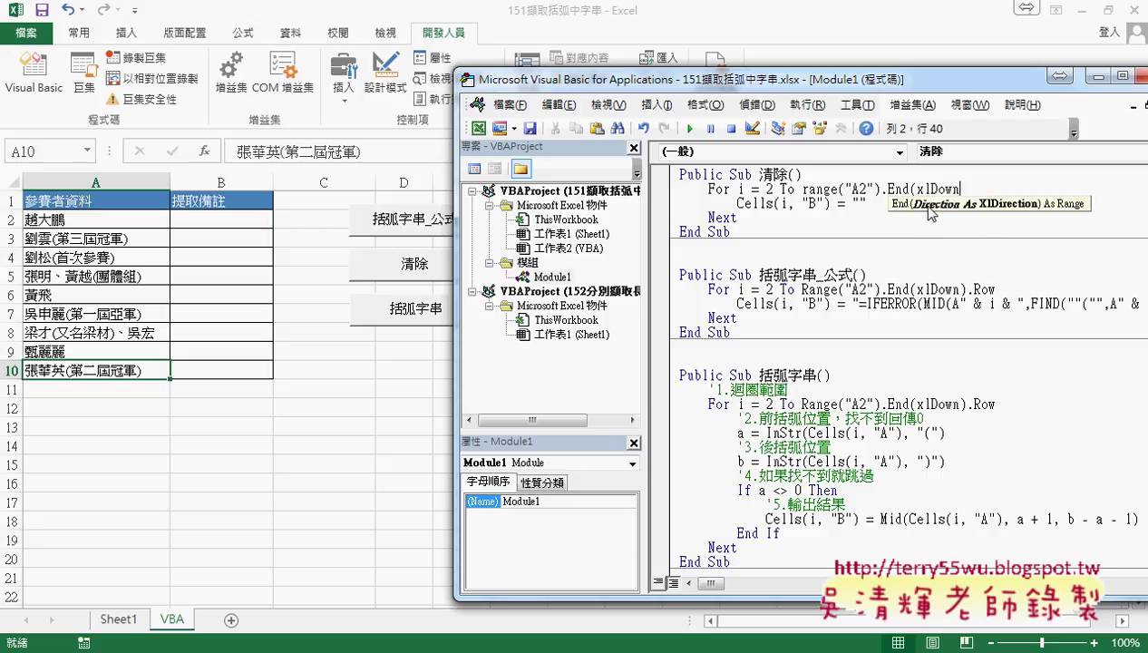
pyautogui.write(')')
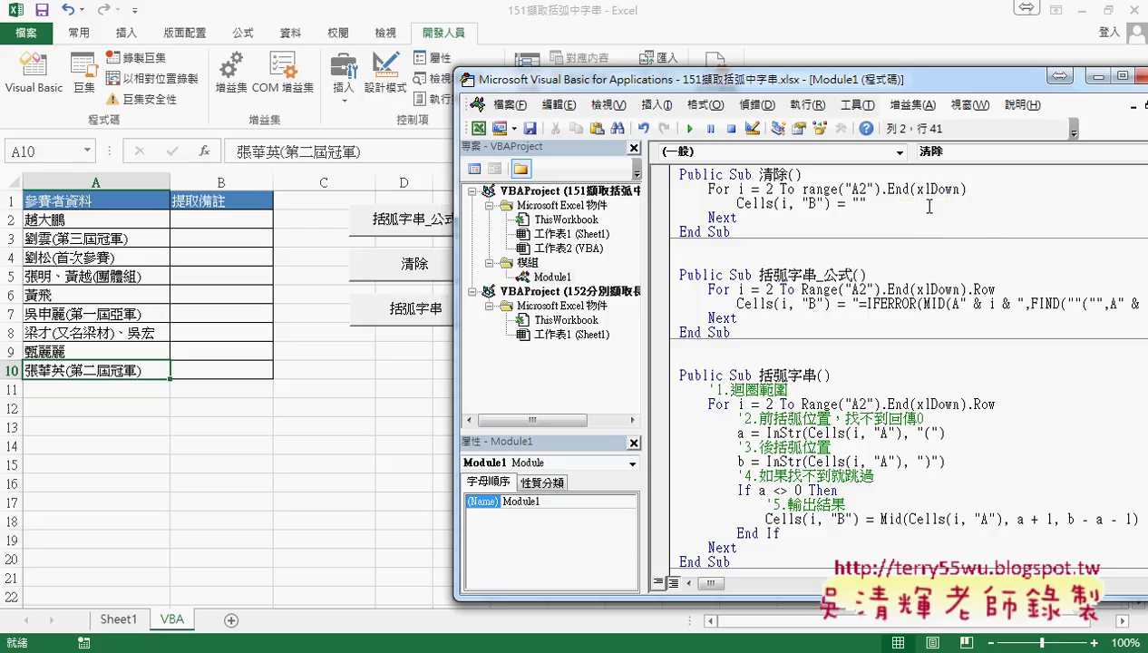
pyautogui.write('.')
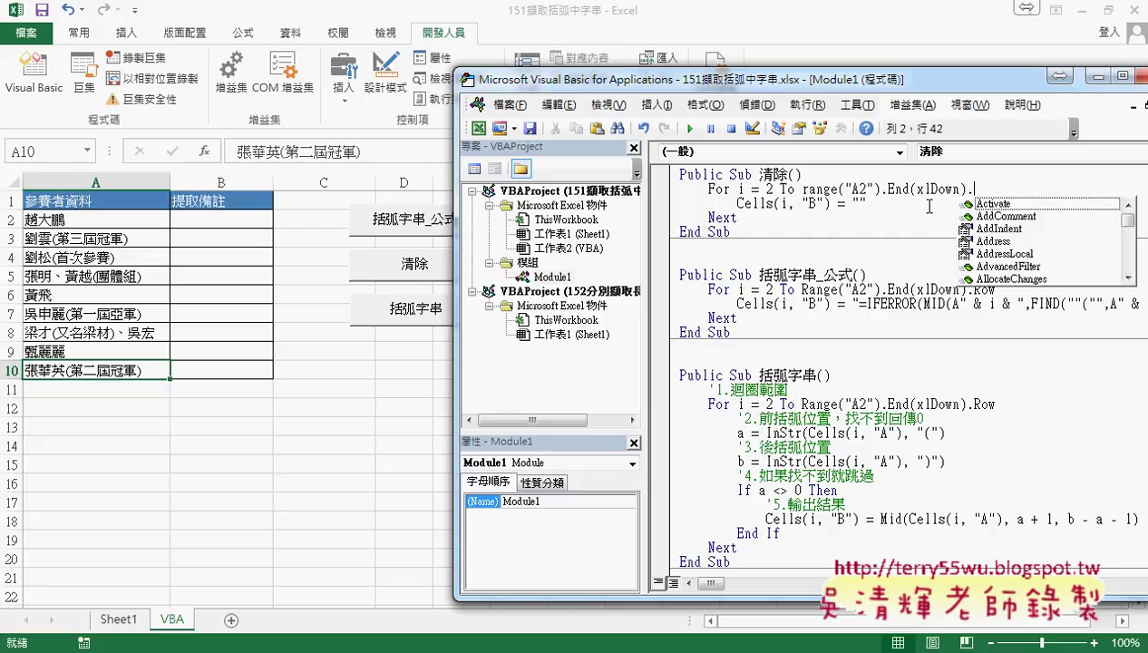
pyautogui.write('r')
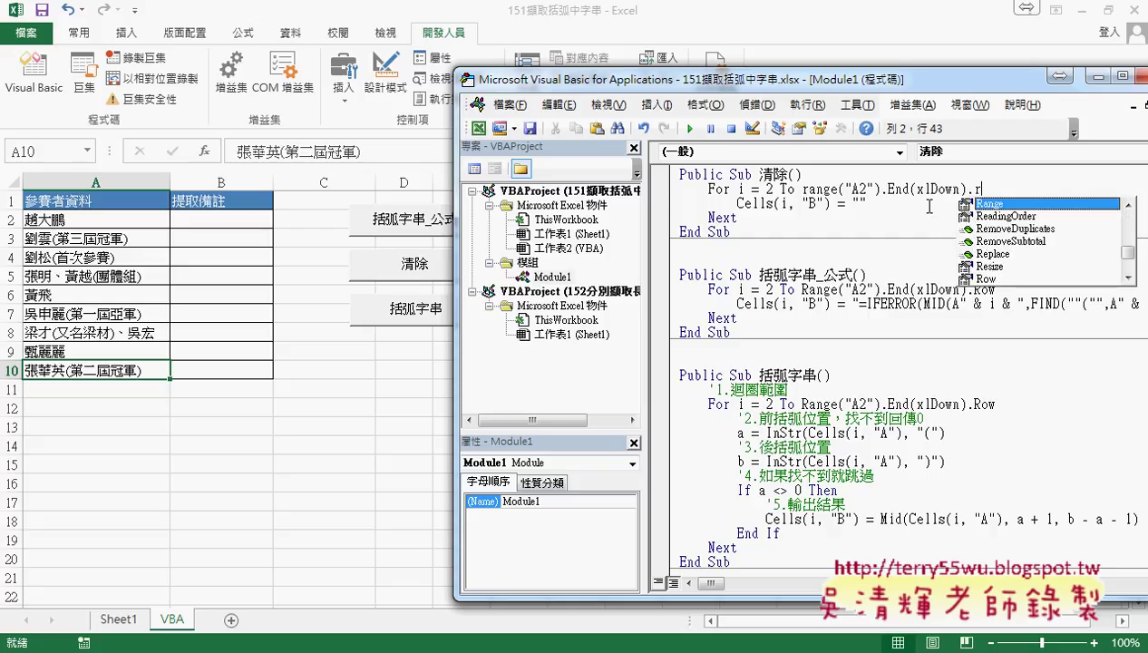
pyautogui.write('ow')
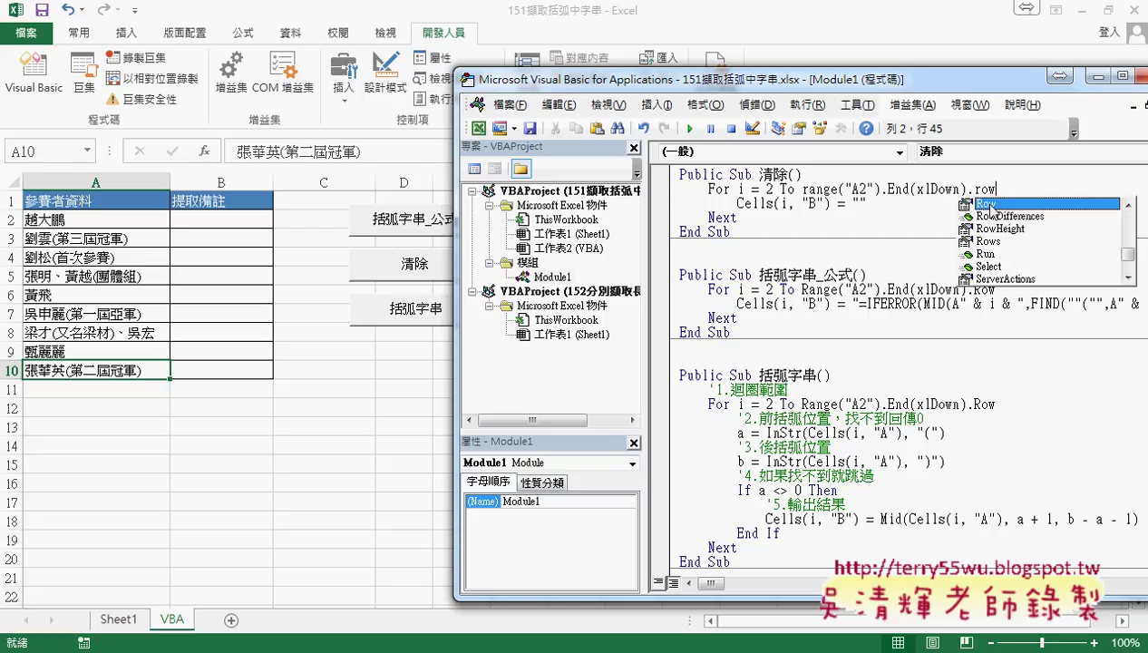
# Highlight the loop's start row 2 and its new last-row expression
pyautogui.moveTo(997, 189); pyautogui.dragTo(805, 193)
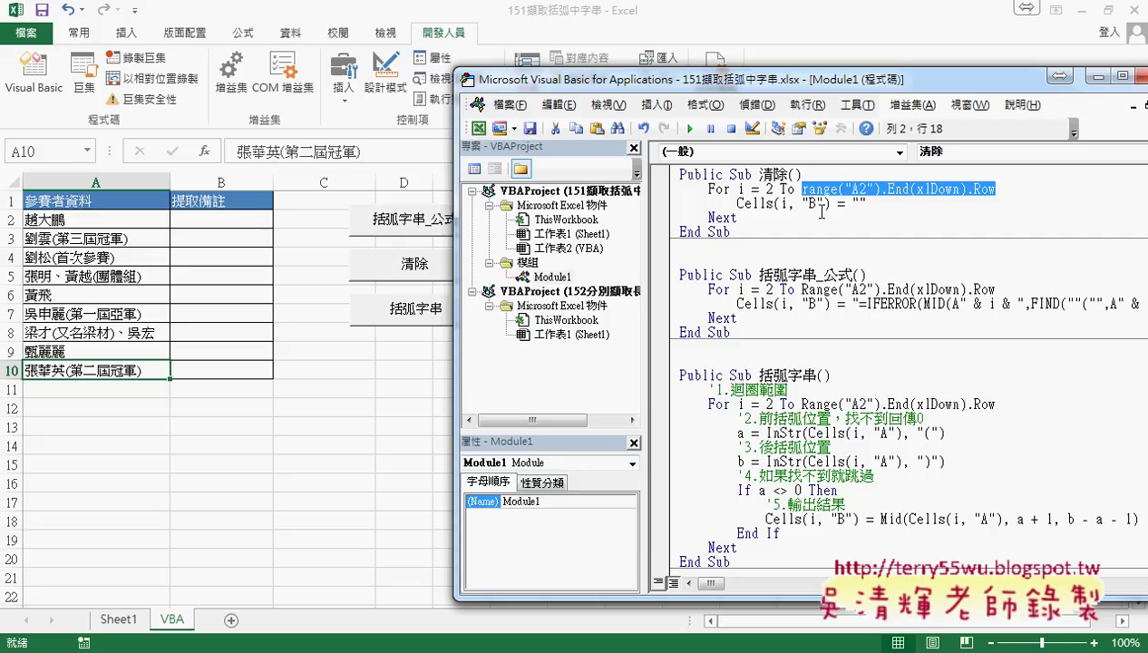
pyautogui.doubleClick(769, 188)
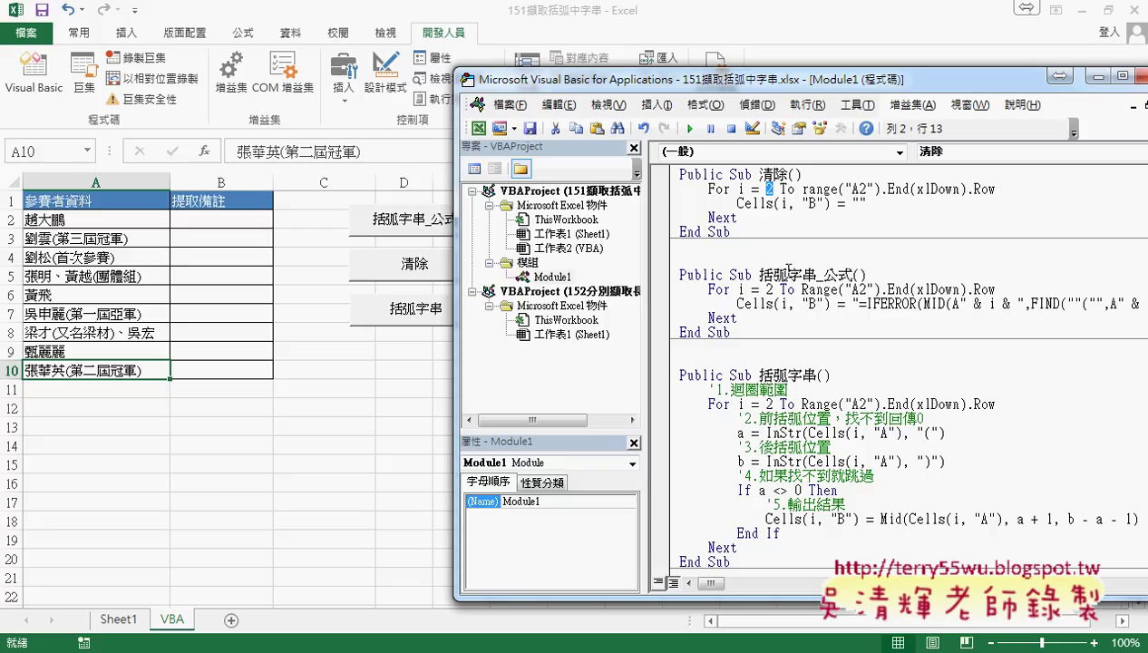
pyautogui.moveTo(801, 189); pyautogui.dragTo(1009, 192)
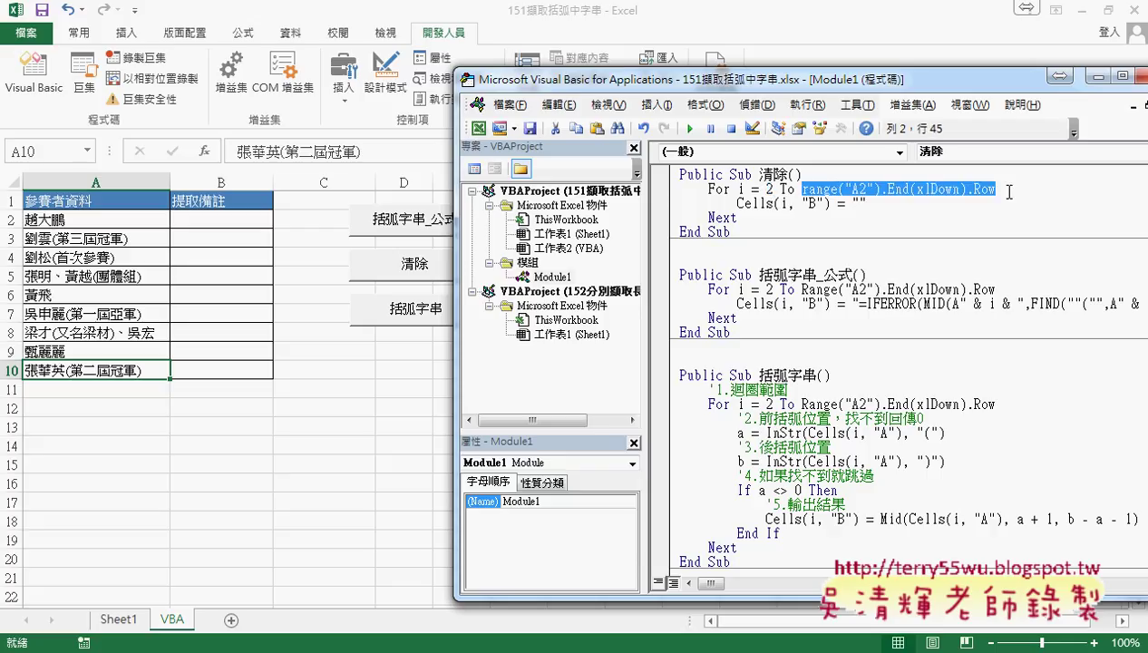
pyautogui.click(830, 203)
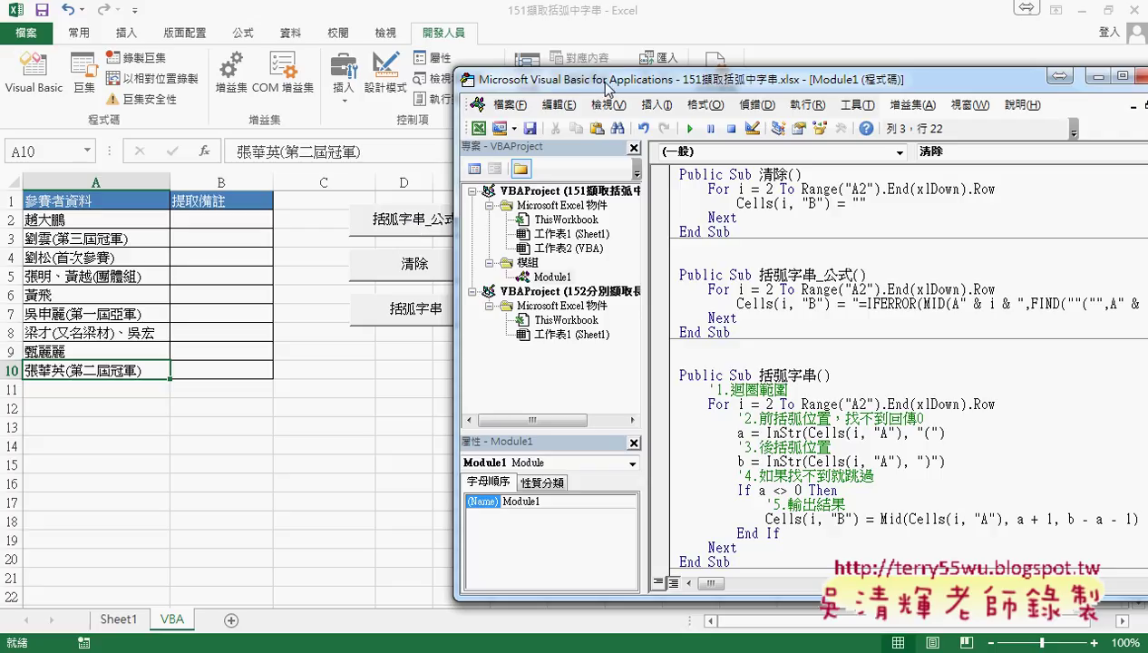
# Reposition and widen the code window to show both the 清除 and 括弧字串_公式 macros
pyautogui.moveTo(608, 85); pyautogui.dragTo(496, 61)
pyautogui.moveTo(618, 208); pyautogui.dragTo(564, 147)
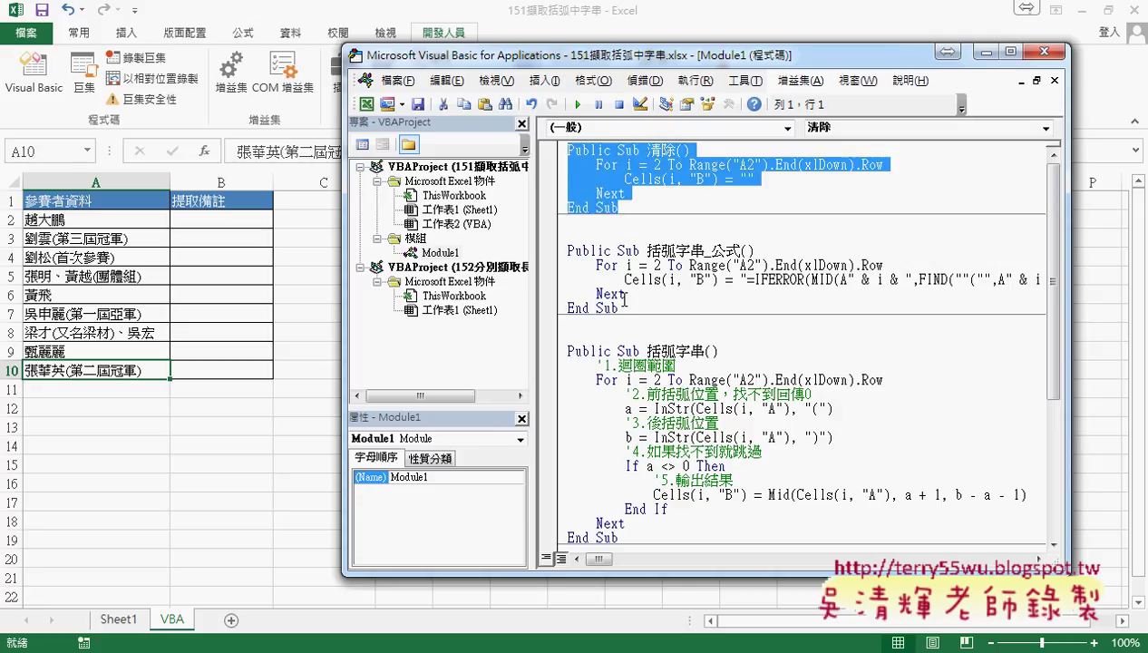
pyautogui.moveTo(619, 308); pyautogui.dragTo(553, 247)
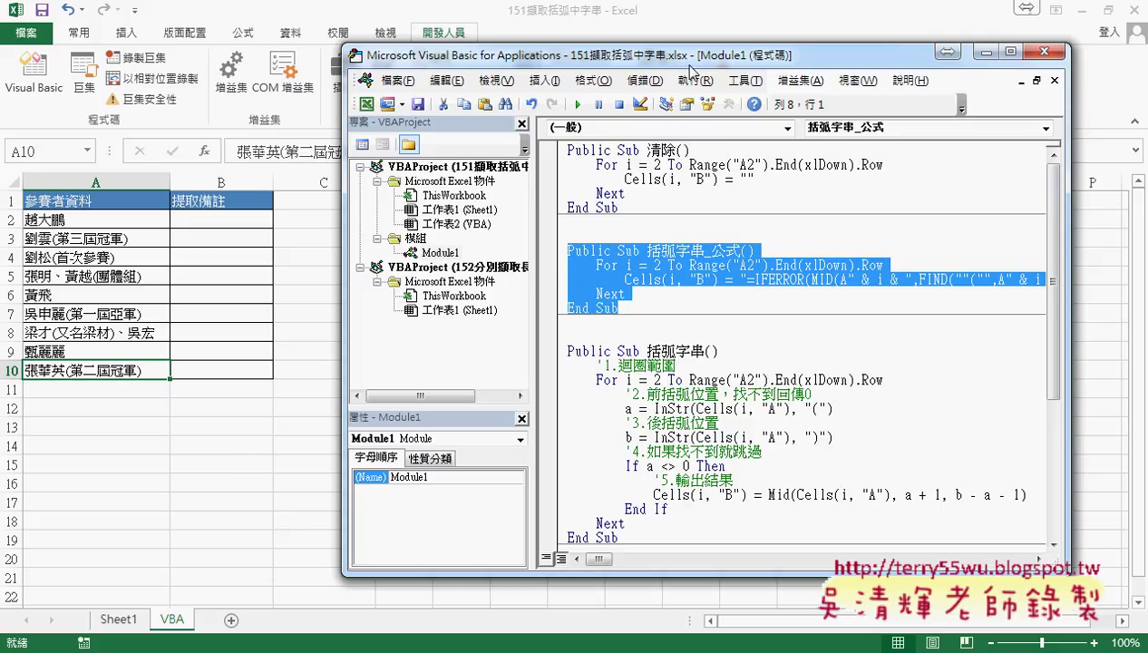
pyautogui.moveTo(680, 62); pyautogui.dragTo(492, 52)
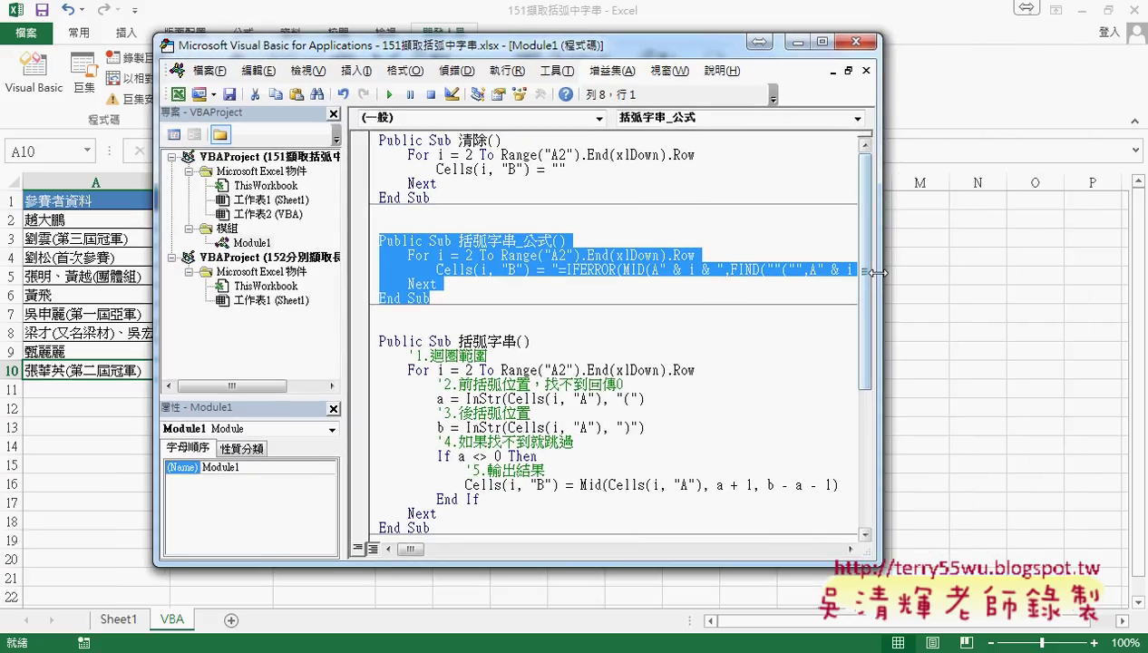
pyautogui.moveTo(879, 272); pyautogui.dragTo(1068, 272)
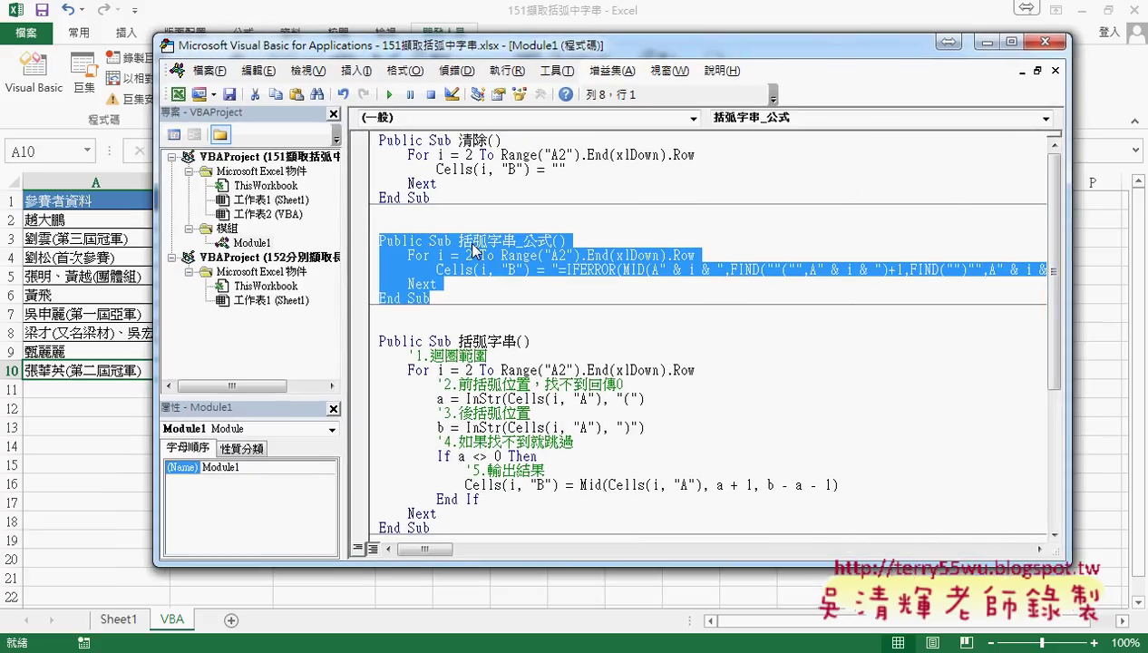
pyautogui.press('Left')
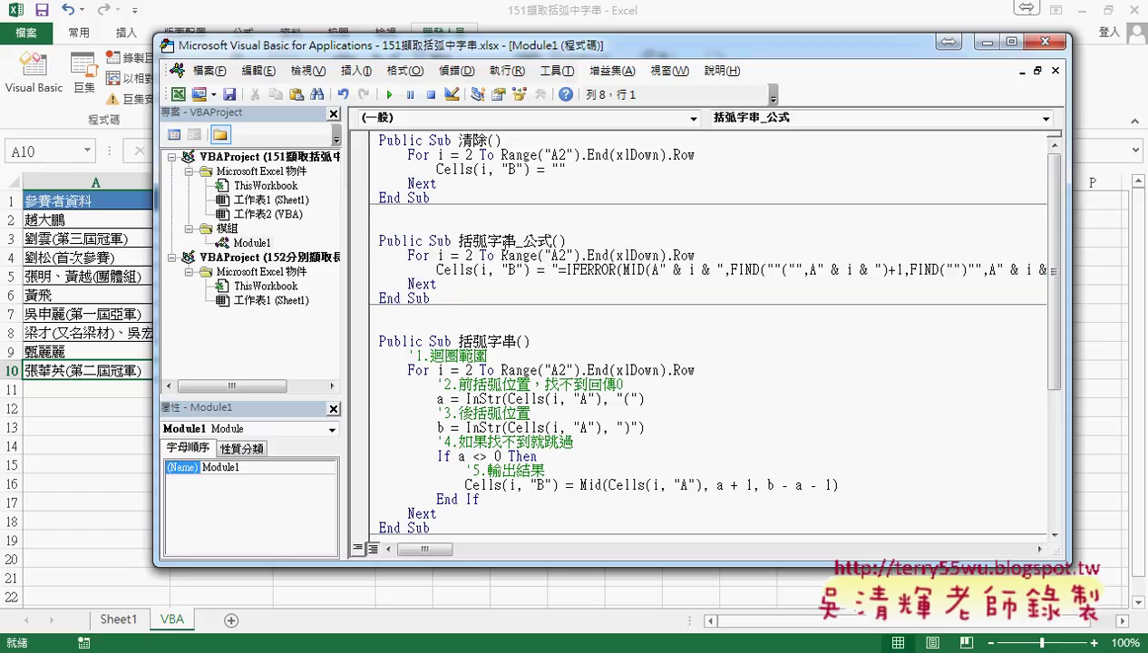
pyautogui.moveTo(458, 240); pyautogui.dragTo(517, 240)
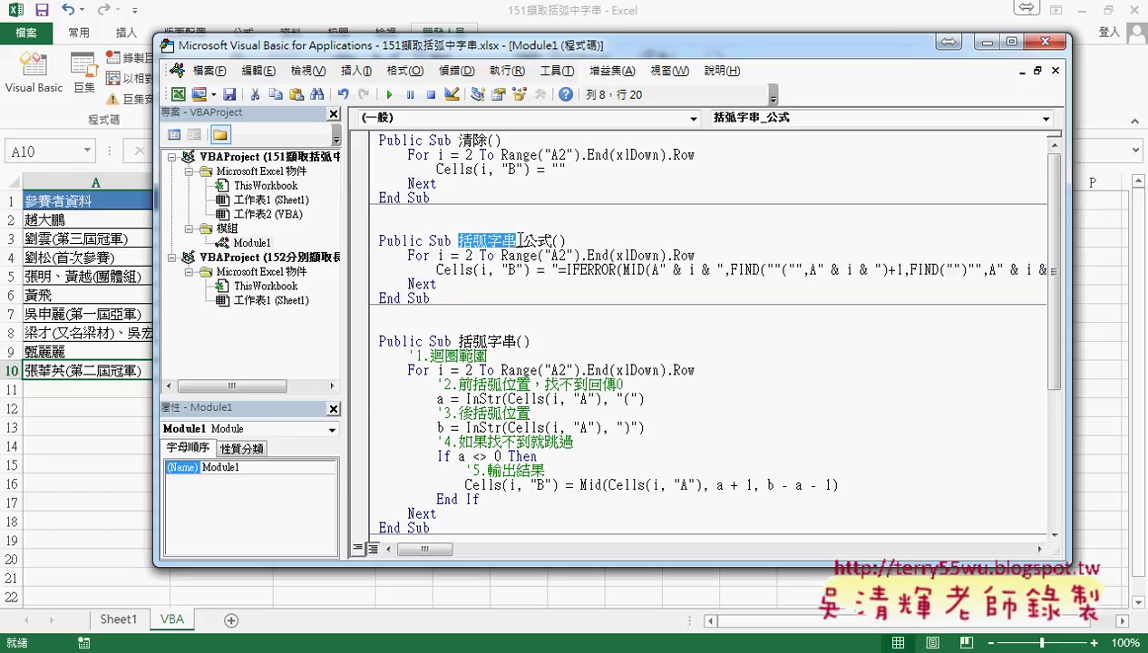
pyautogui.moveTo(555, 241); pyautogui.dragTo(524, 240)
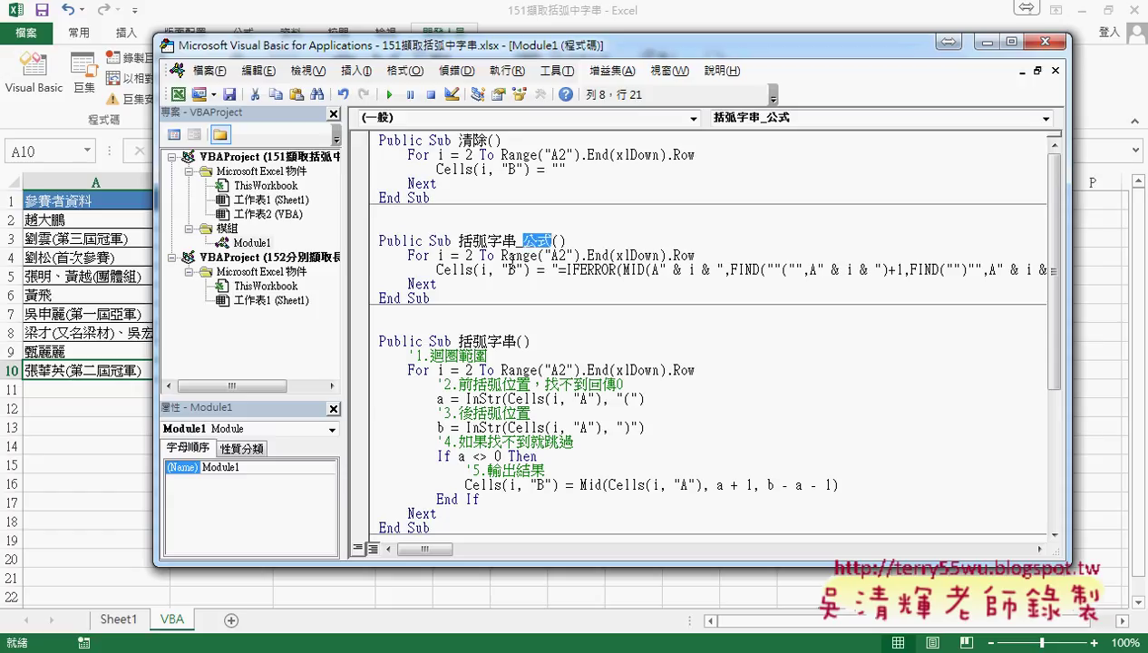
# Delete the IFERROR formula text on line 10, leaving Cells(i, "B") set to empty text
pyautogui.click(557, 269)
pyautogui.hotkey('shift', 'End')
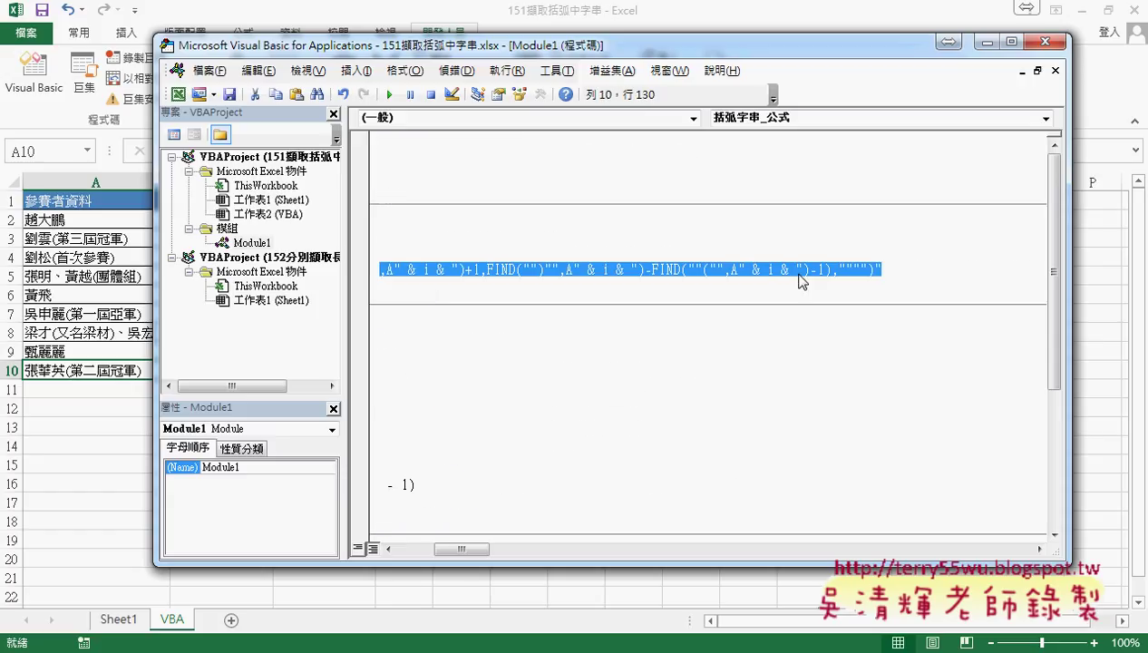
pyautogui.press('Delete')
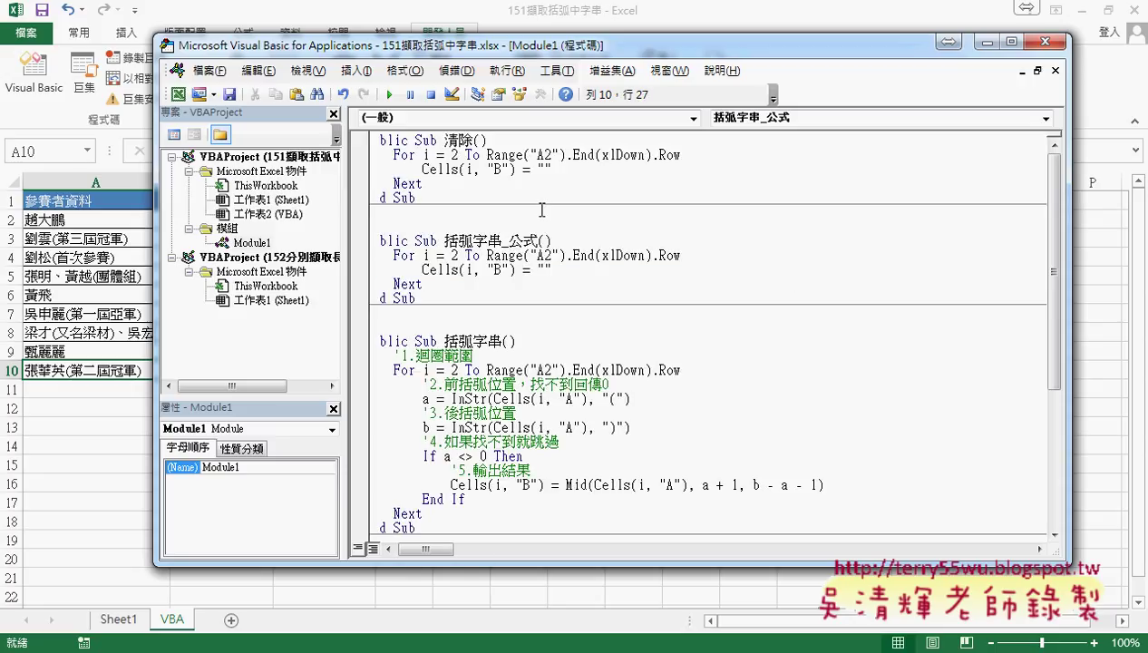
pyautogui.moveTo(406, 185); pyautogui.dragTo(375, 161)
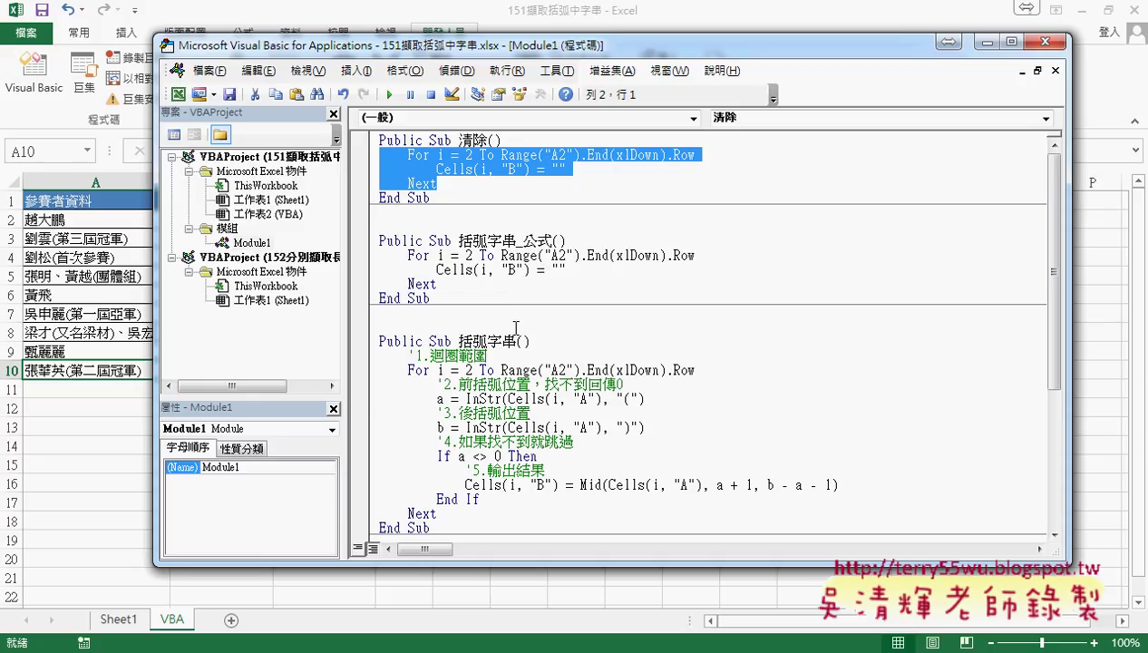
# On Sheet1, select B2's full IFERROR(MID(A2,FIND(...))) formula in the formula bar
pyautogui.click(119, 620)
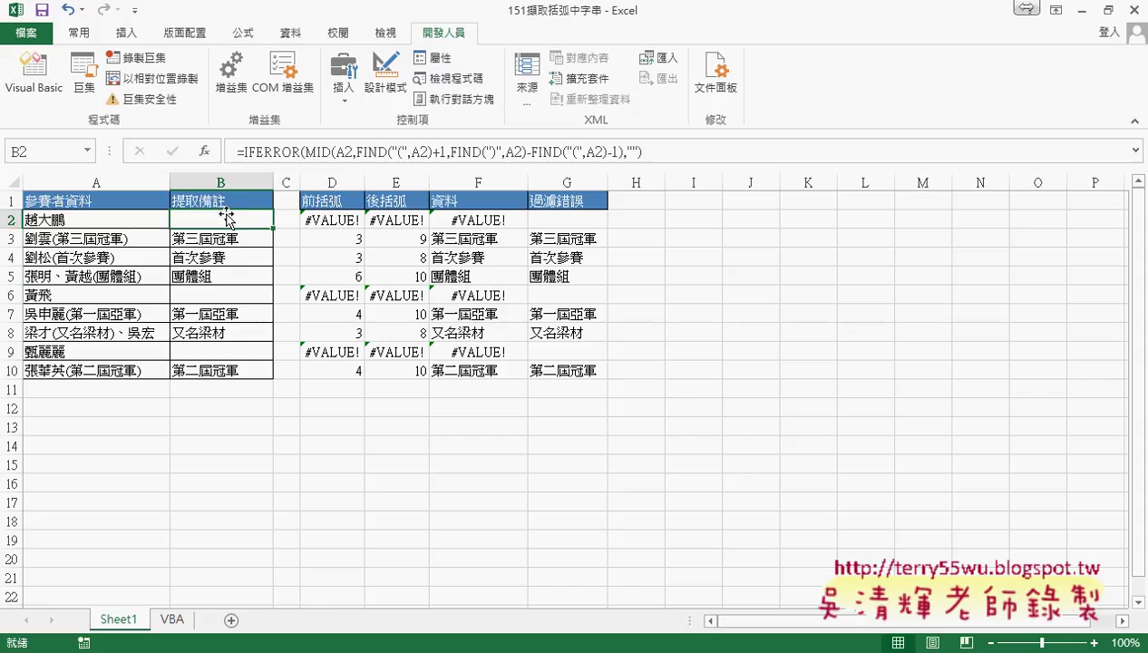
pyautogui.moveTo(238, 151); pyautogui.dragTo(768, 149)
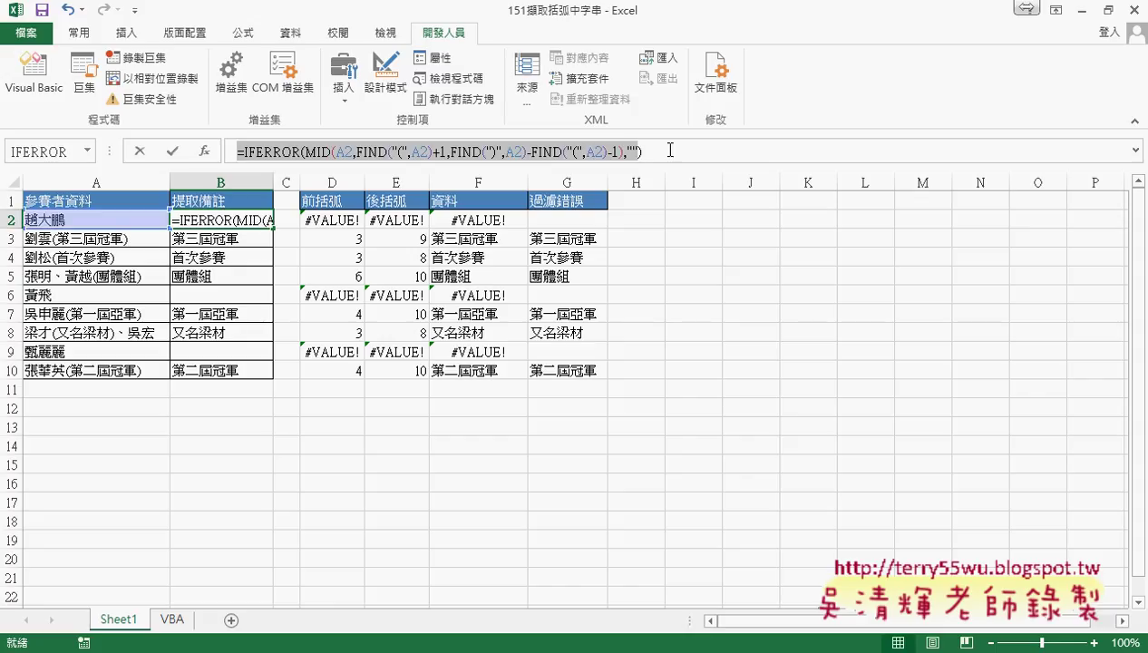
pyautogui.moveTo(768, 149); pyautogui.dragTo(190, 159)
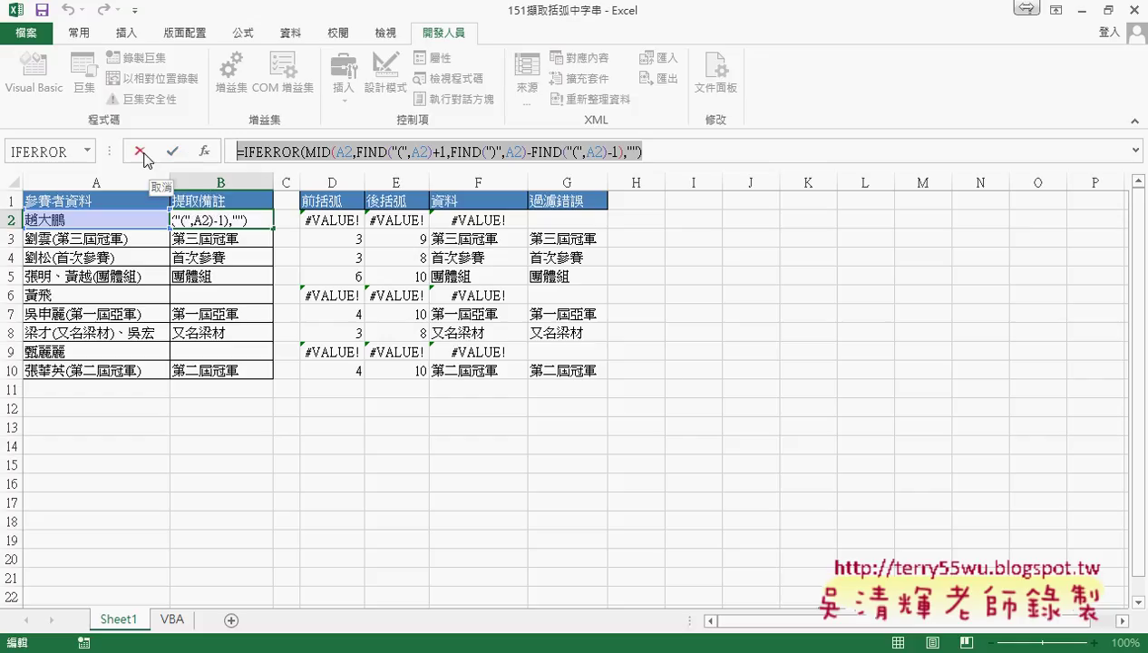
# Cancel the B2 edit and bring the 括弧字串_公式 code back to the front
pyautogui.click(348, 591)
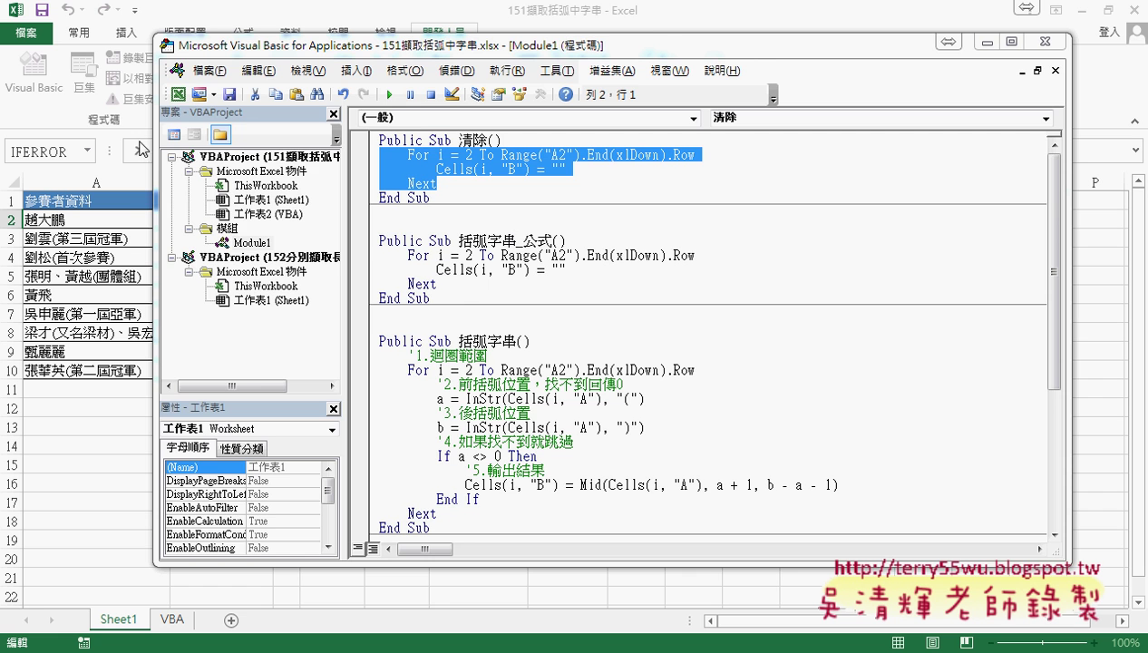
pyautogui.click(98, 480)
pyautogui.press('Escape')
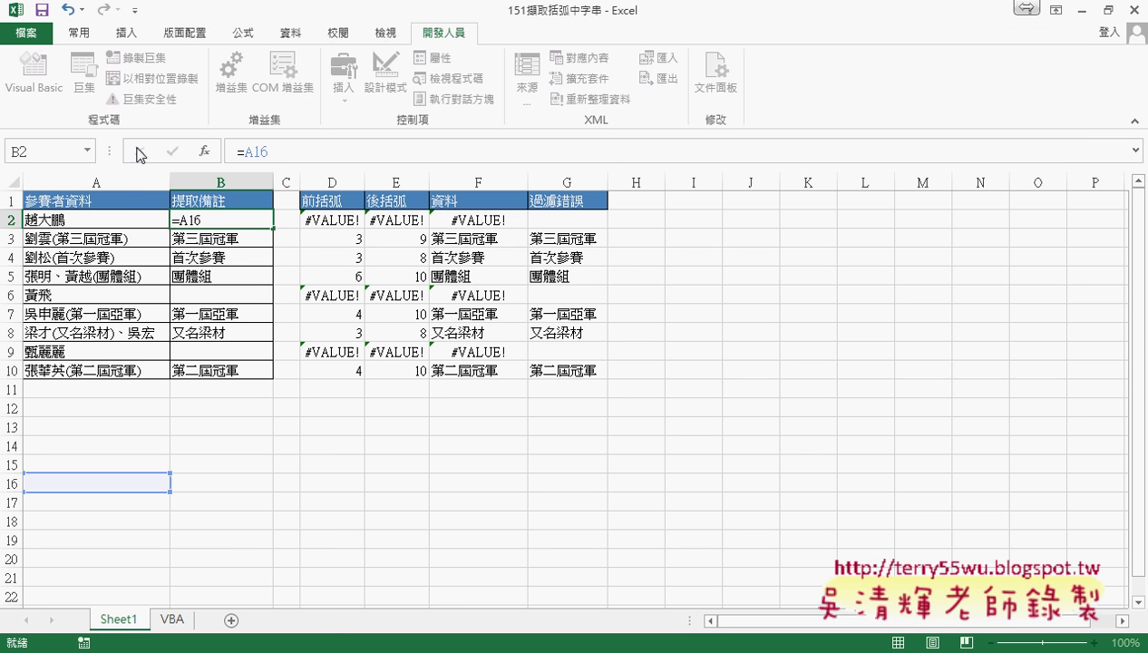
pyautogui.hotkey('alt', 'Tab')
pyautogui.press('Tab')
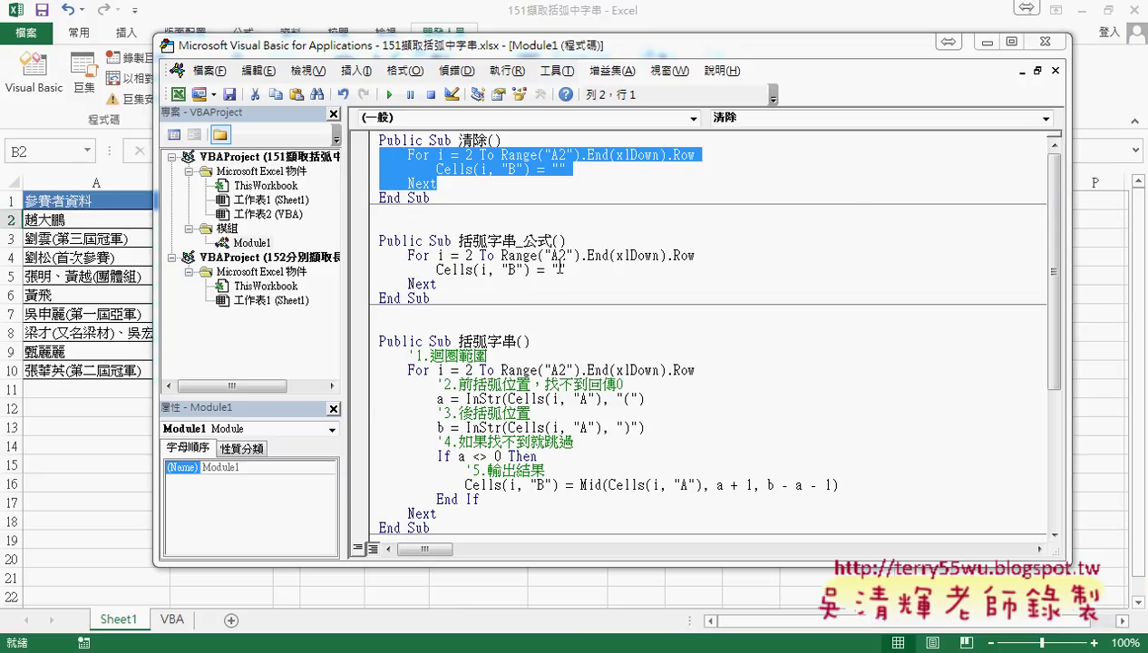
pyautogui.click(558, 268)
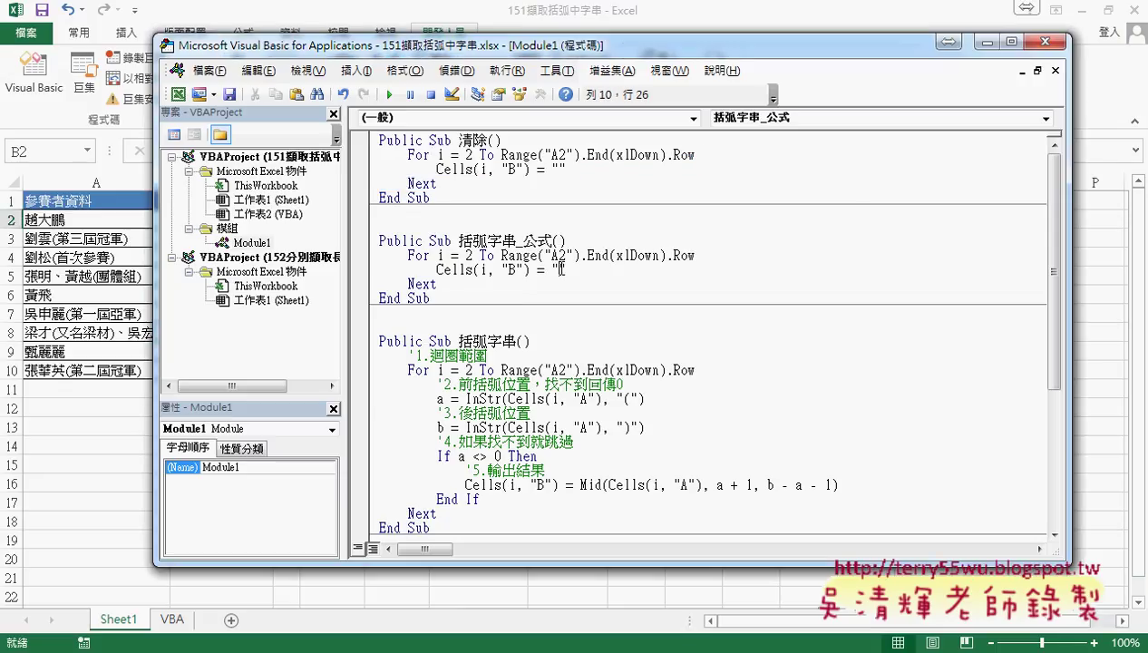
pyautogui.moveTo(616, 51); pyautogui.dragTo(751, 46)
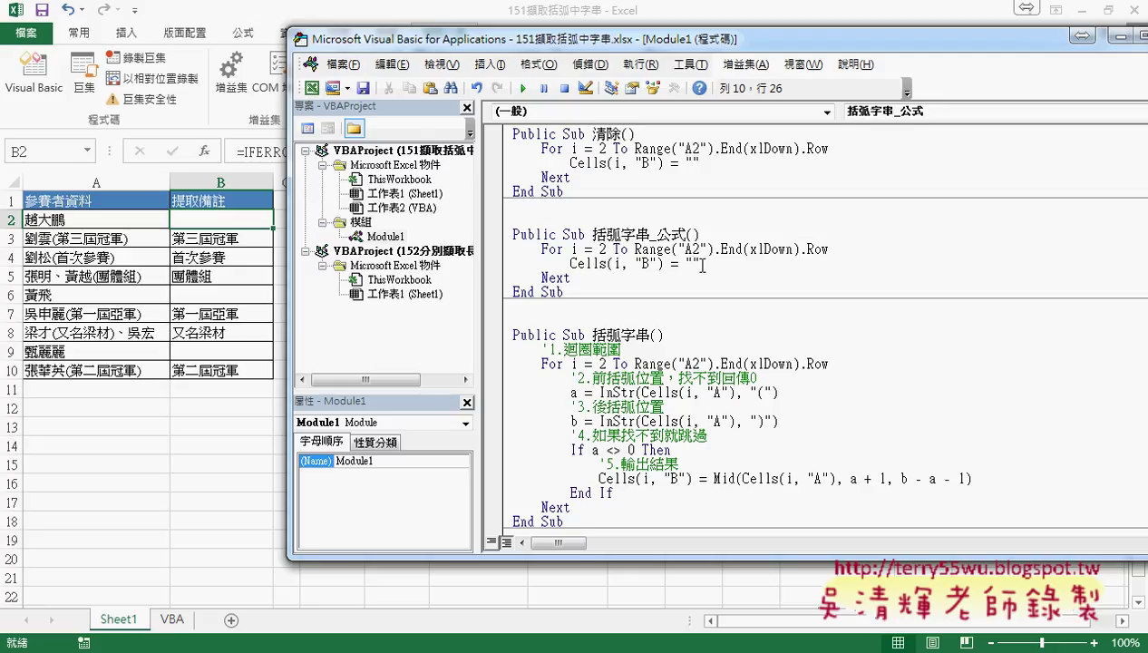
# Open a new Notepad document from Accessories and paste the IFERROR formula into it
pyautogui.click(22, 646)
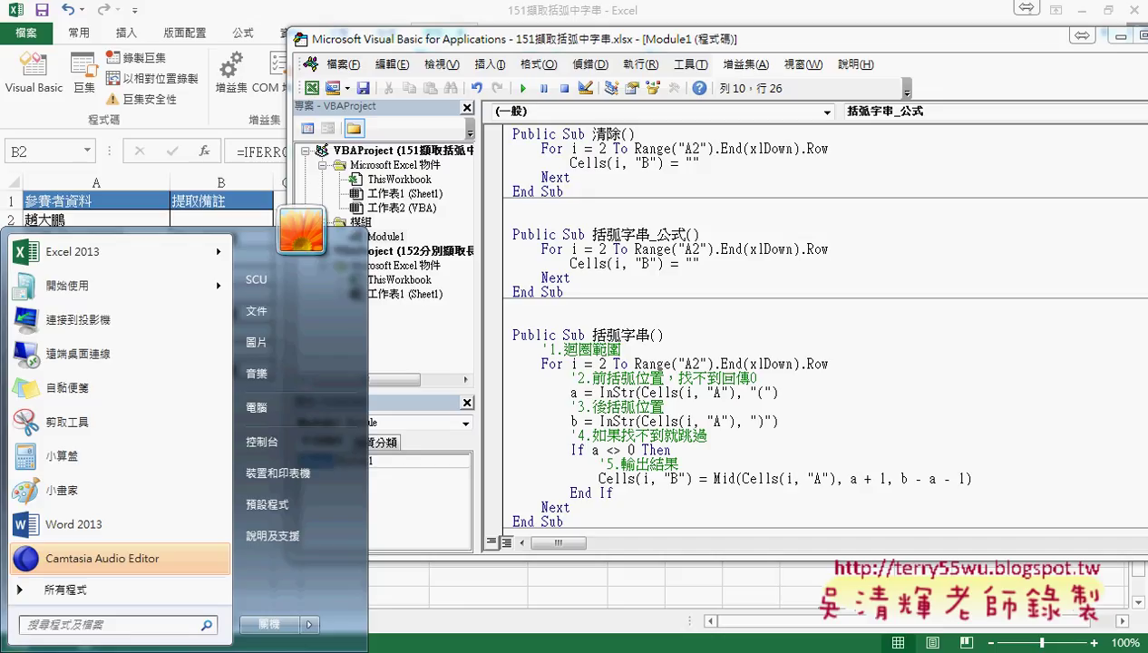
pyautogui.click(114, 595)
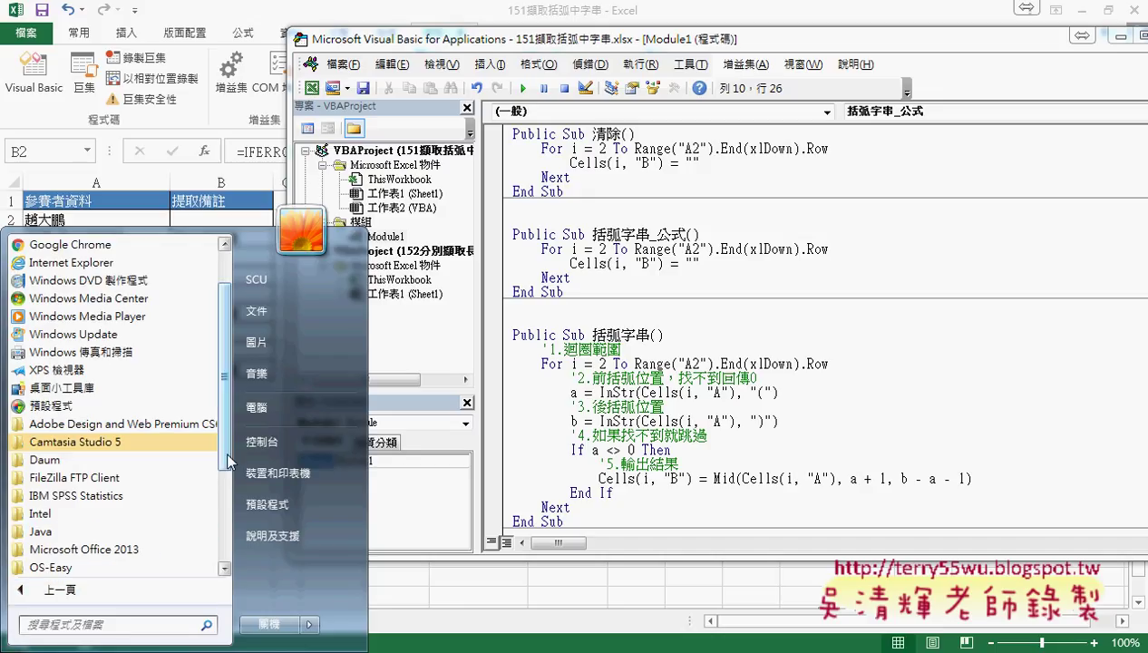
pyautogui.scroll(-3, 136, 408)
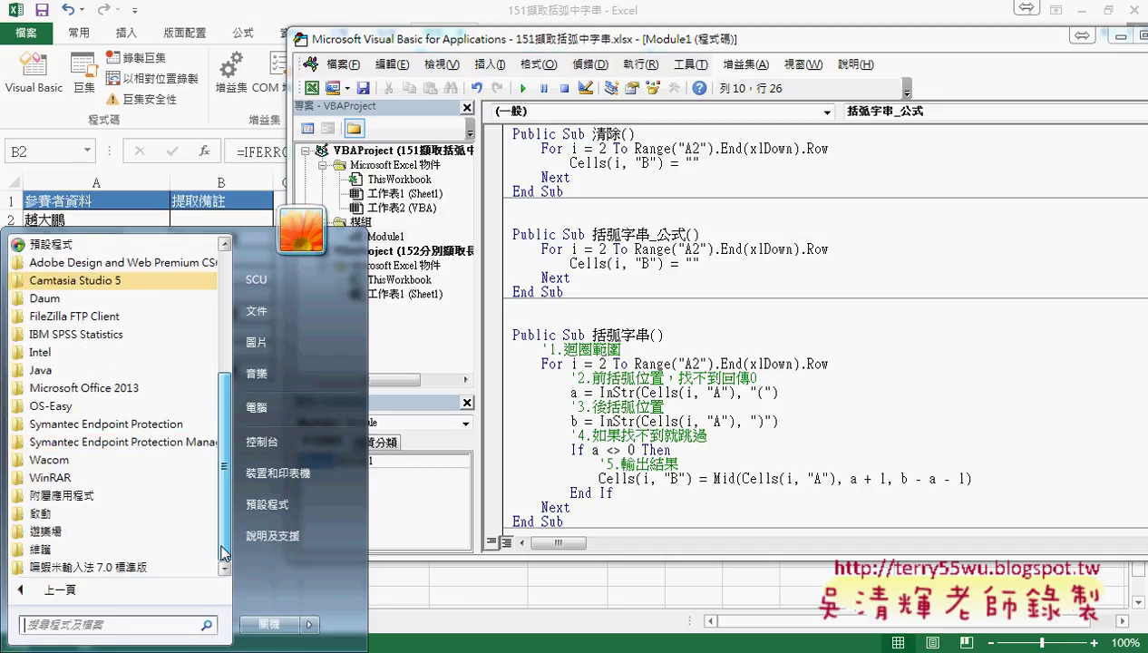
pyautogui.click(146, 496)
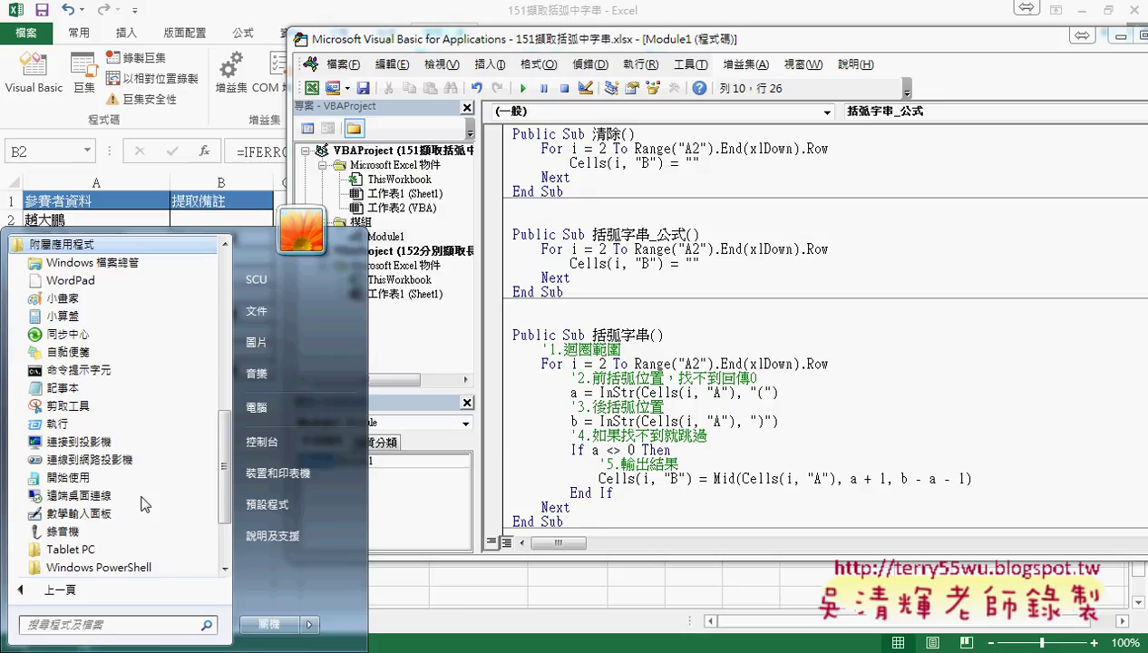
pyautogui.click(115, 390)
pyautogui.rightClick(418, 338)
pyautogui.click(436, 418)
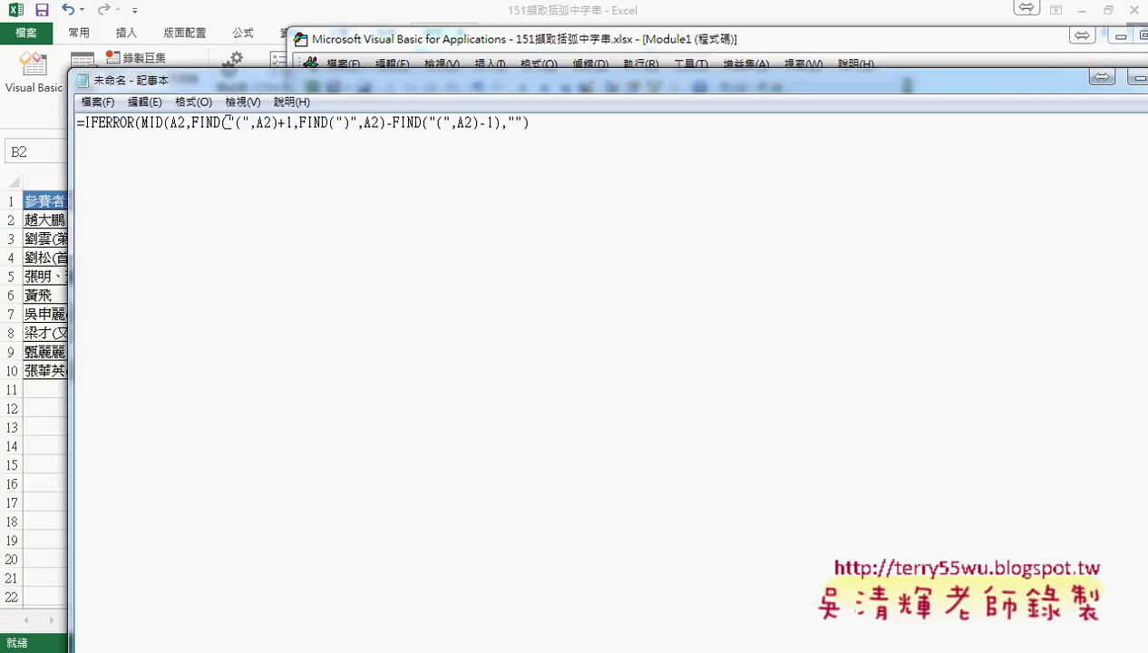
# Tidy the quote marks after FIND( in the pasted formula
pyautogui.moveTo(226, 122); pyautogui.dragTo(237, 122)
pyautogui.click(237, 120)
pyautogui.write('"')
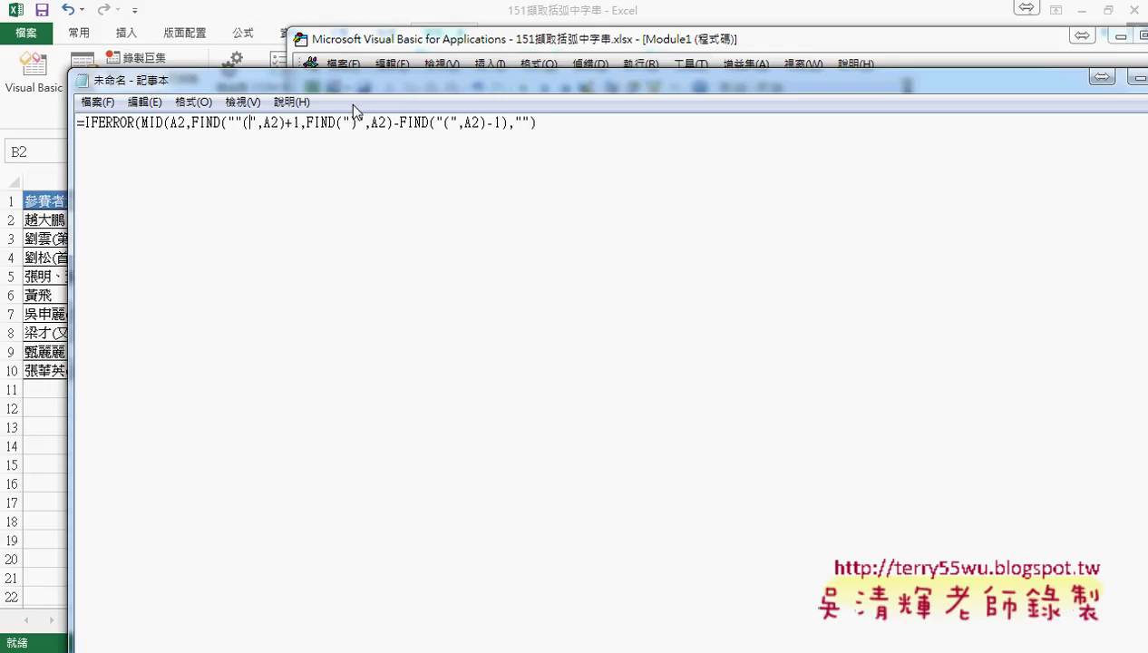
pyautogui.write('"')
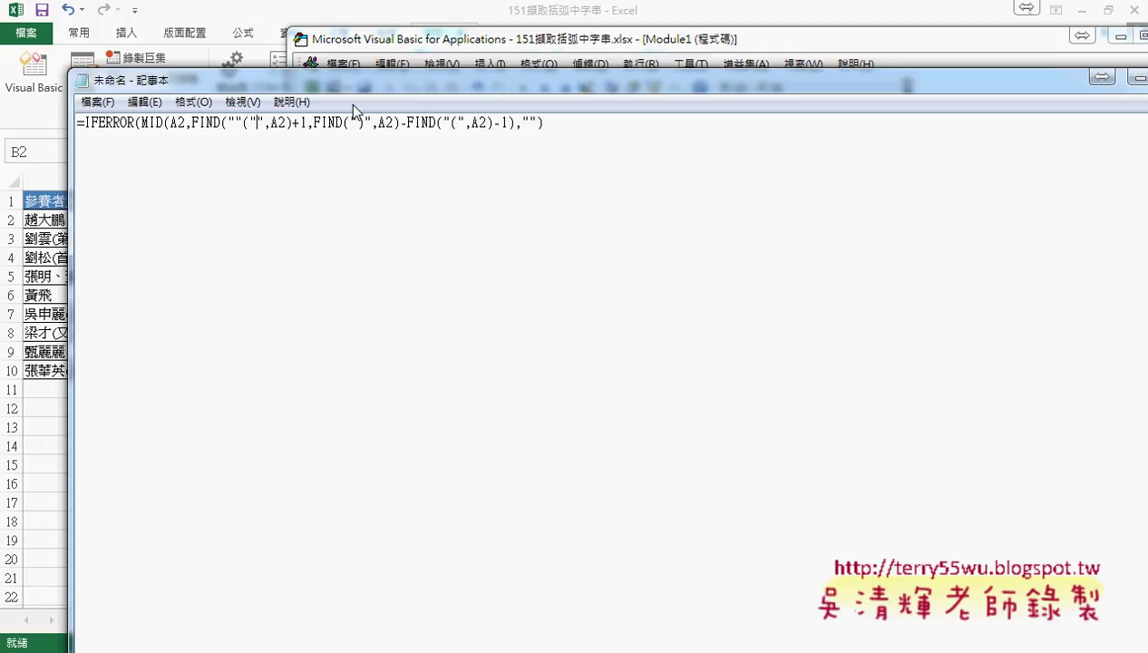
pyautogui.press('Delete')
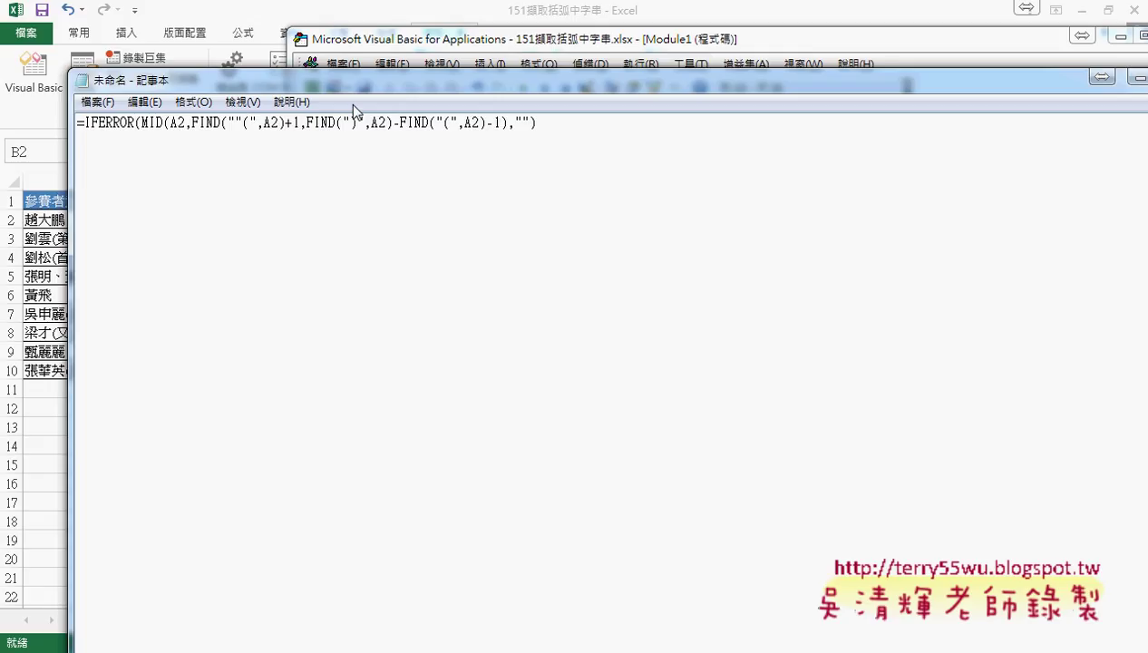
pyautogui.press('Delete')
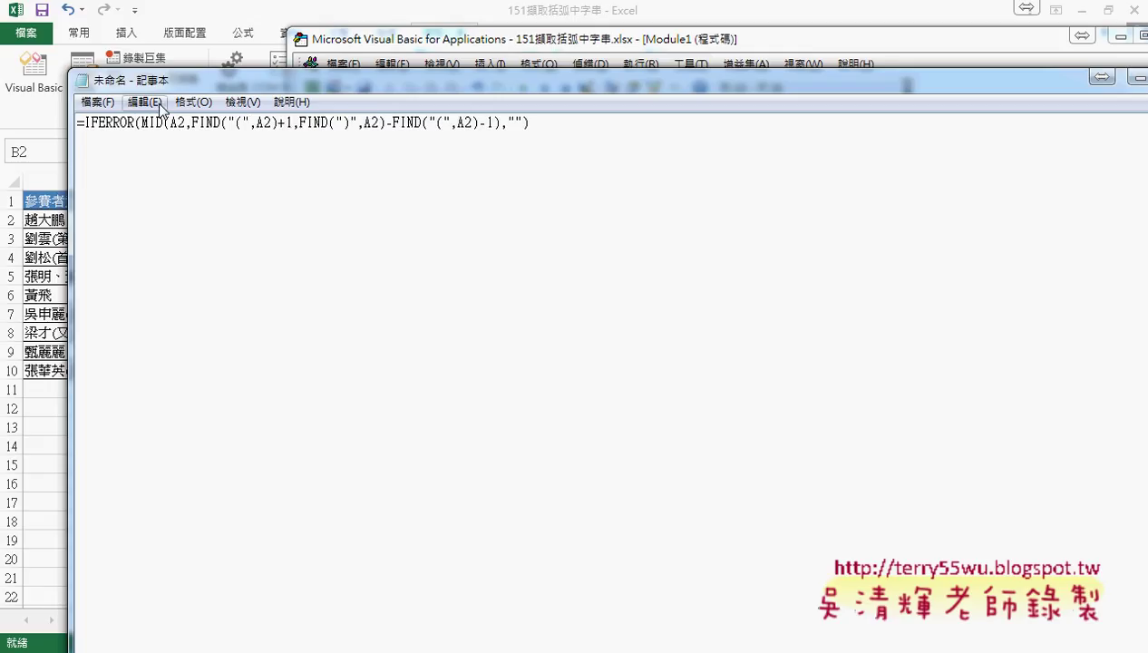
# Replace every " with "" throughout the Notepad formula
pyautogui.click(161, 108)
pyautogui.click(173, 278)
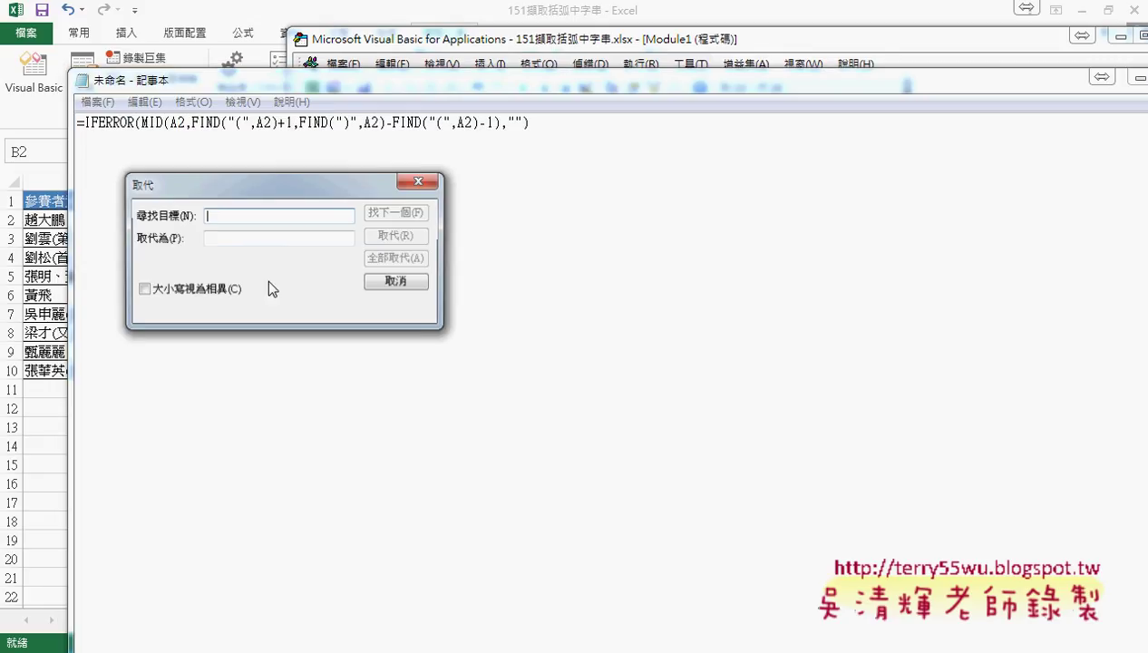
pyautogui.write('"')
pyautogui.click(304, 237)
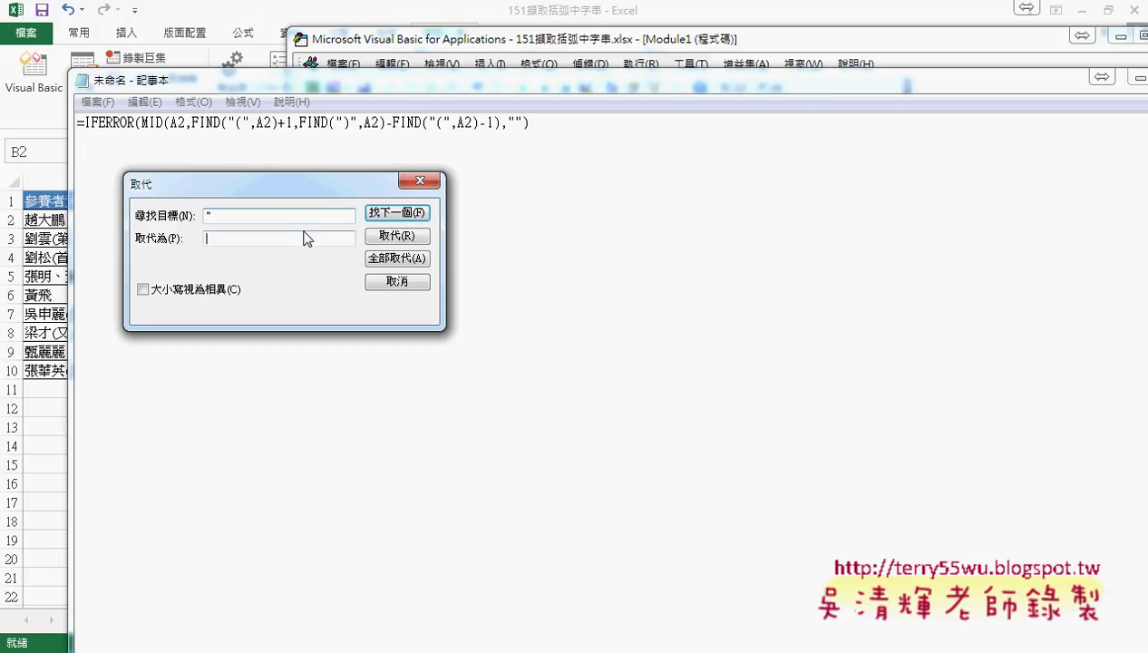
pyautogui.write('"')
pyautogui.click(382, 260)
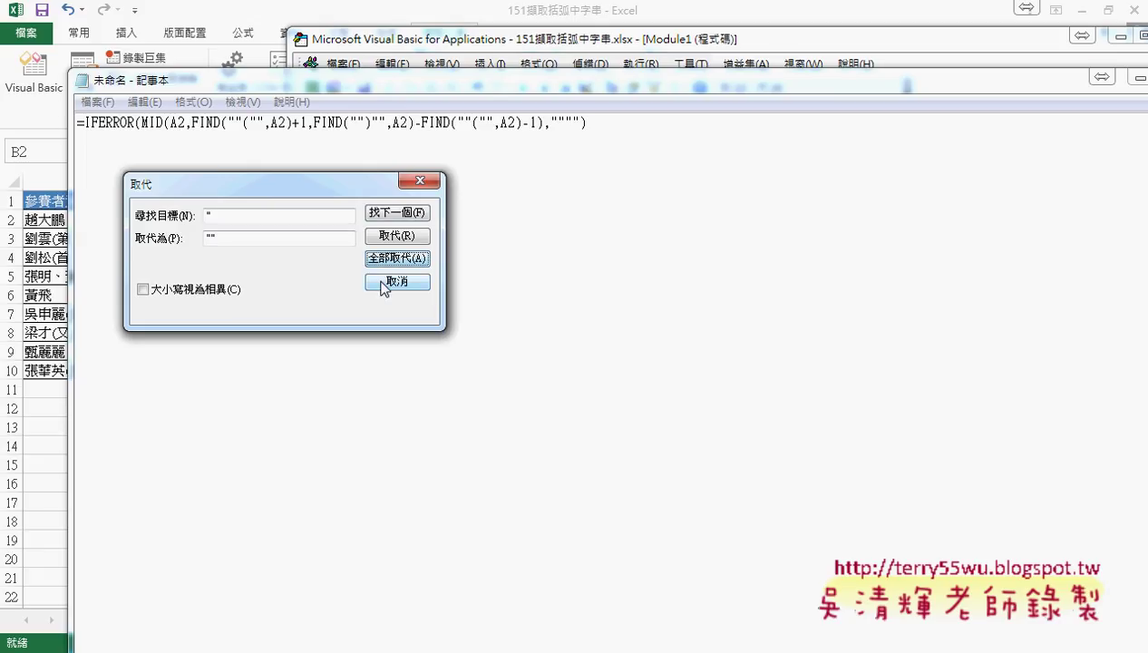
pyautogui.click(379, 281)
# Copy the quote-doubled formula line and minimise Notepad
pyautogui.moveTo(610, 140); pyautogui.dragTo(238, 130)
pyautogui.rightClick(237, 130)
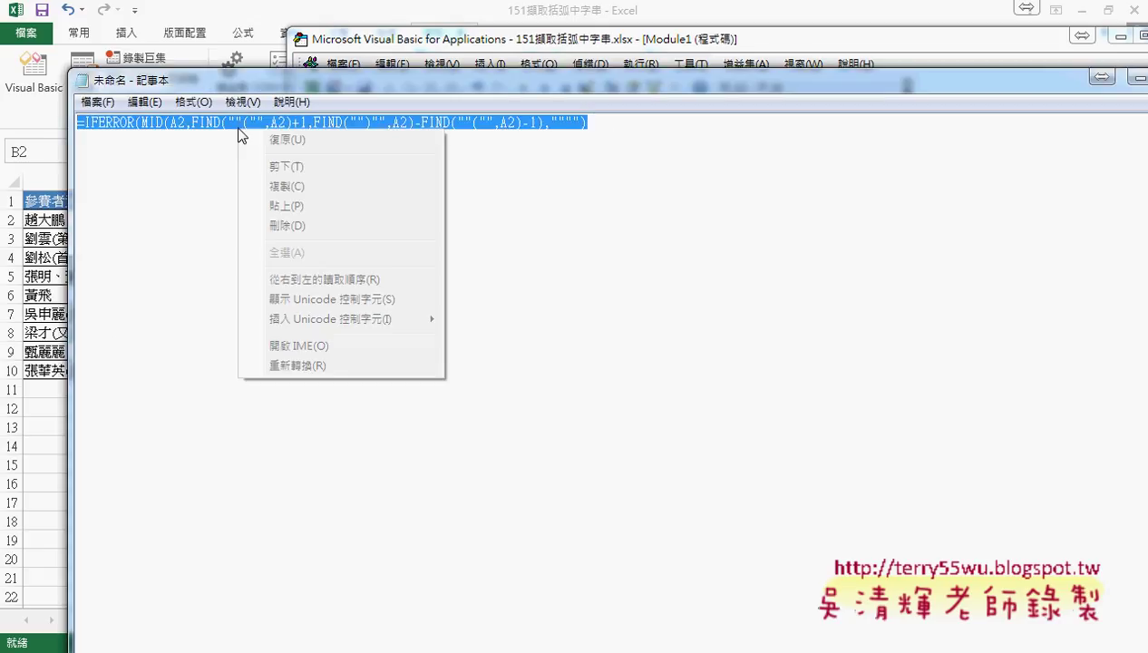
pyautogui.click(284, 183)
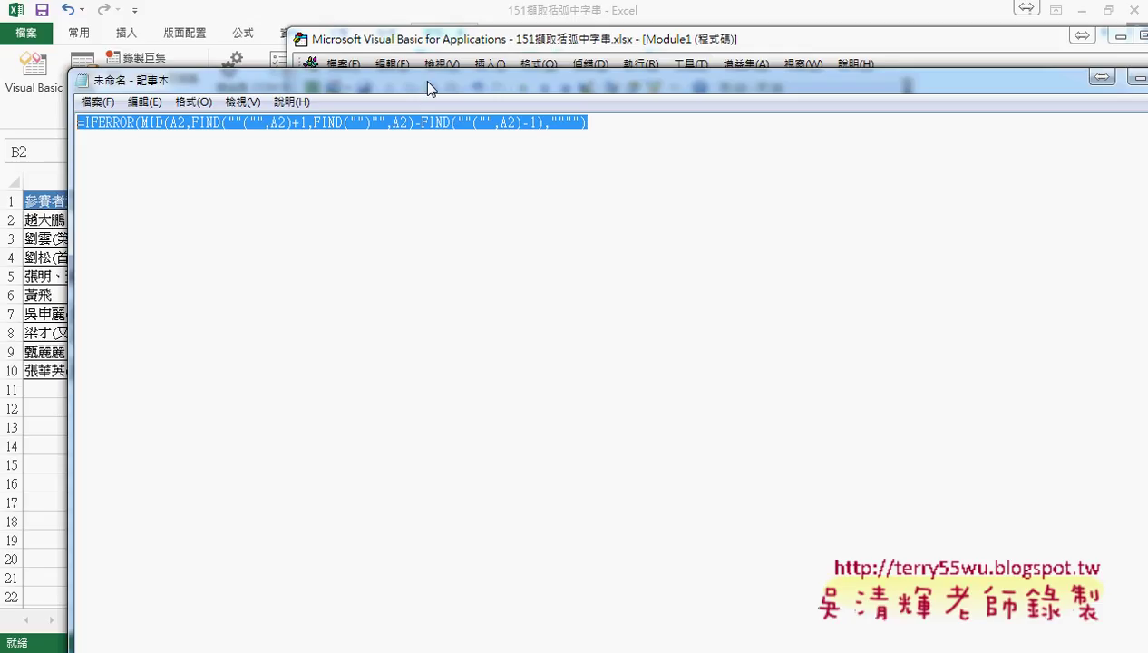
pyautogui.moveTo(422, 80); pyautogui.dragTo(329, 87)
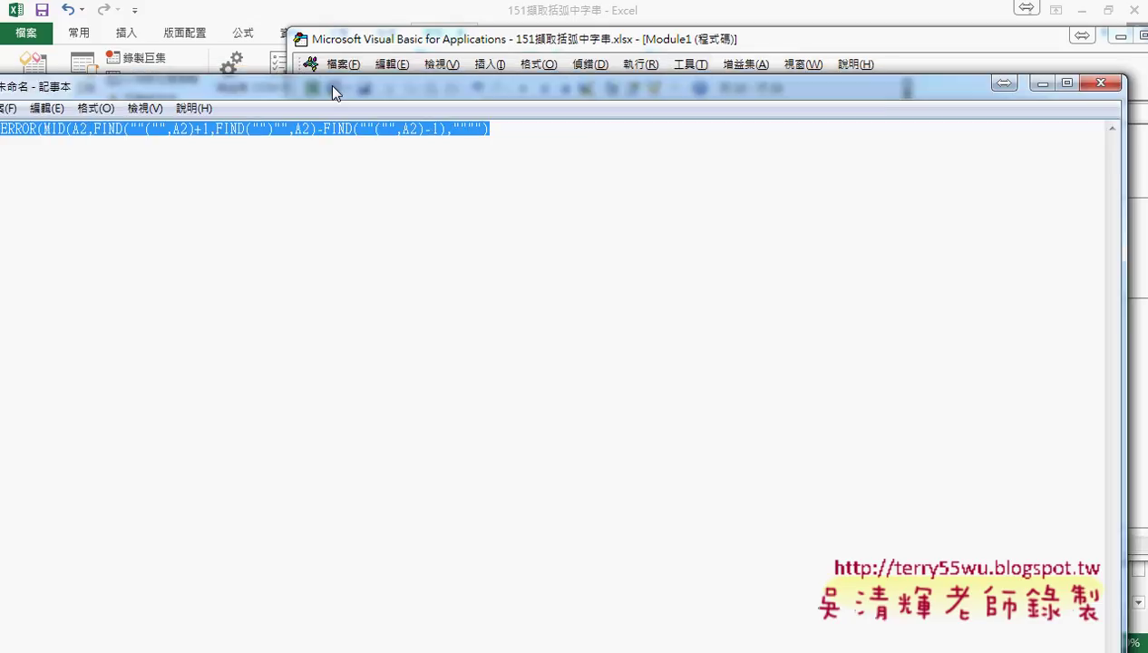
pyautogui.click(1043, 91)
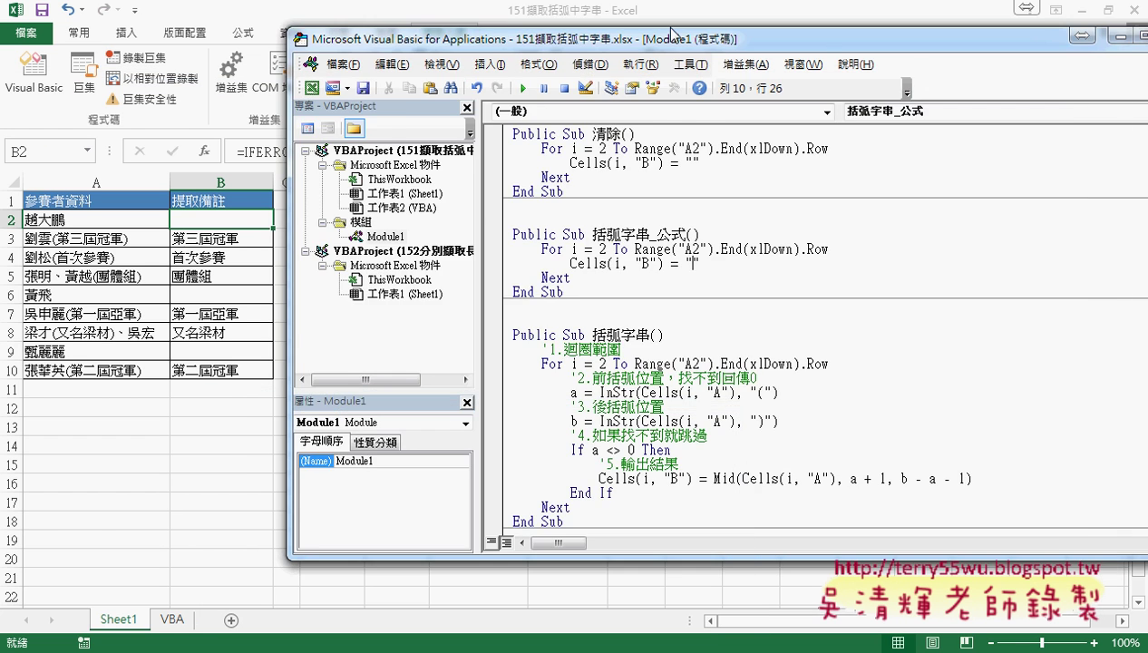
# Paste the quote-doubled IFERROR formula between the quotes on line 10 of 括弧字串_公式
pyautogui.click(498, 10)
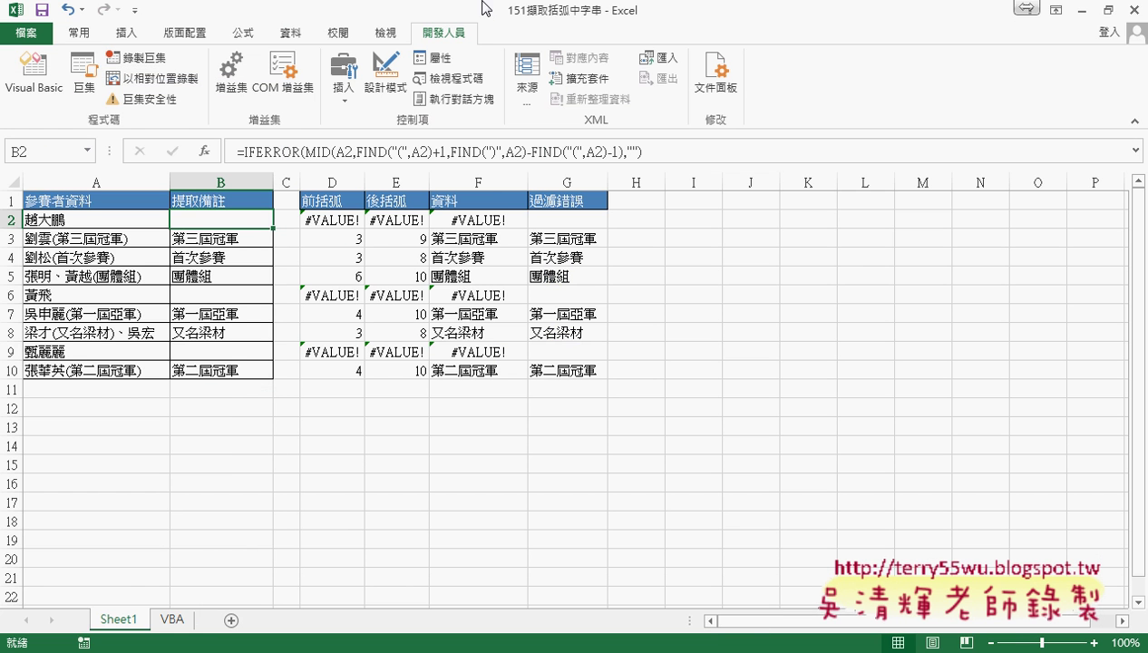
pyautogui.click(226, 649)
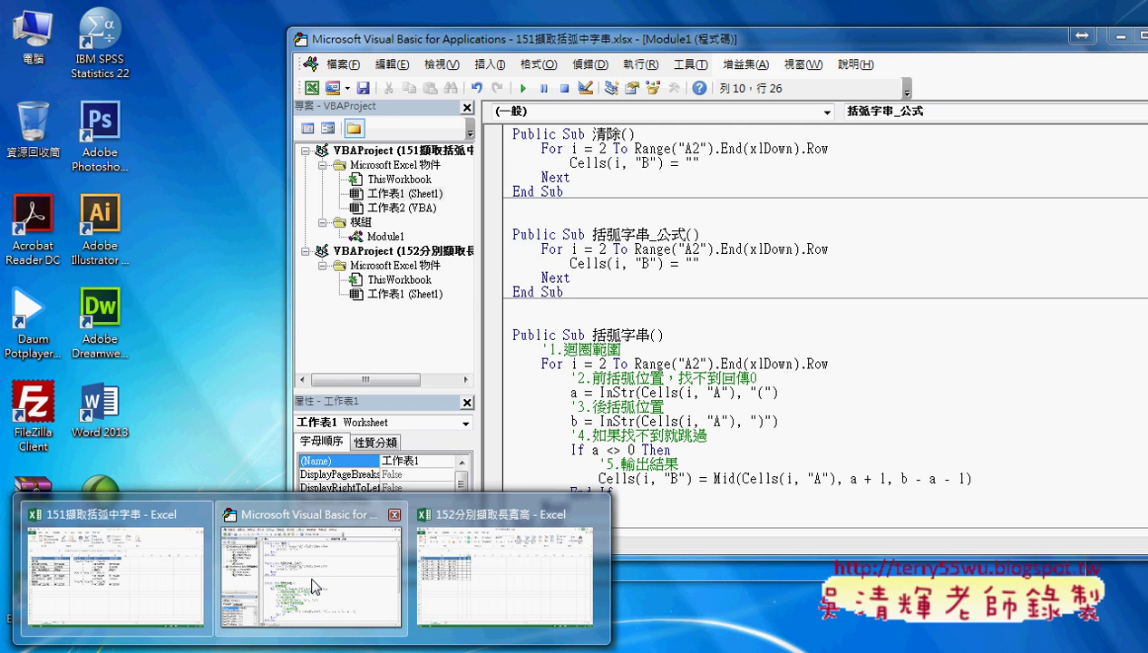
pyautogui.click(310, 576)
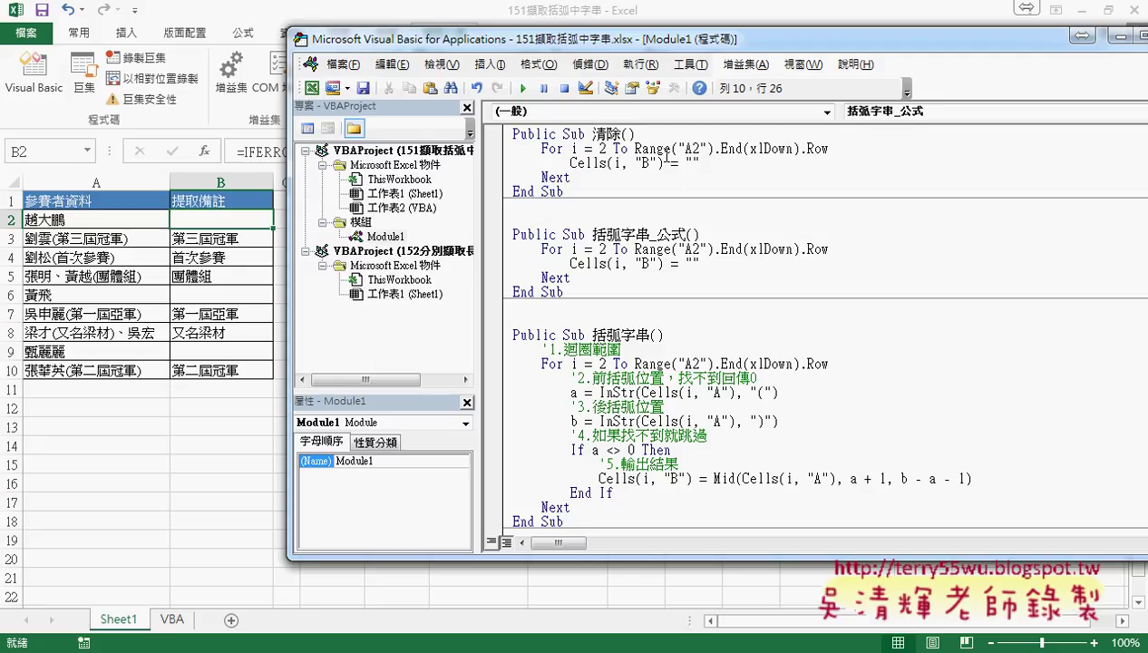
pyautogui.hotkey('ctrl', 'v')
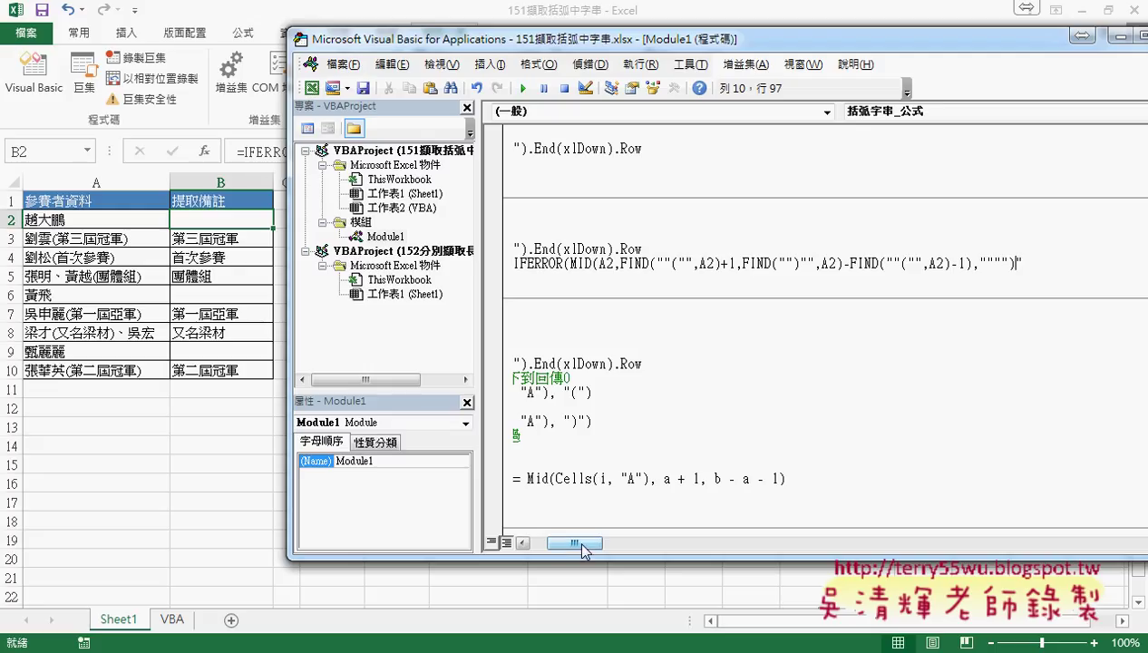
pyautogui.moveTo(583, 549); pyautogui.dragTo(535, 549)
# Switch to the VBA sheet and run the 括弧字串_公式 macro
pyautogui.click(172, 624)
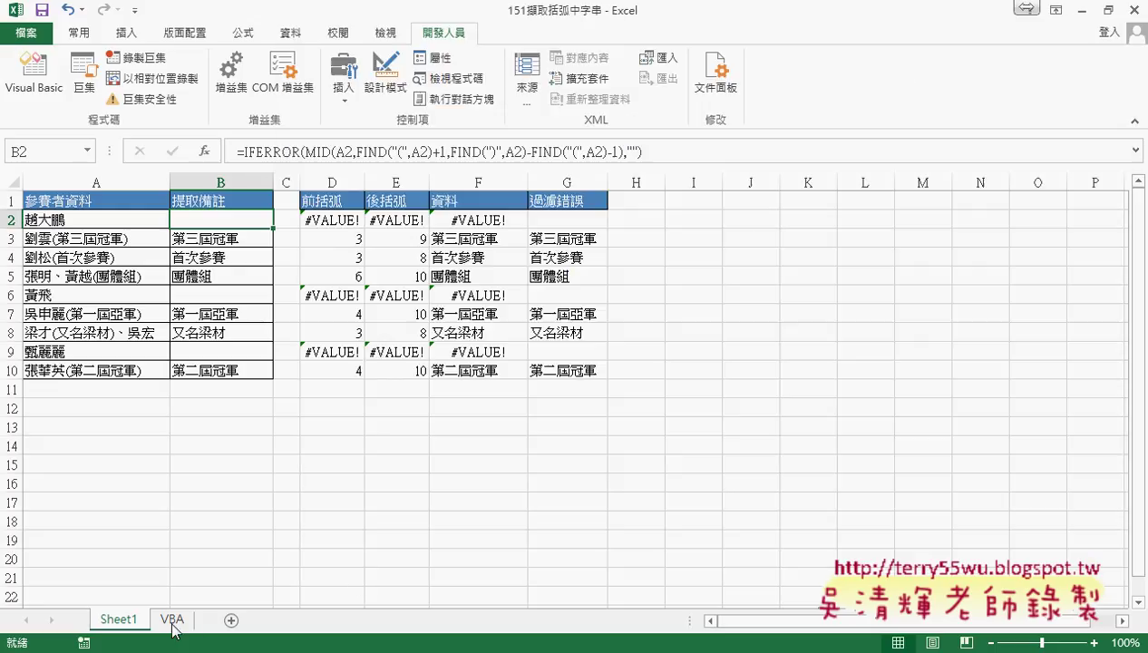
pyautogui.click(172, 622)
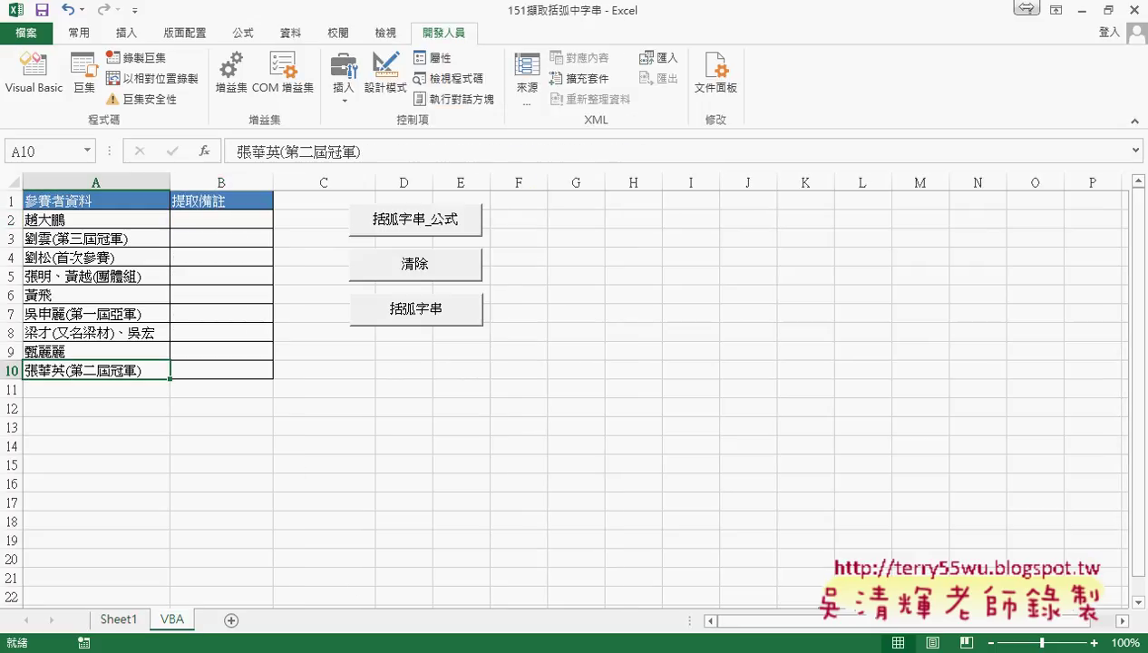
pyautogui.click(384, 546)
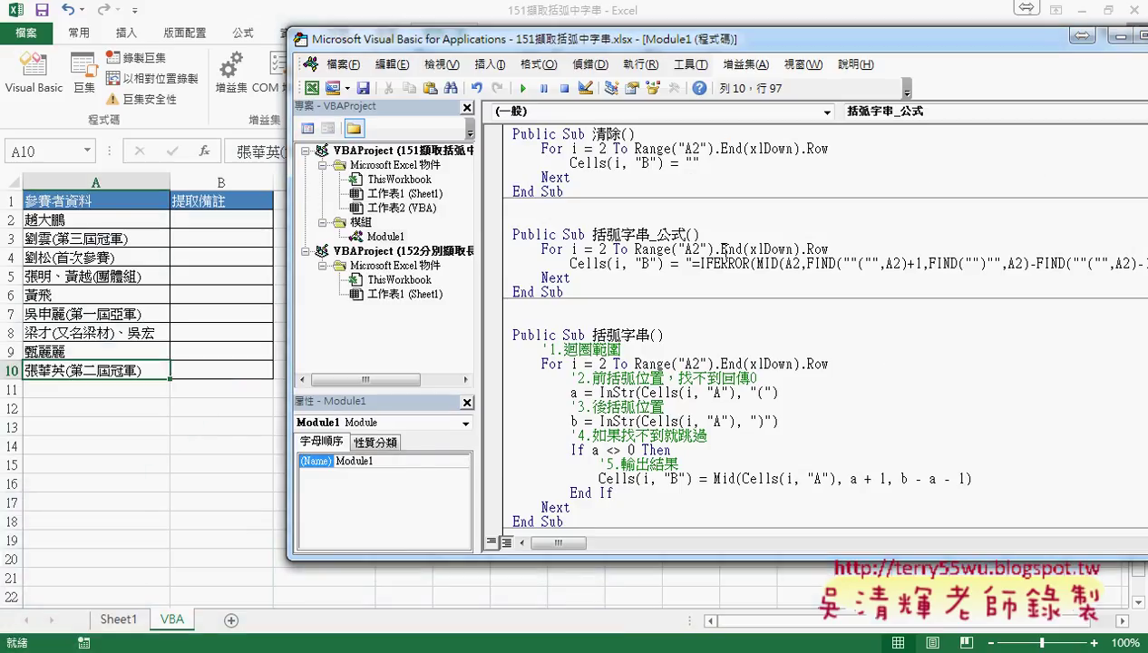
pyautogui.click(707, 261)
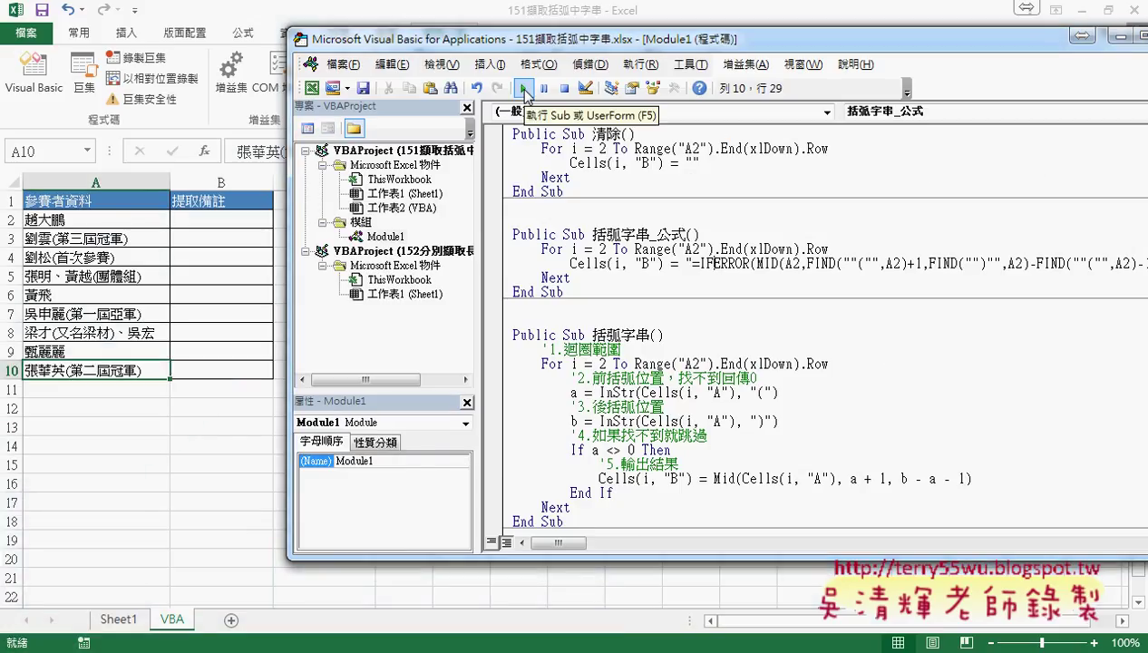
pyautogui.click(218, 225)
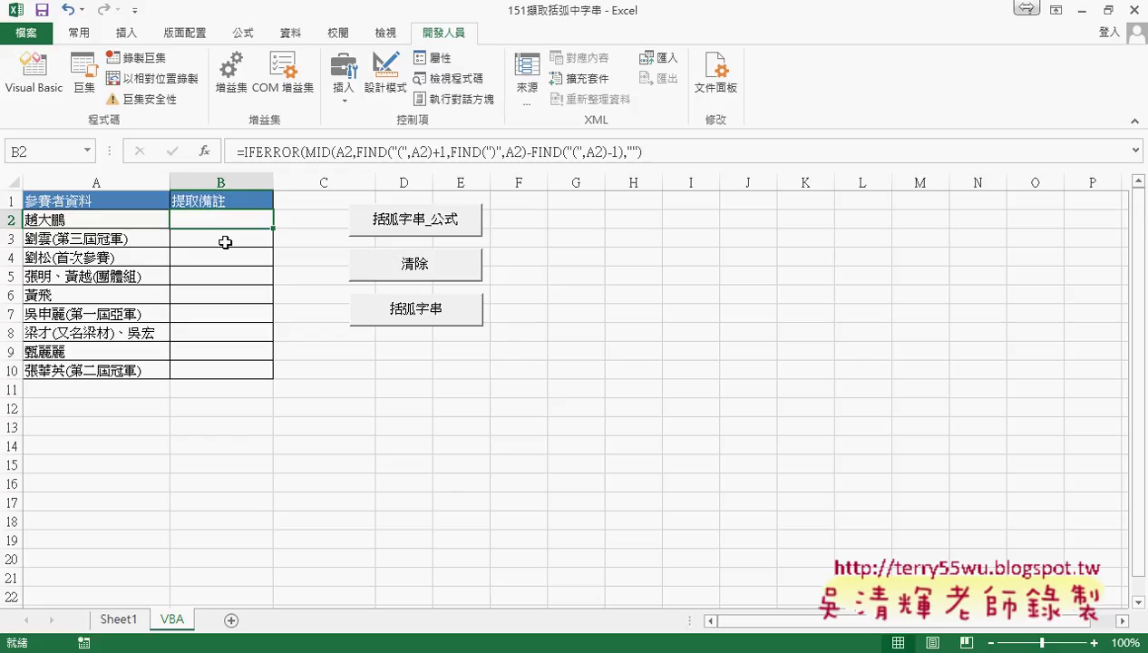
# Inspect the formulas in B2–B4, all still referencing A2, then reopen the VBA editor
pyautogui.click(225, 240)
pyautogui.click(226, 261)
pyautogui.click(228, 240)
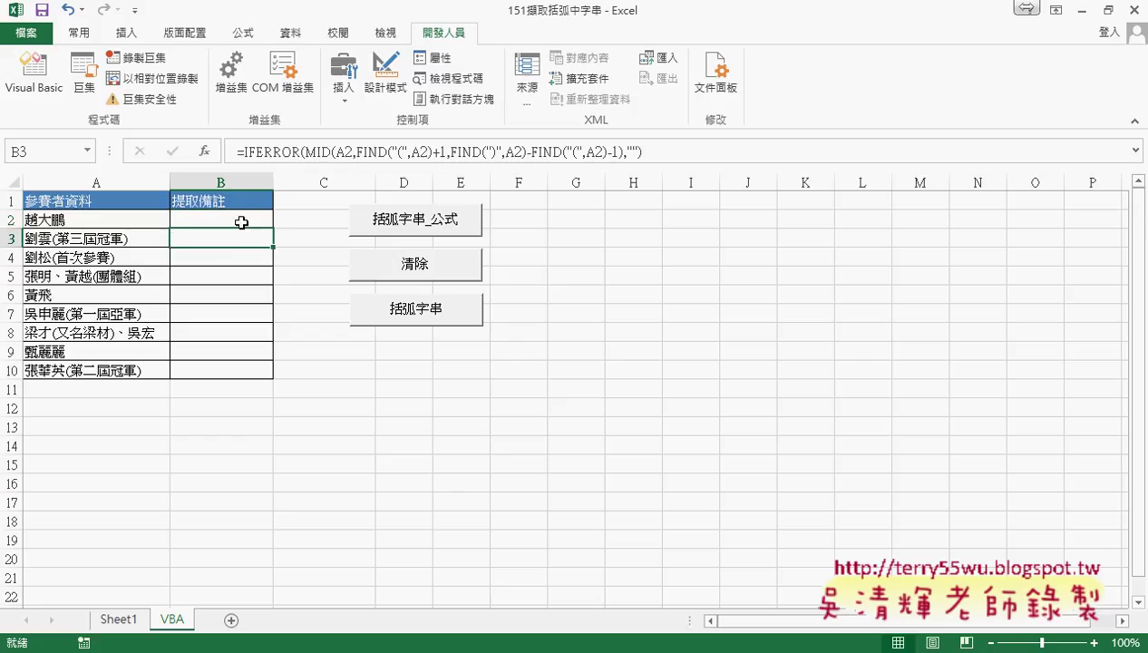
pyautogui.click(236, 222)
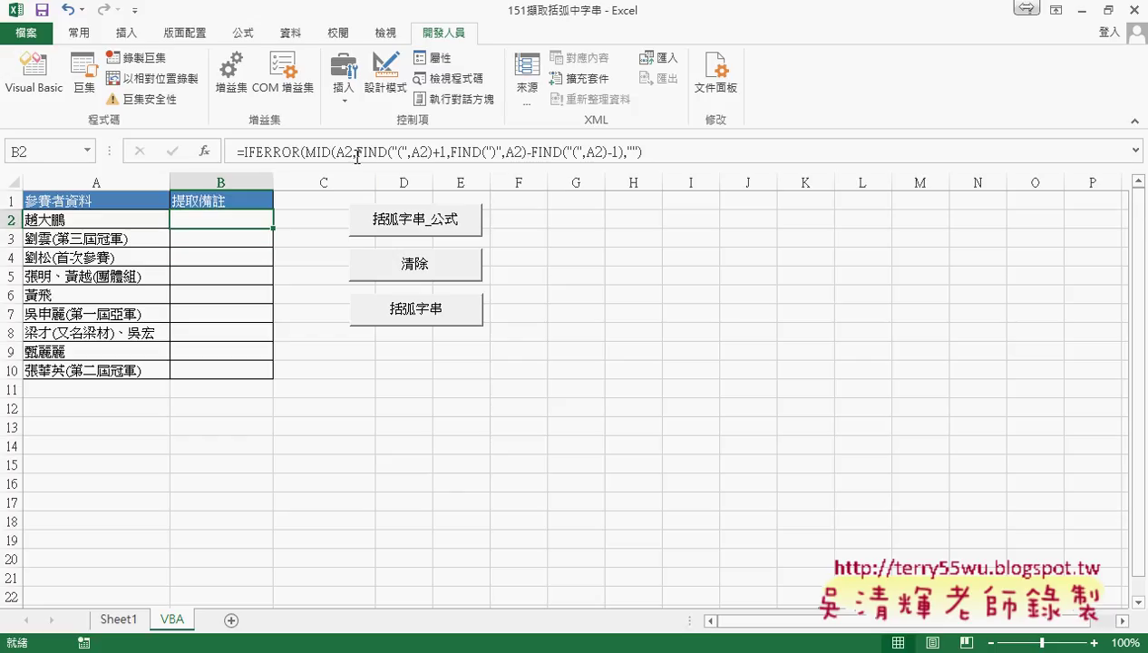
pyautogui.click(236, 239)
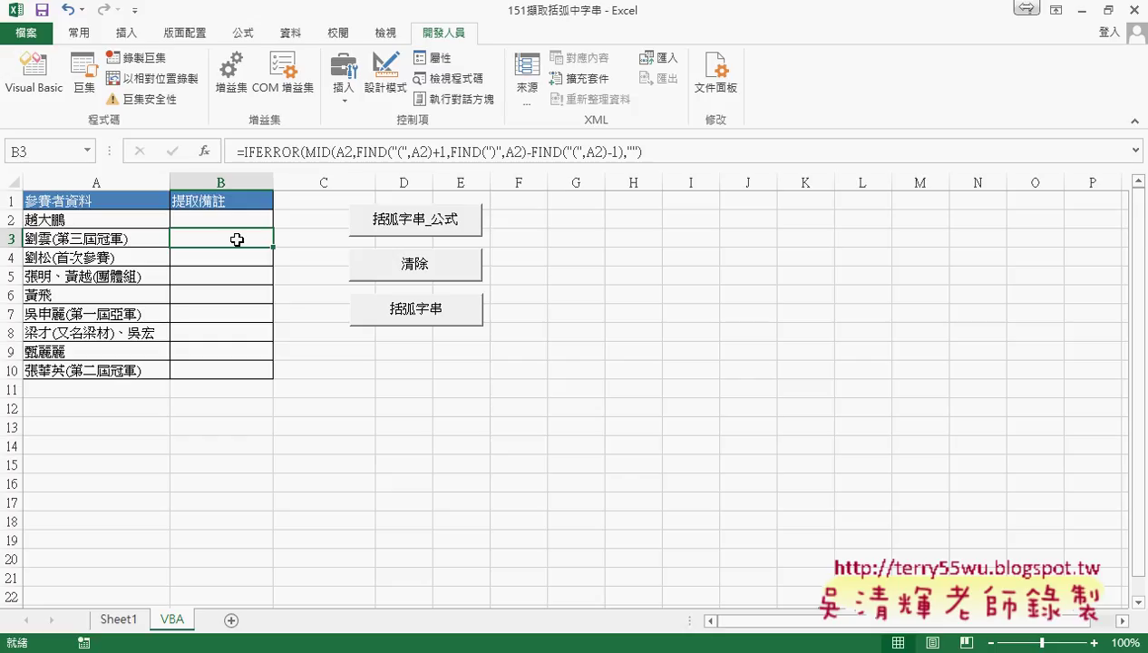
pyautogui.click(235, 257)
pyautogui.click(236, 238)
pyautogui.click(241, 222)
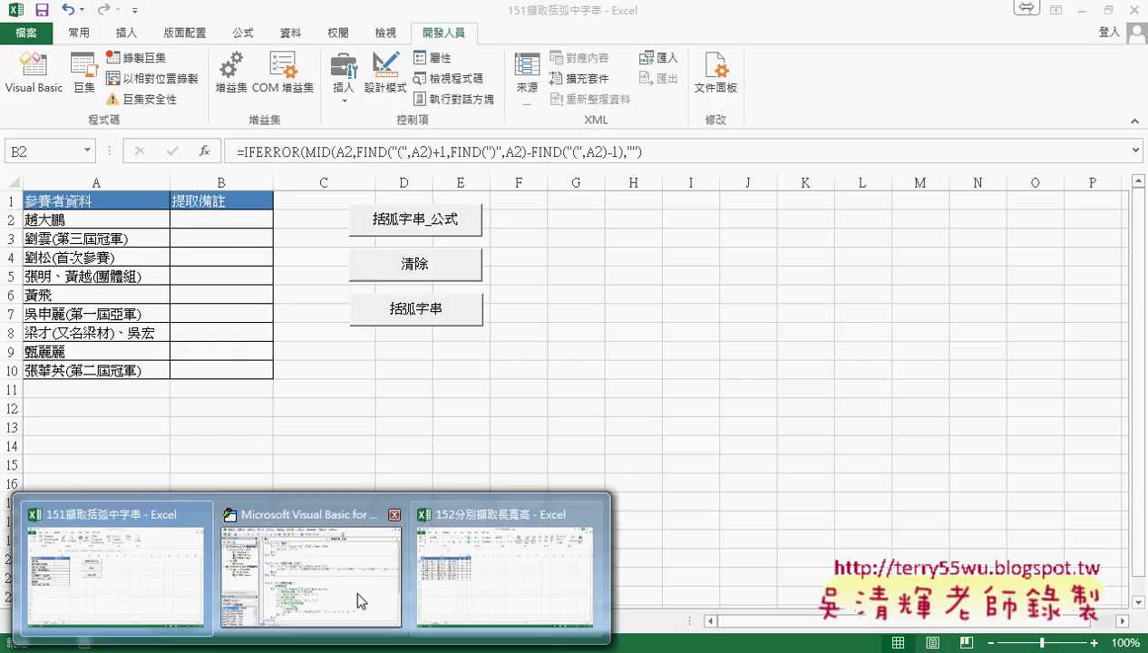
pyautogui.click(361, 600)
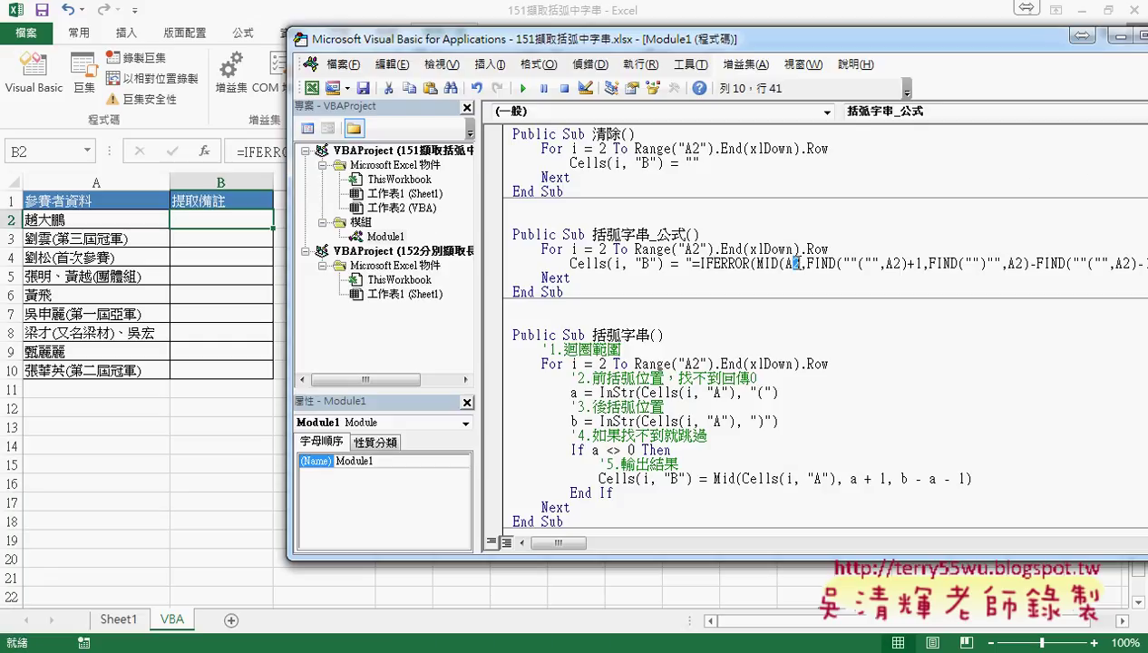
pyautogui.moveTo(773, 40); pyautogui.dragTo(544, 48)
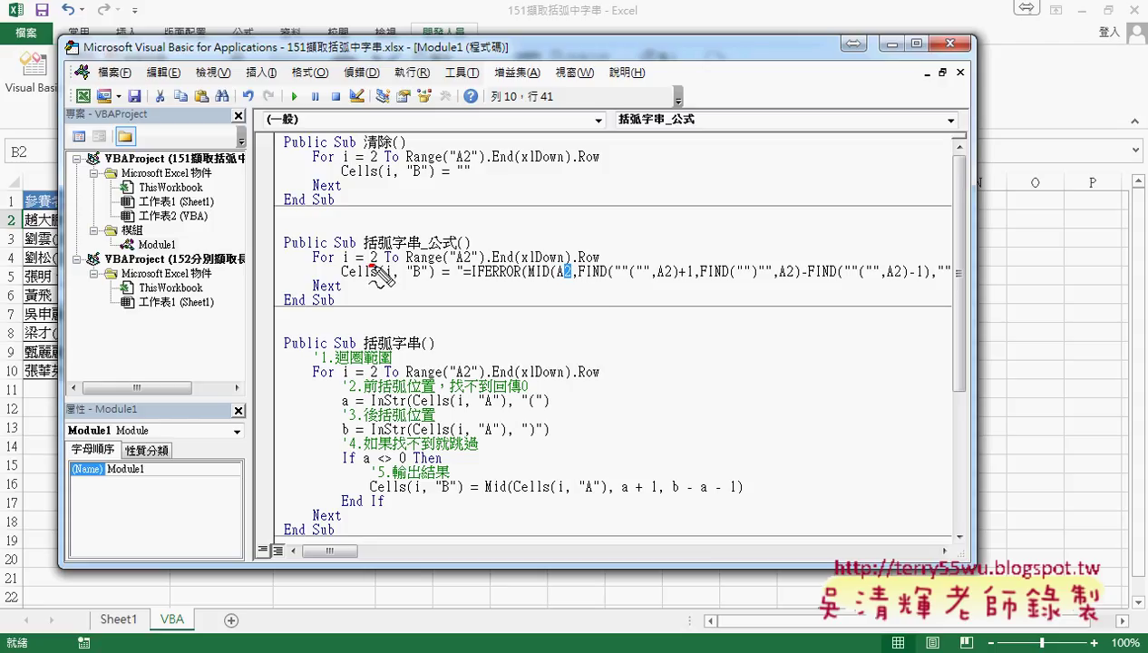
pyautogui.moveTo(561, 280); pyautogui.dragTo(574, 280)
pyautogui.moveTo(460, 257)
pyautogui.mouseDown()
pyautogui.moveTo(456, 279)
pyautogui.moveTo(486, 262)
pyautogui.mouseUp()
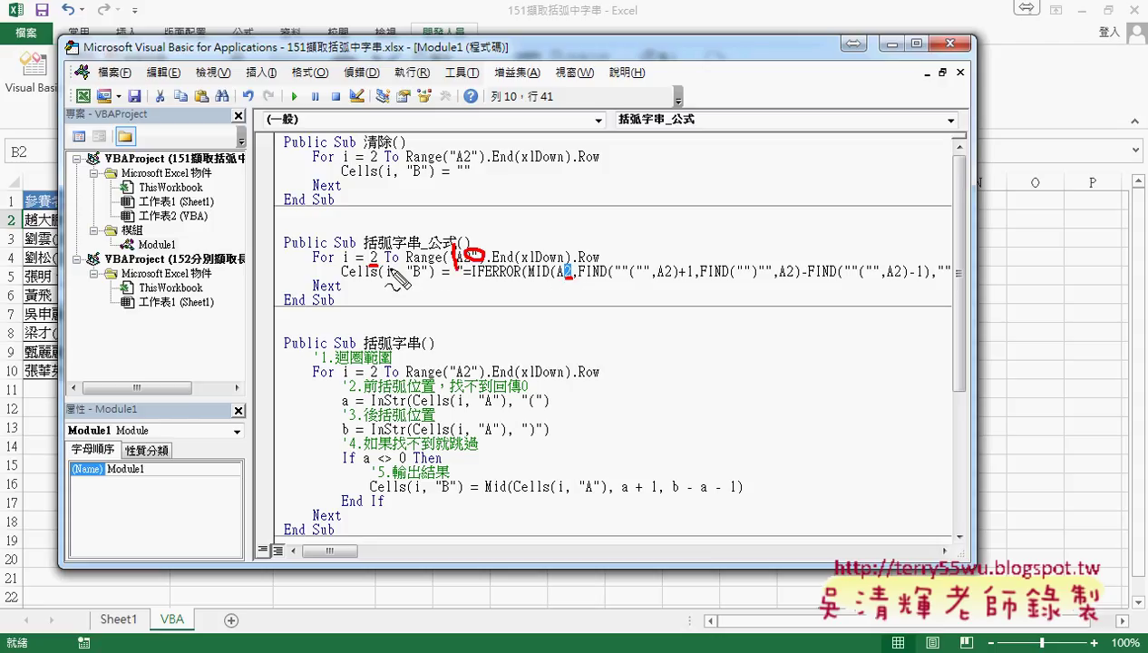
pyautogui.moveTo(560, 271); pyautogui.dragTo(567, 283)
pyautogui.moveTo(344, 243)
pyautogui.mouseDown()
pyautogui.moveTo(341, 263)
pyautogui.moveTo(361, 265)
pyautogui.moveTo(569, 240)
pyautogui.moveTo(578, 227)
pyautogui.mouseUp()
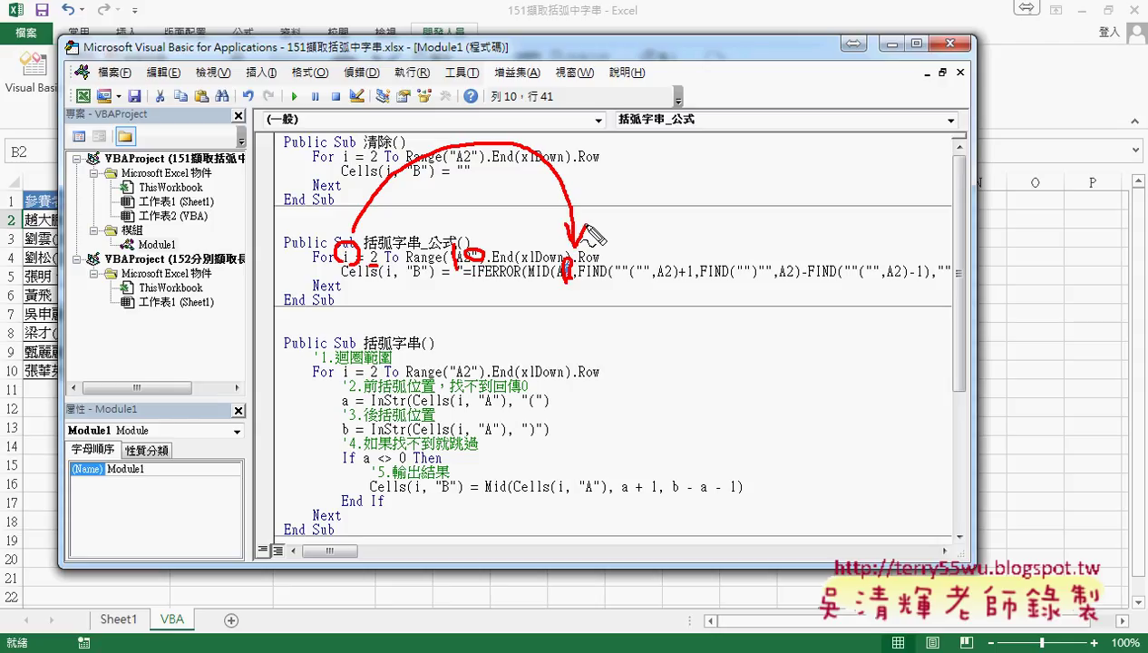
pyautogui.press('Escape')
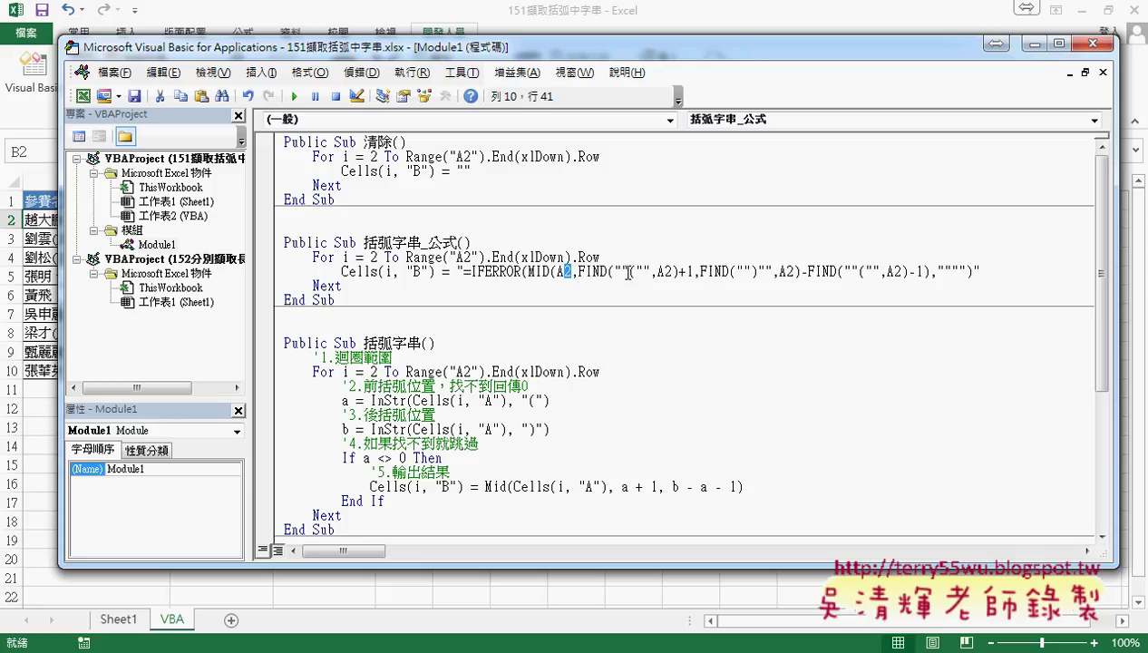
# Replace the row number in the formula's first A2 with " & i & "
pyautogui.write('i')
pyautogui.hotkey('ctrl', 'z')
pyautogui.write('""')
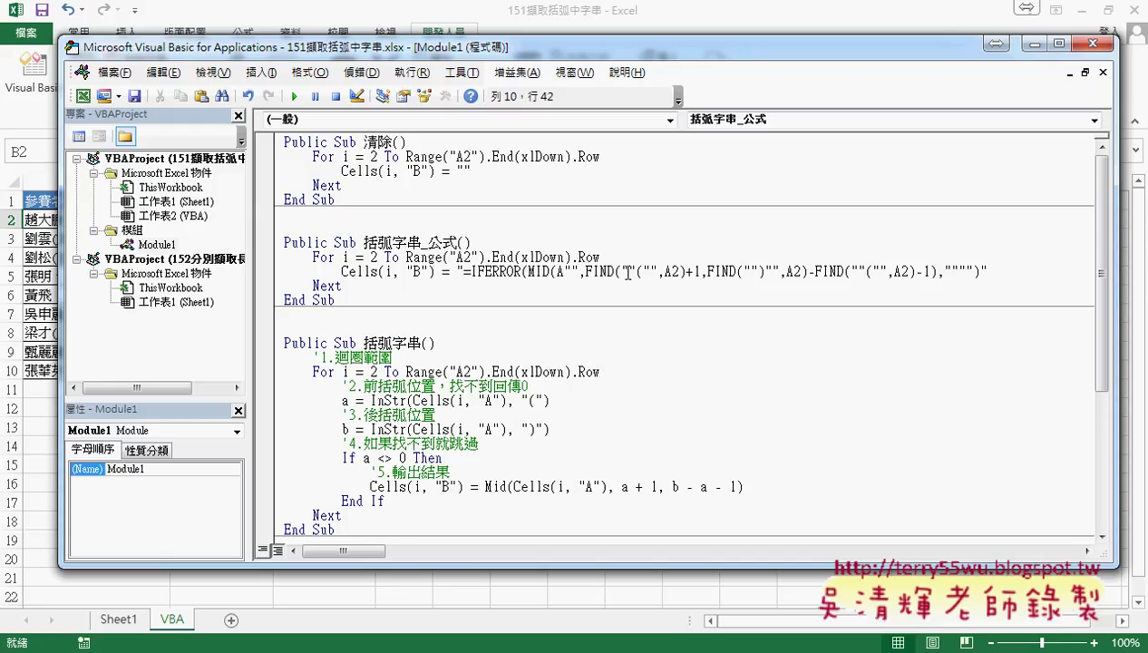
pyautogui.press('Left')
pyautogui.write('&&')
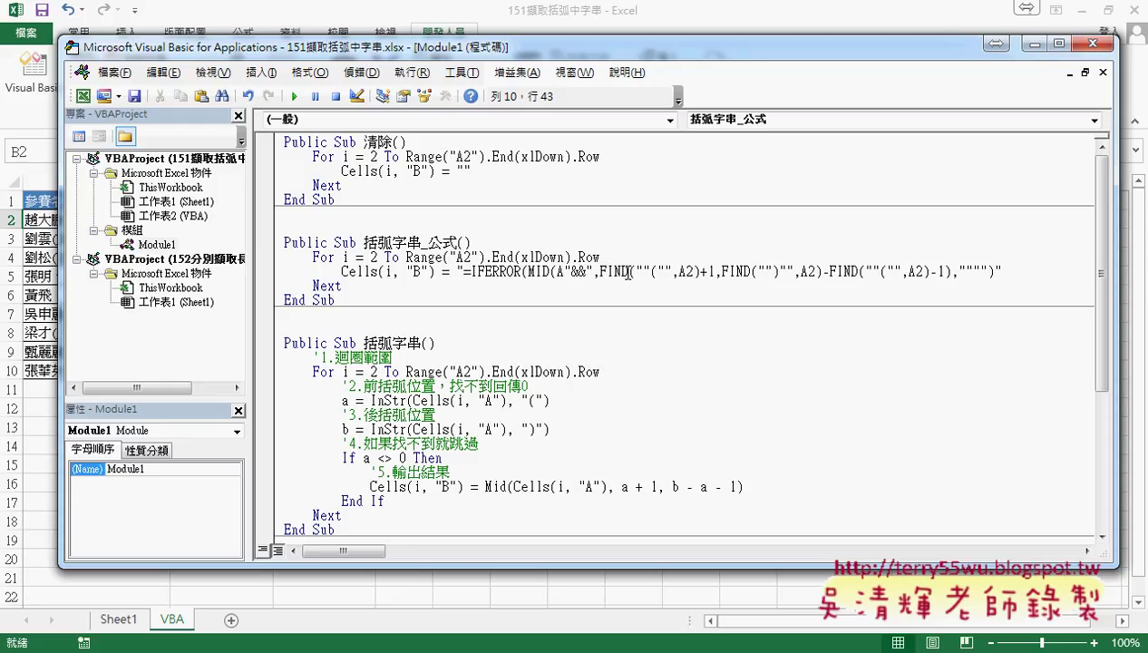
pyautogui.press('Left')
pyautogui.write('i')
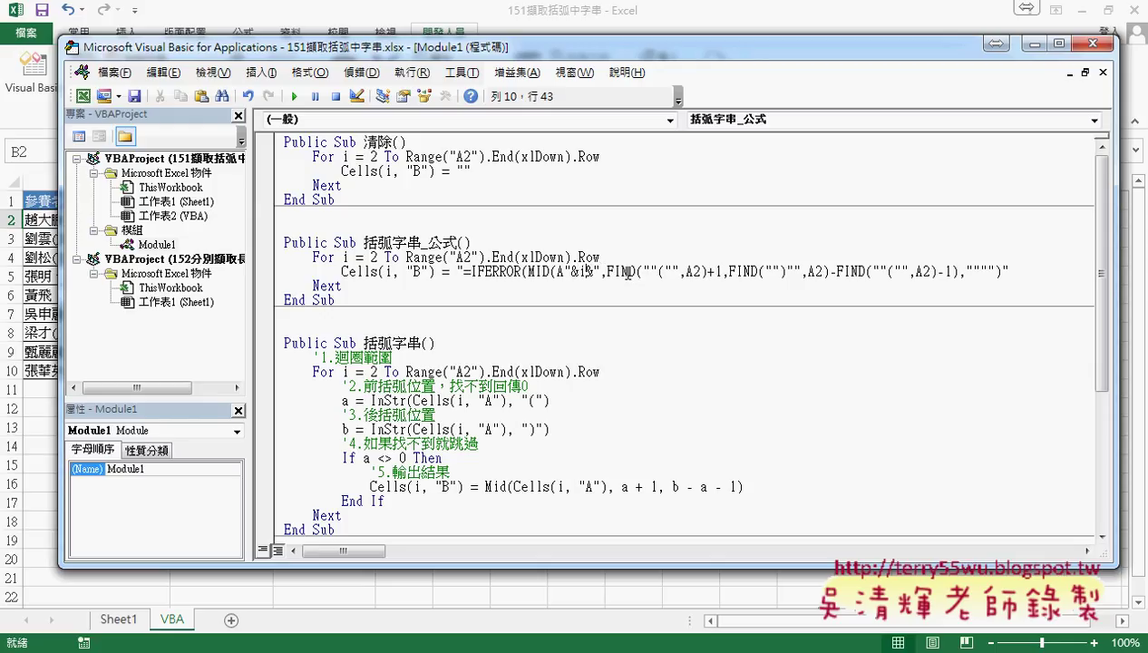
pyautogui.press('Left')
pyautogui.press('Left')
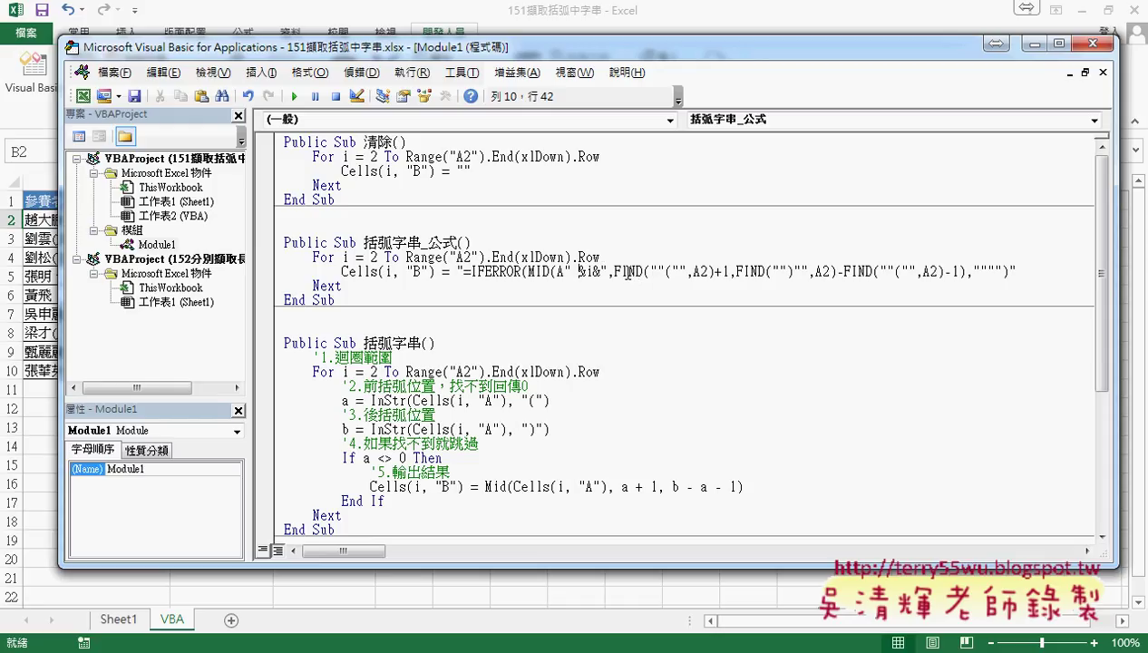
pyautogui.press('Right')
pyautogui.press('Right')
pyautogui.press('Right')
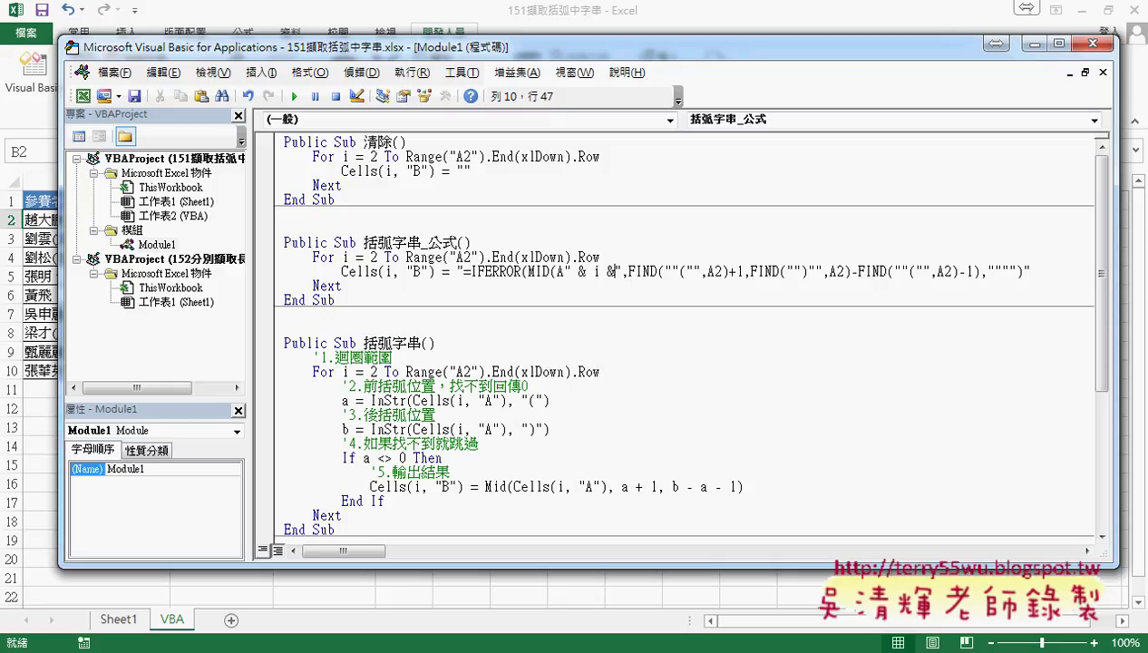
# Copy the " & i & " piece and mark the A2 references in the FIND calls
pyautogui.click(571, 272)
pyautogui.moveTo(573, 272); pyautogui.dragTo(590, 272)
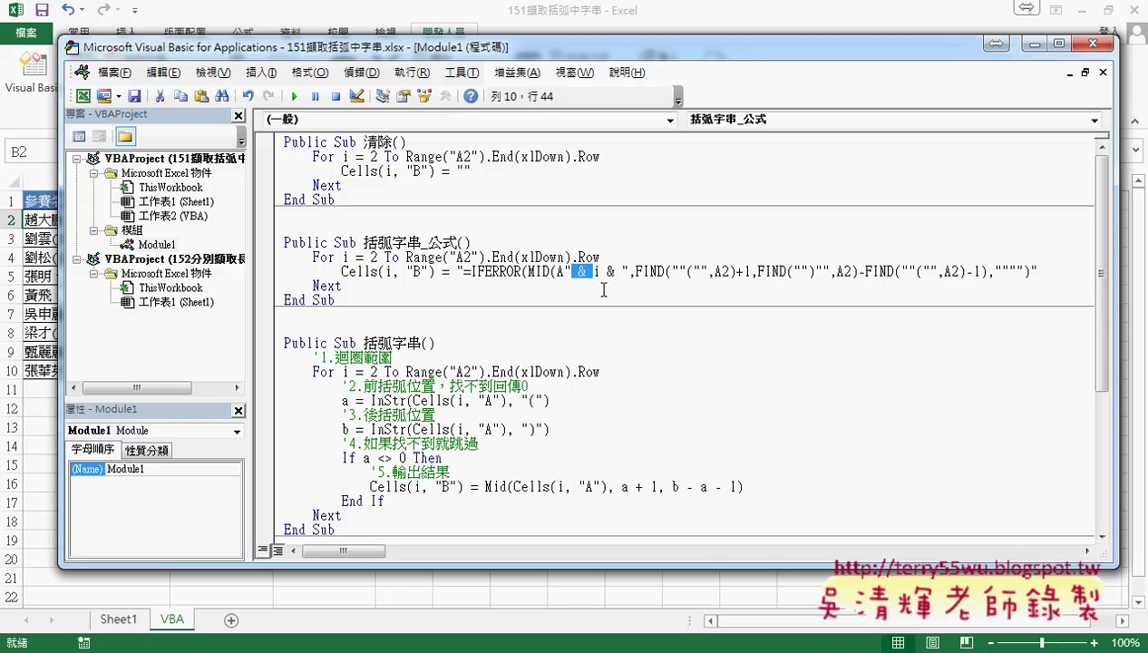
pyautogui.moveTo(565, 272); pyautogui.dragTo(629, 272)
pyautogui.hotkey('ctrl', 'c')
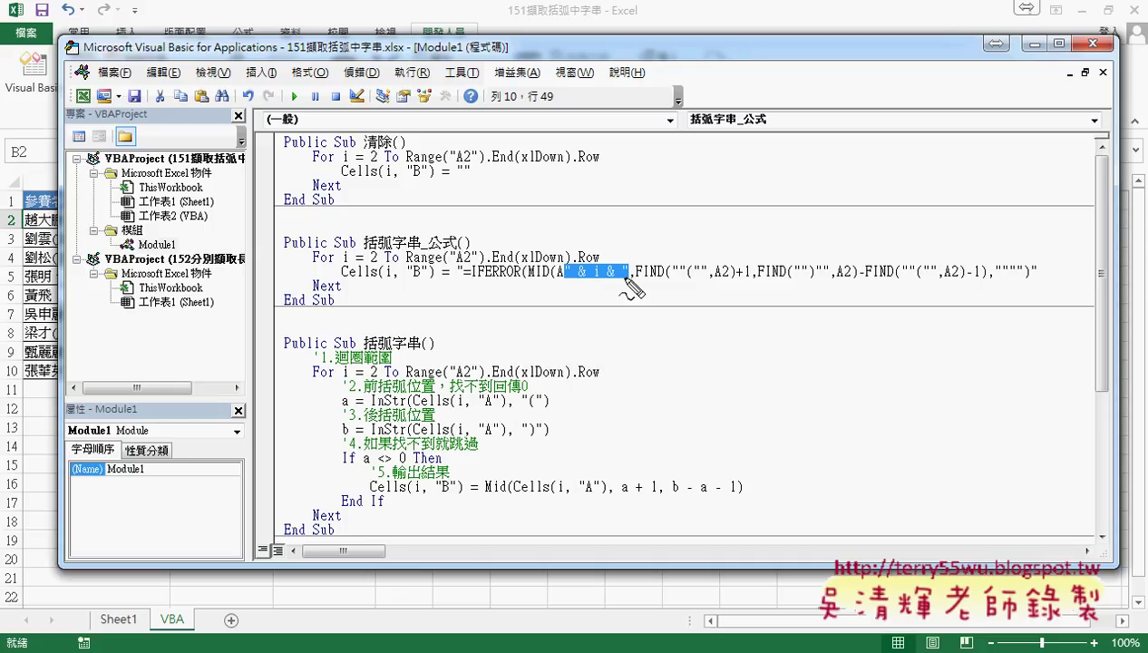
pyautogui.moveTo(626, 280)
pyautogui.mouseDown()
pyautogui.moveTo(556, 279)
pyautogui.moveTo(725, 259)
pyautogui.mouseUp()
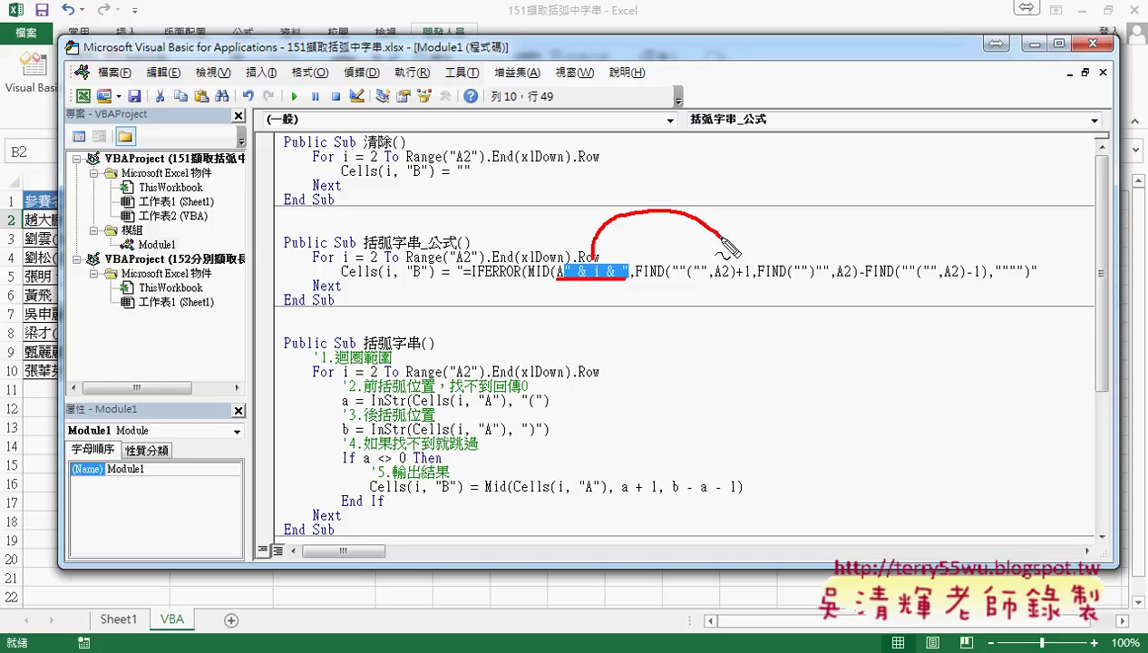
pyautogui.moveTo(848, 281); pyautogui.dragTo(858, 281)
pyautogui.moveTo(952, 281); pyautogui.dragTo(962, 282)
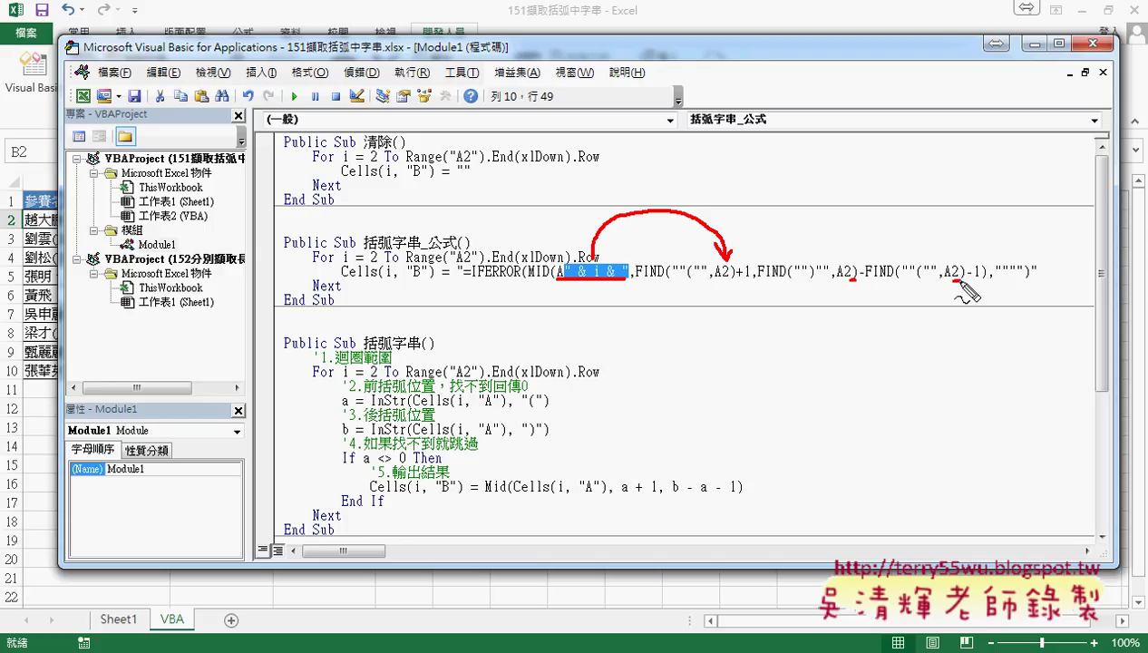
pyautogui.press('Escape')
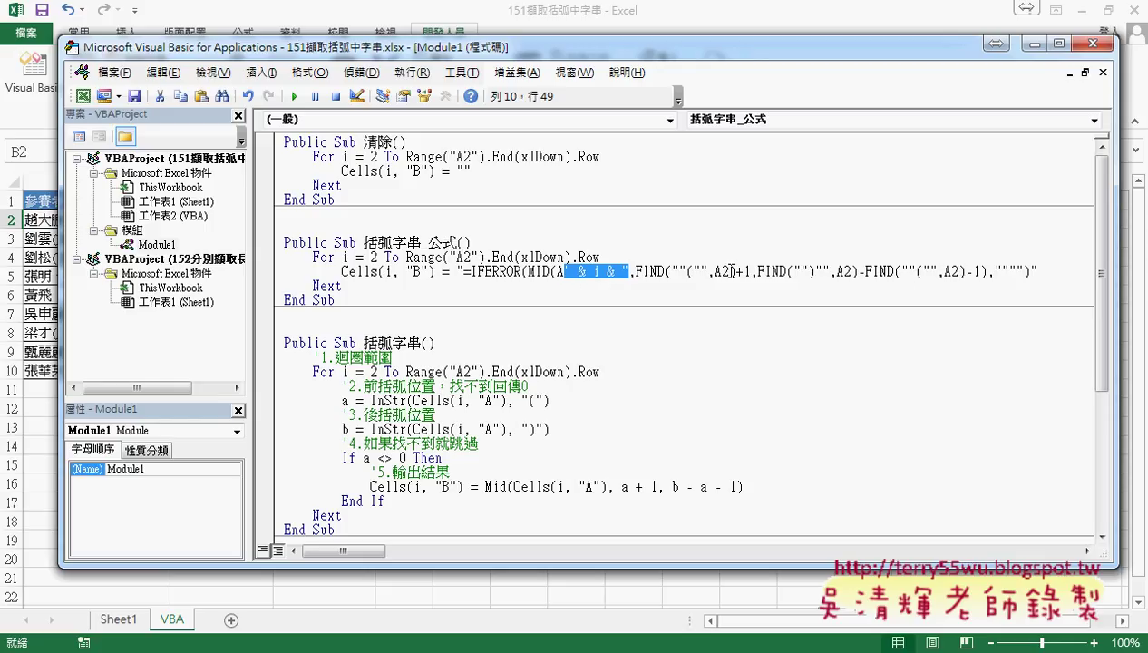
# Paste " & i & " over the 2 in each remaining FIND's A2 reference
pyautogui.moveTo(719, 271); pyautogui.dragTo(727, 270)
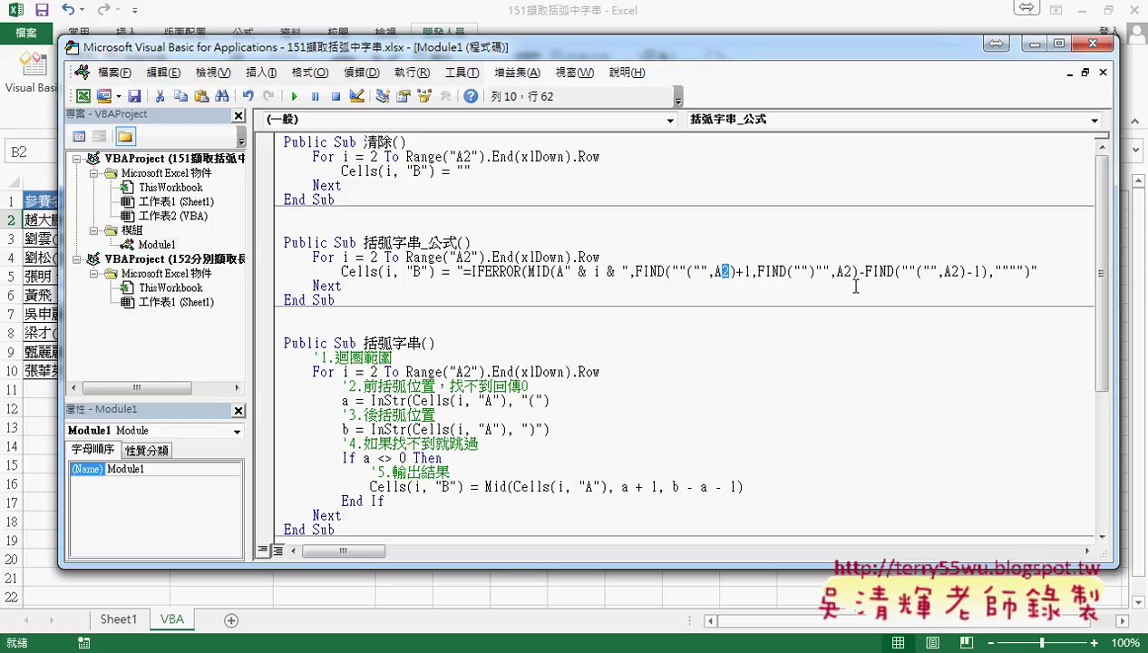
pyautogui.hotkey('ctrl', 'v')
pyautogui.moveTo(1007, 270); pyautogui.dragTo(1017, 272)
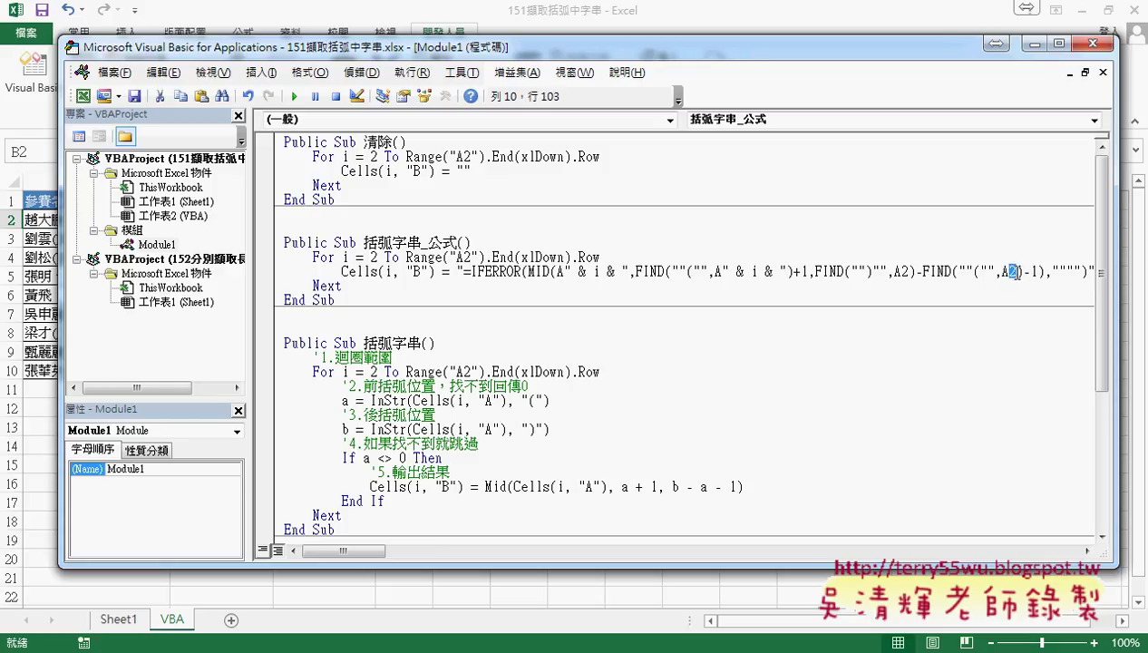
pyautogui.hotkey('ctrl', 'v')
pyautogui.moveTo(361, 550); pyautogui.dragTo(387, 558)
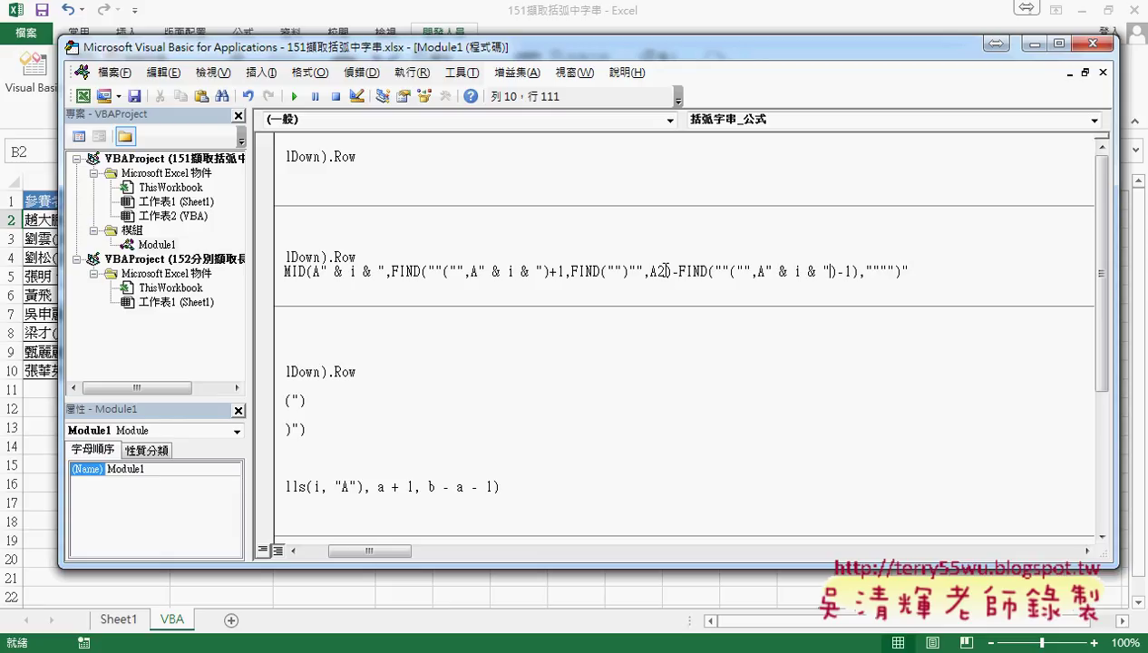
pyautogui.moveTo(666, 270); pyautogui.dragTo(657, 271)
pyautogui.hotkey('ctrl', 'v')
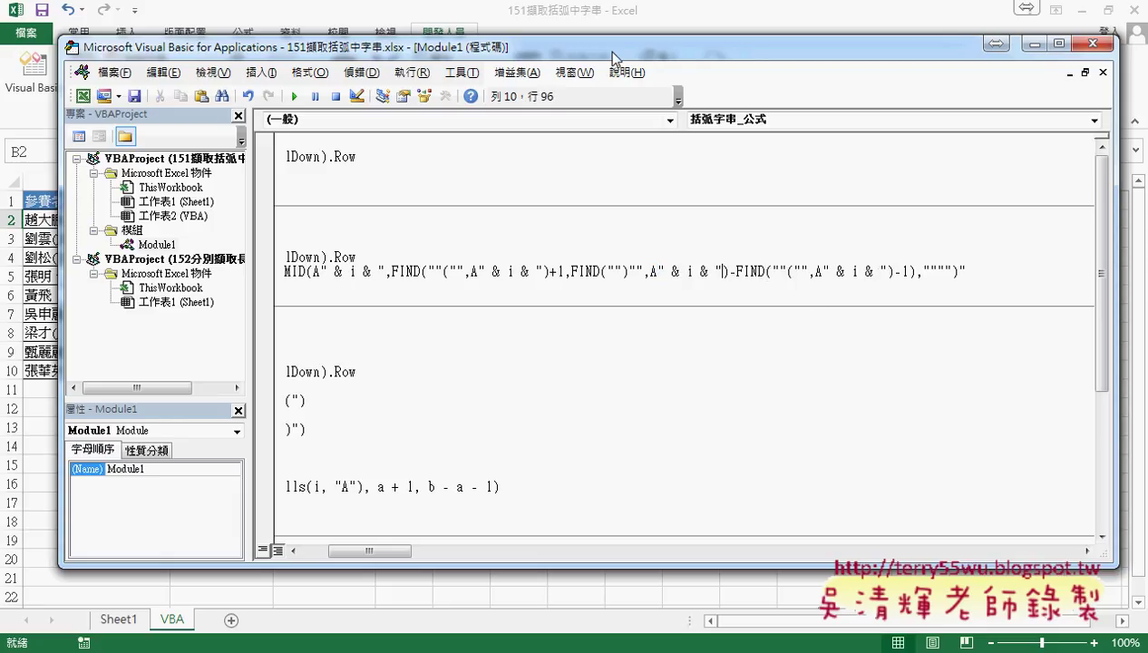
pyautogui.moveTo(612, 56); pyautogui.dragTo(848, 60)
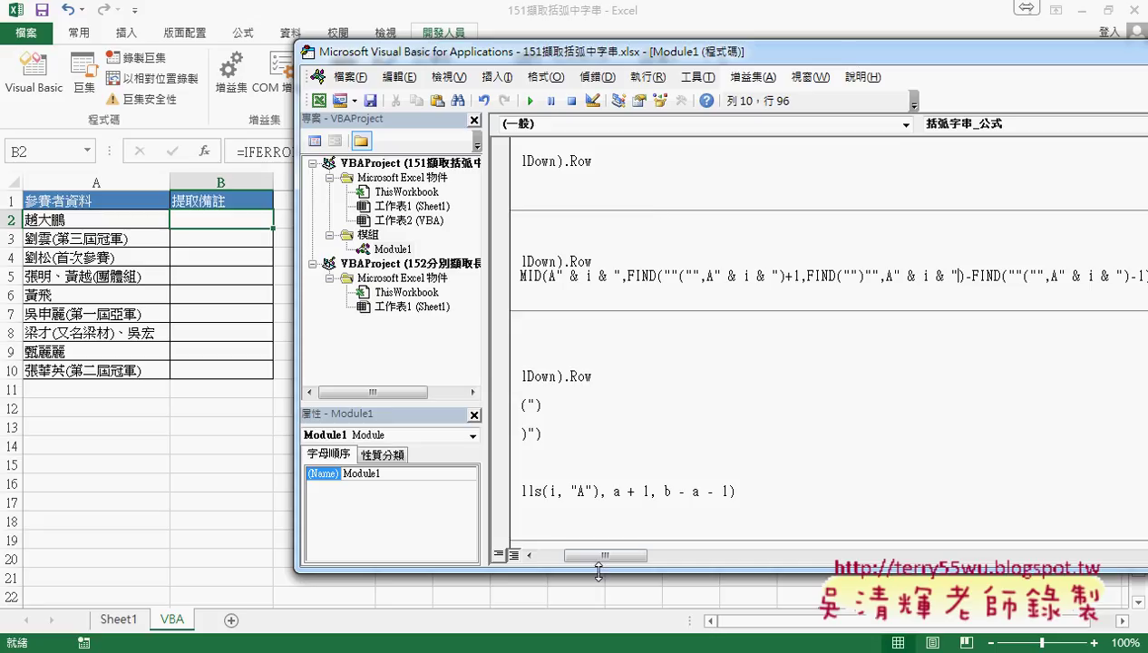
# Run 括弧字串_公式 and check that B3 and B4 hold formulas referencing their own rows
pyautogui.moveTo(605, 555); pyautogui.dragTo(556, 555)
pyautogui.click(613, 276)
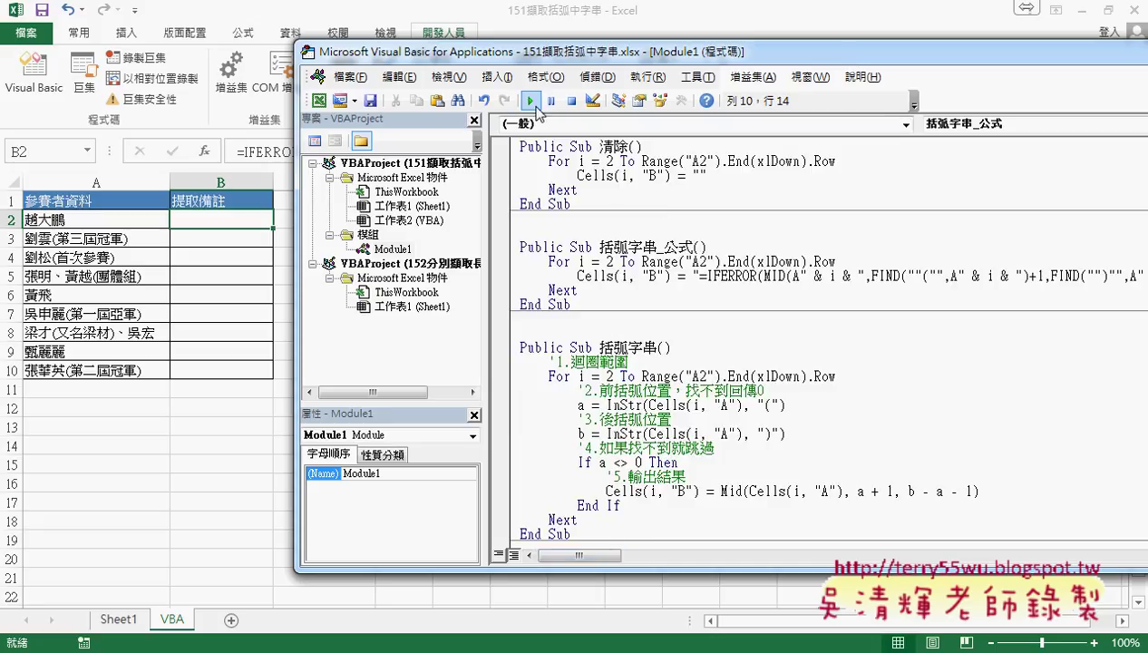
pyautogui.click(531, 101)
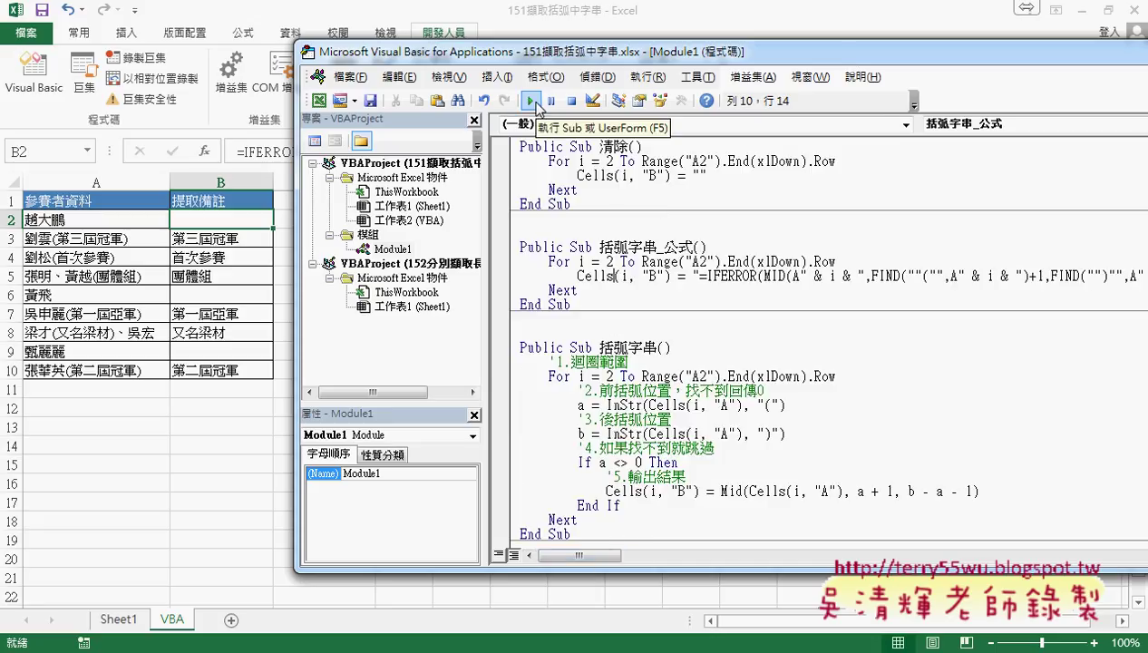
pyautogui.click(216, 240)
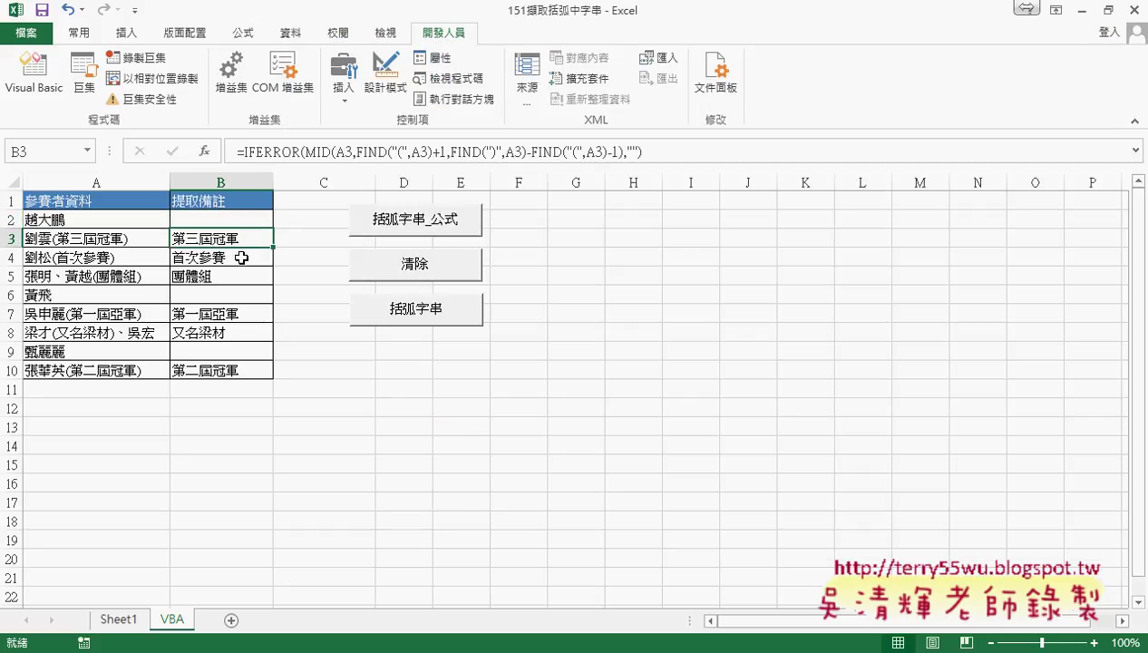
pyautogui.click(242, 258)
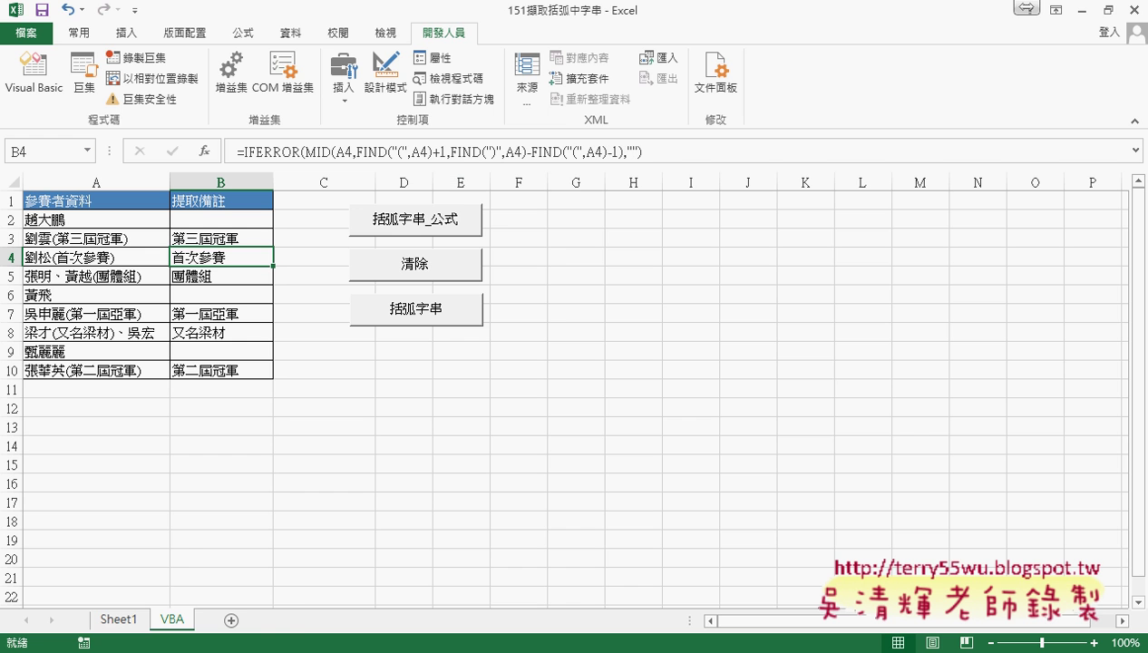
# Scroll the 151擷取括弧內字串 notes to the VBA section and select the 清除 and 括弧字串_公式 code
pyautogui.click(196, 608)
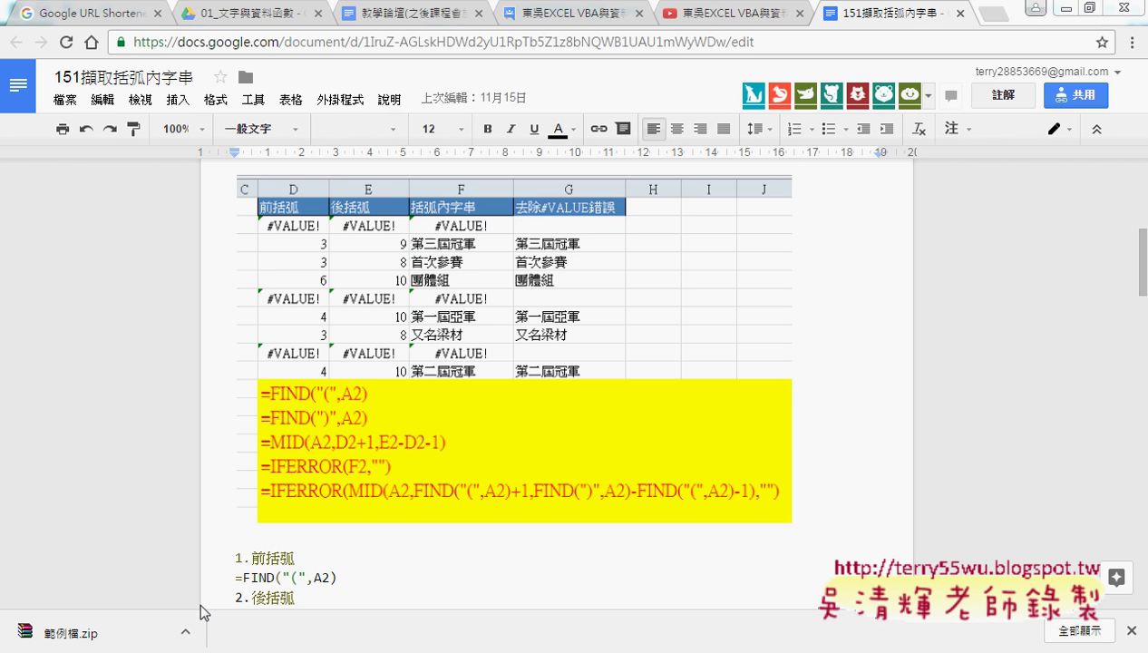
pyautogui.scroll(-3, 490, 481)
pyautogui.scroll(-2, 490, 463)
pyautogui.scroll(-1, 453, 417)
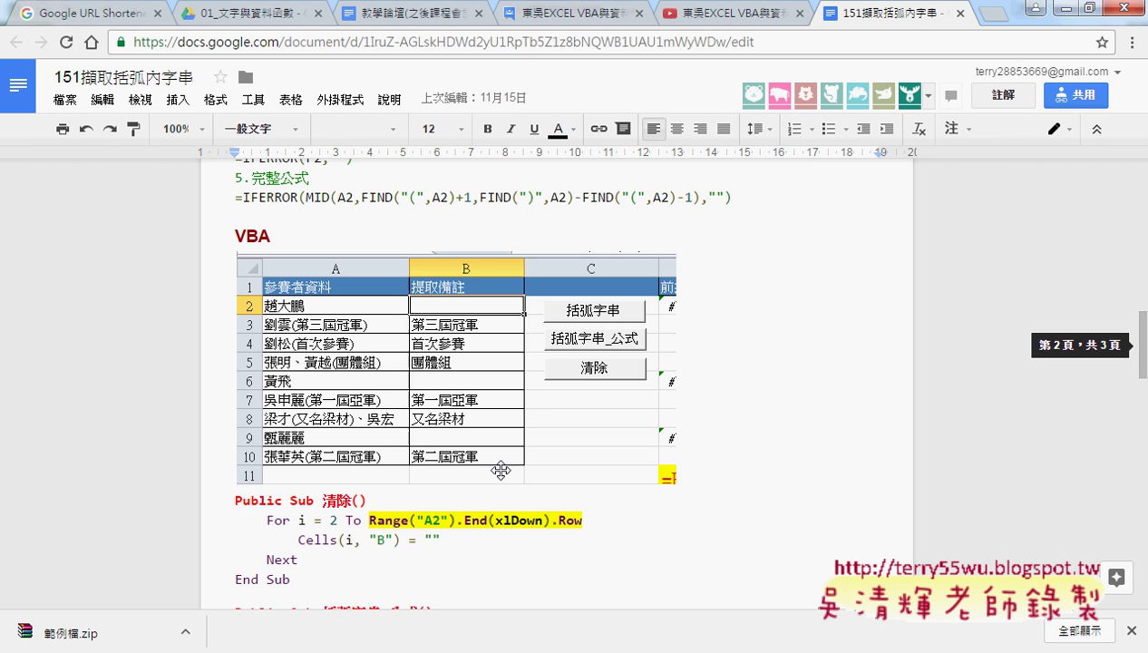
pyautogui.scroll(-2, 408, 372)
pyautogui.moveTo(290, 310); pyautogui.dragTo(215, 225)
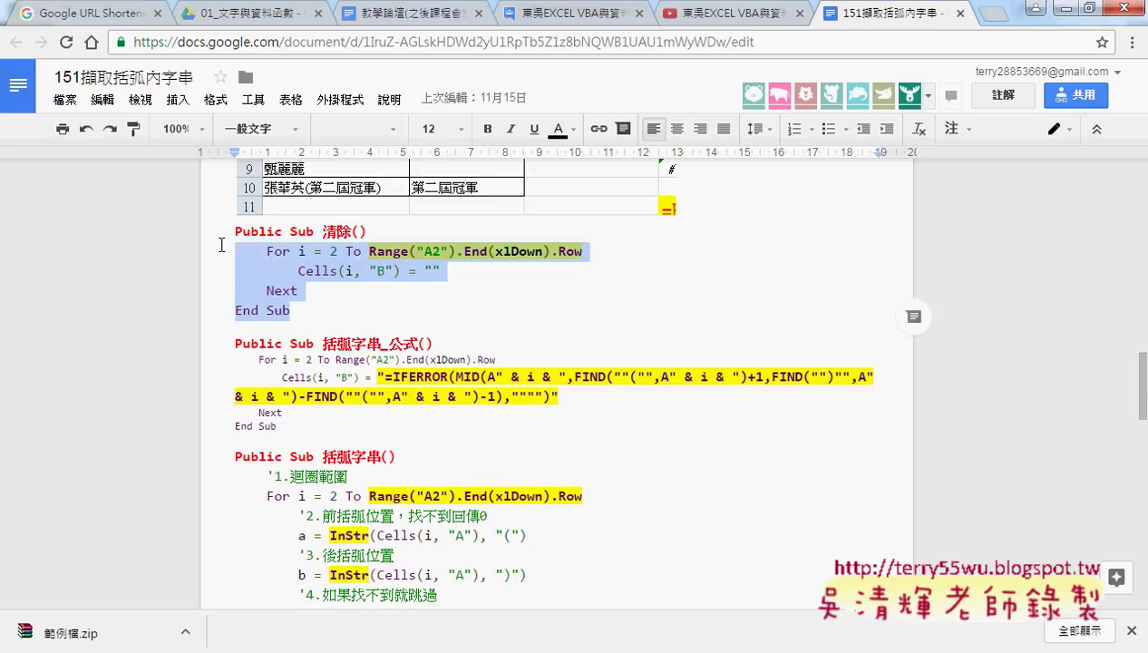
pyautogui.moveTo(321, 432); pyautogui.dragTo(225, 345)
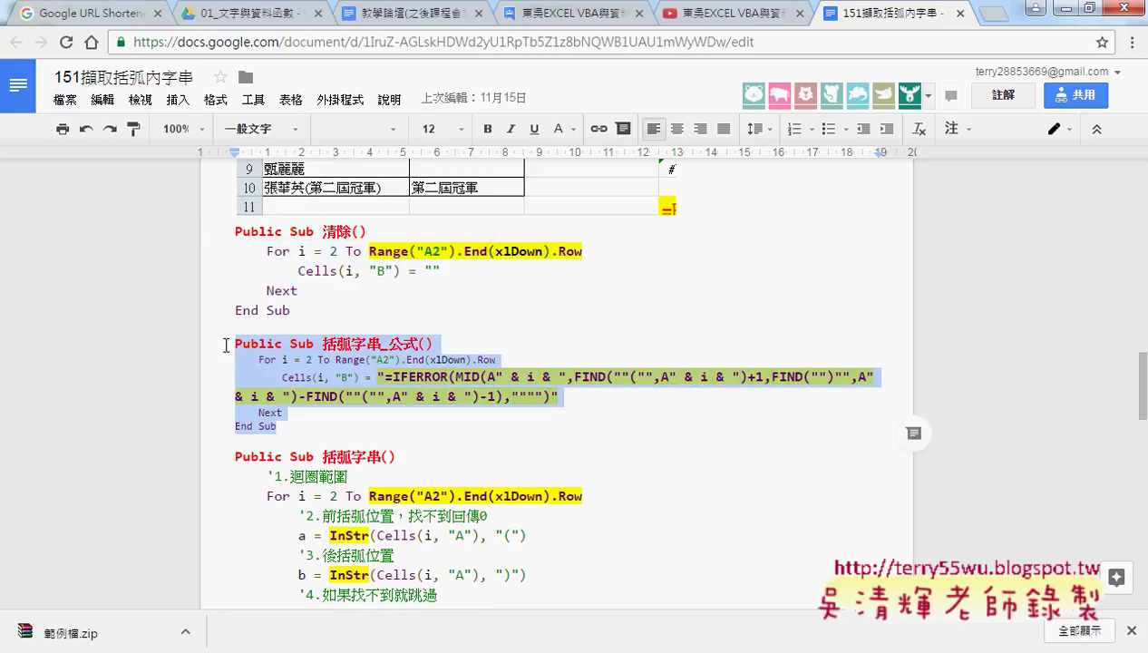